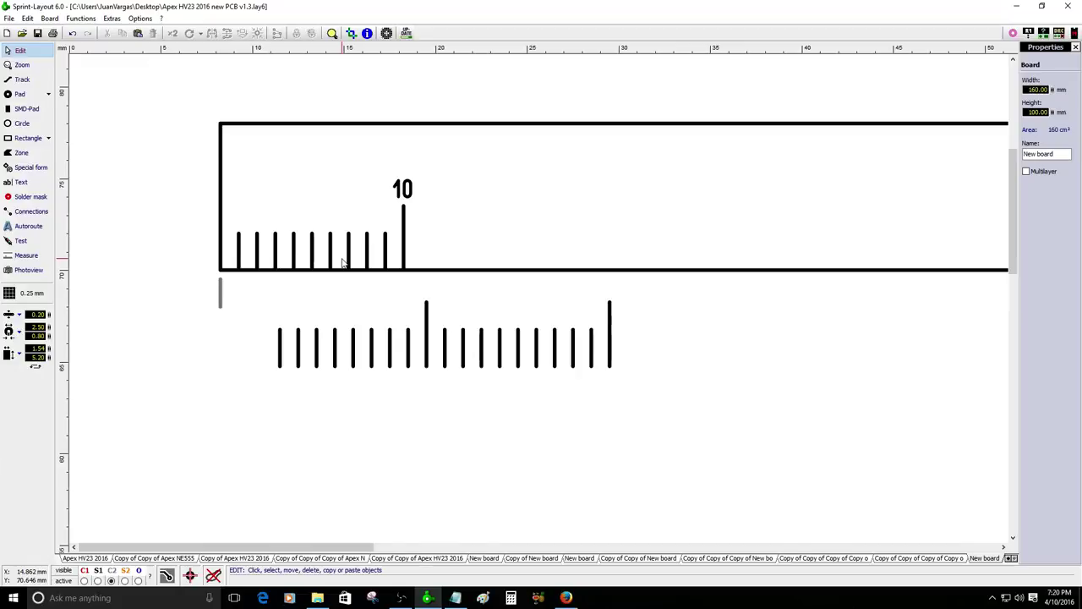
Review the Apex HV23 Titan board layouts and their 325 mm x 100 mm size label, and return to the ruler board.
click(913, 558)
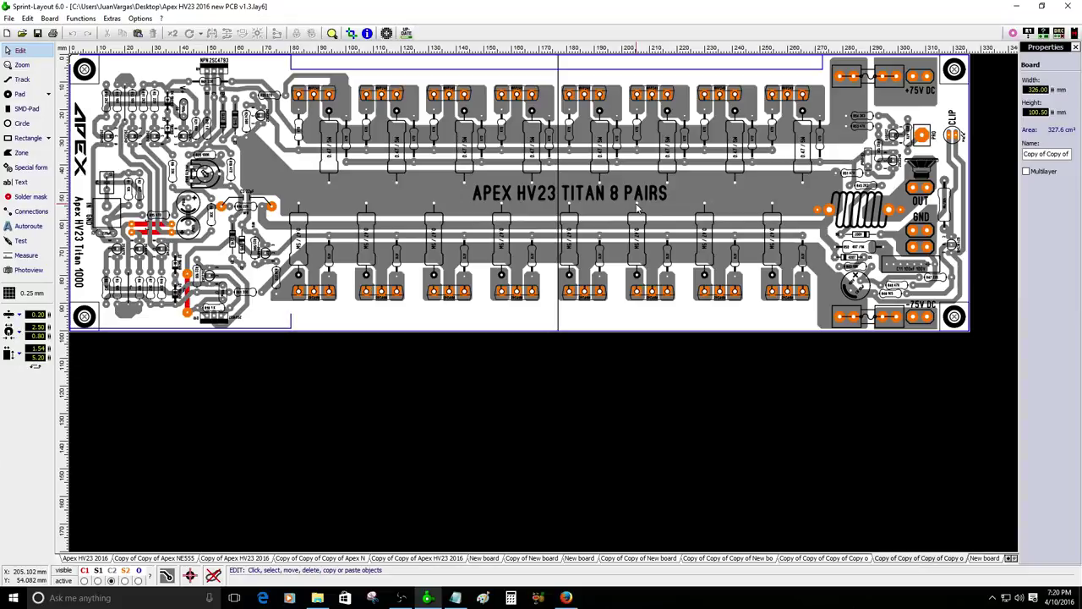
click(829, 558)
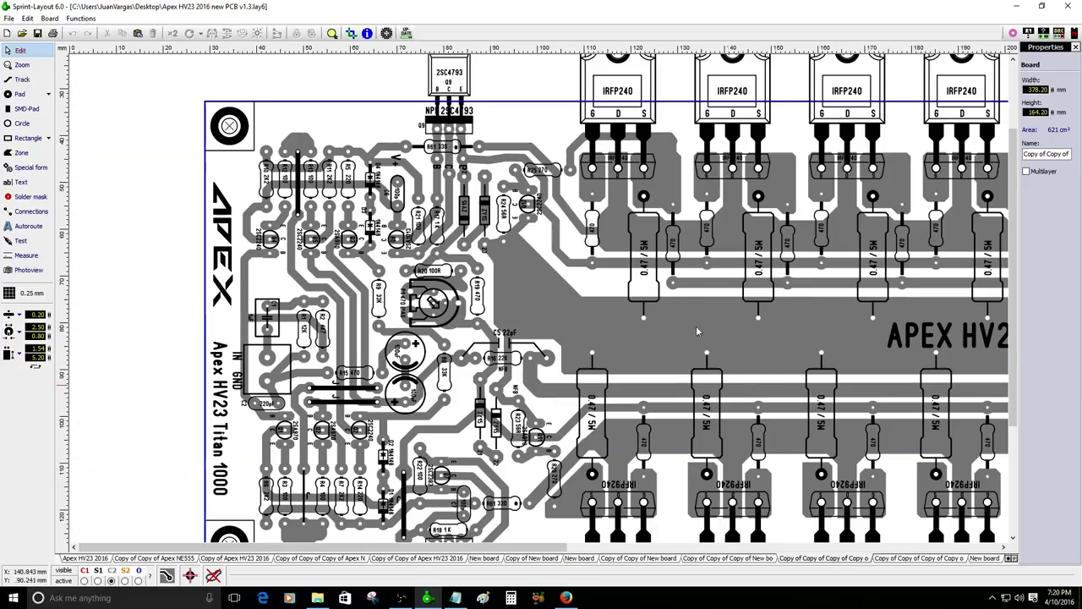
scroll(398, 292, down, 2)
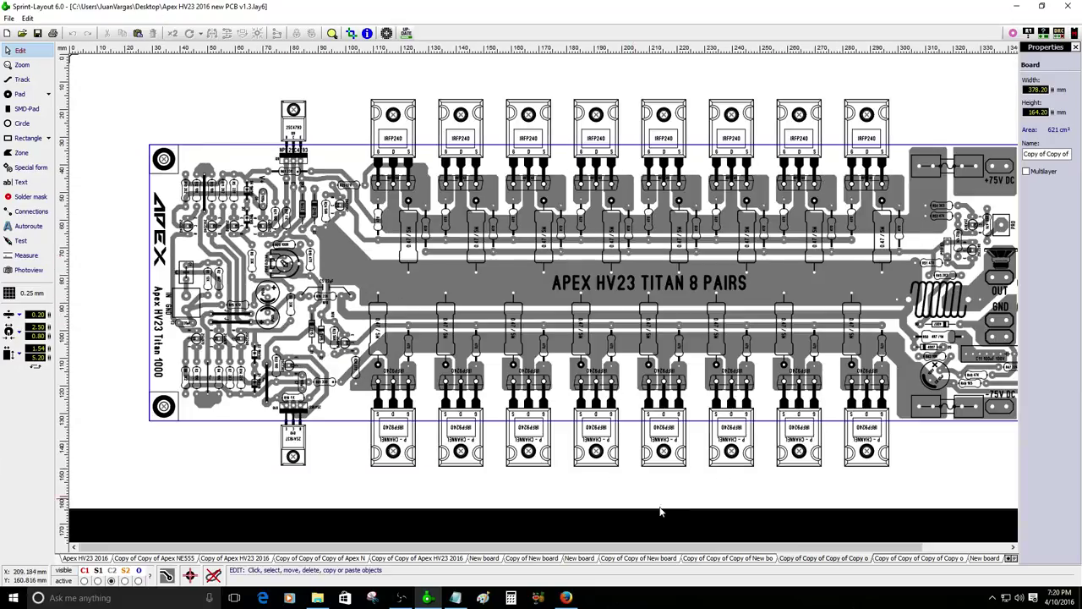
click(712, 559)
scroll(157, 120, down, 2)
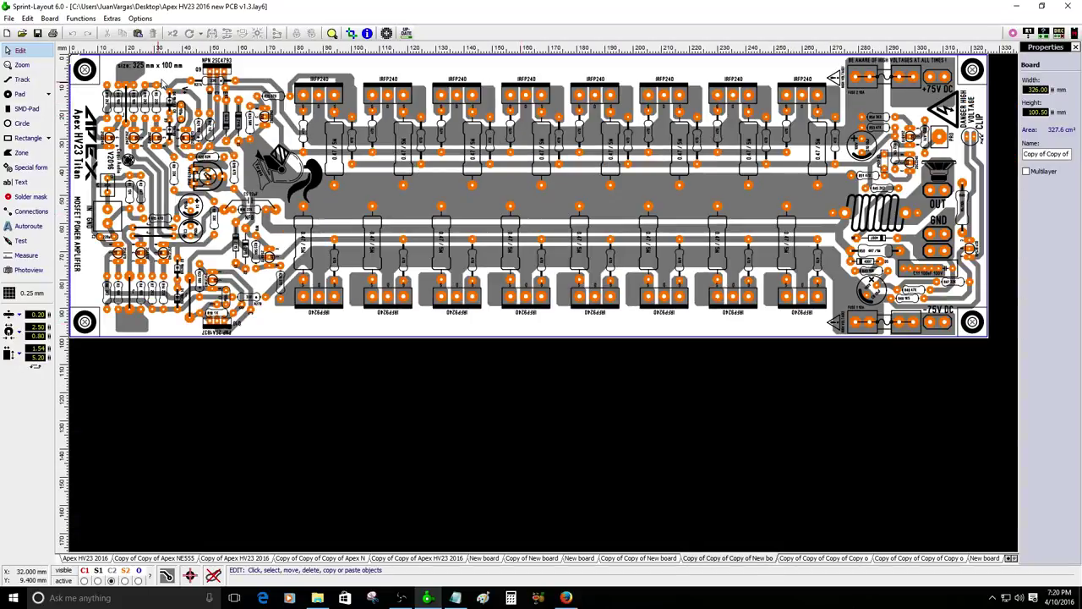
scroll(230, 93, up, 2)
scroll(230, 93, up, 1)
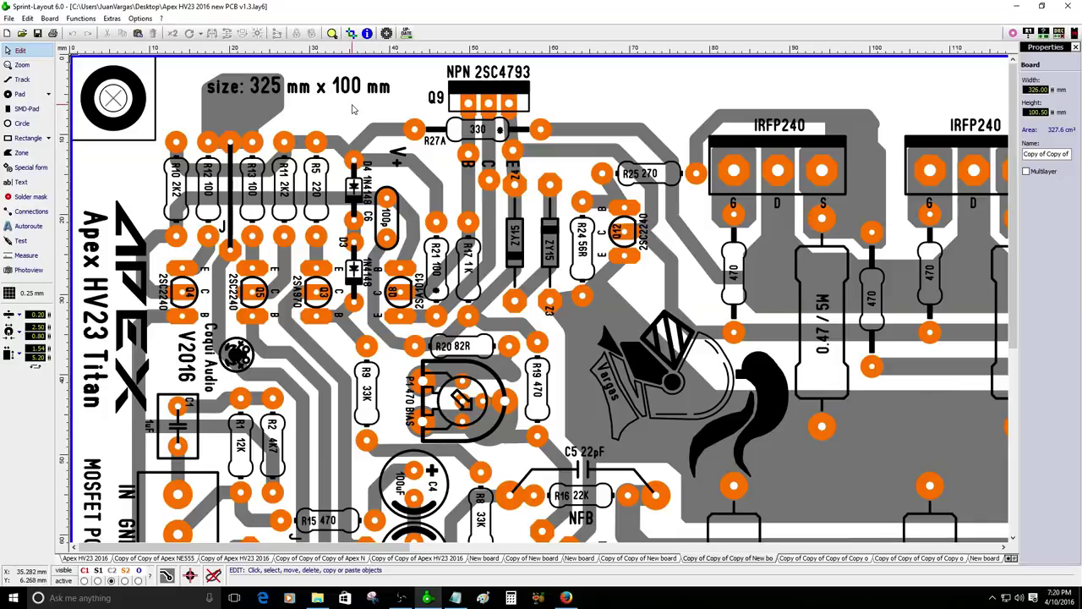
scroll(354, 108, down, 3)
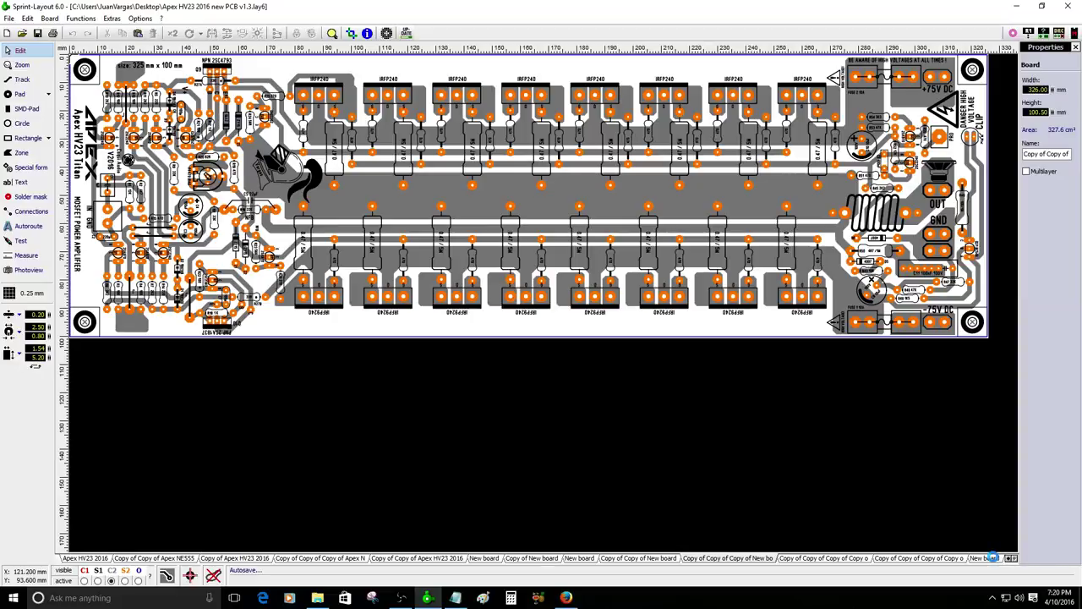
click(988, 558)
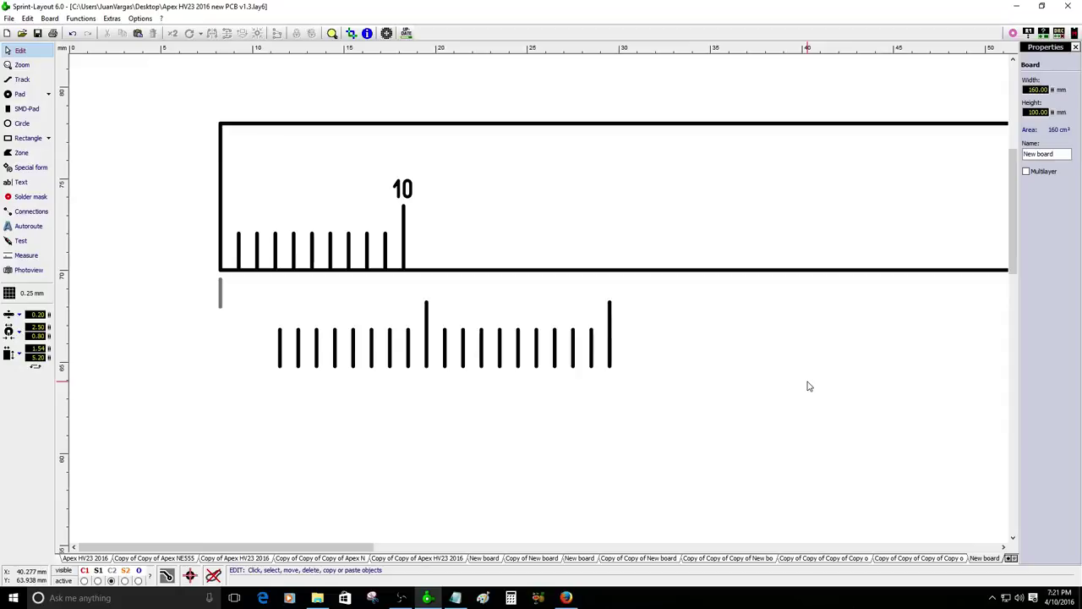
Move the row of 19 spare tick tracks down and slightly left, clear of the ruler outline.
drag(676, 347, 253, 417)
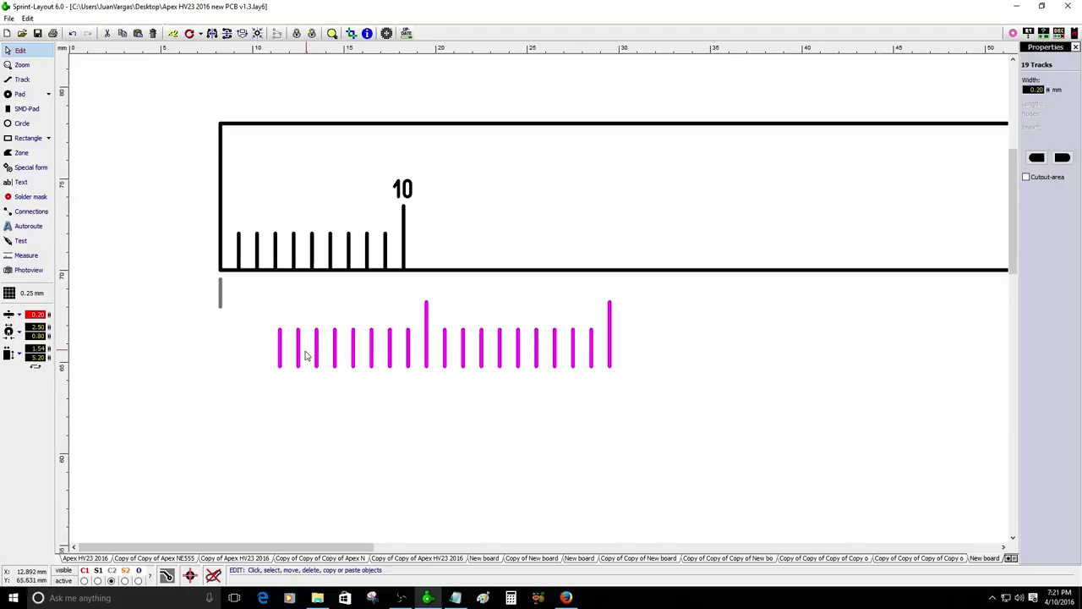
drag(297, 362, 280, 466)
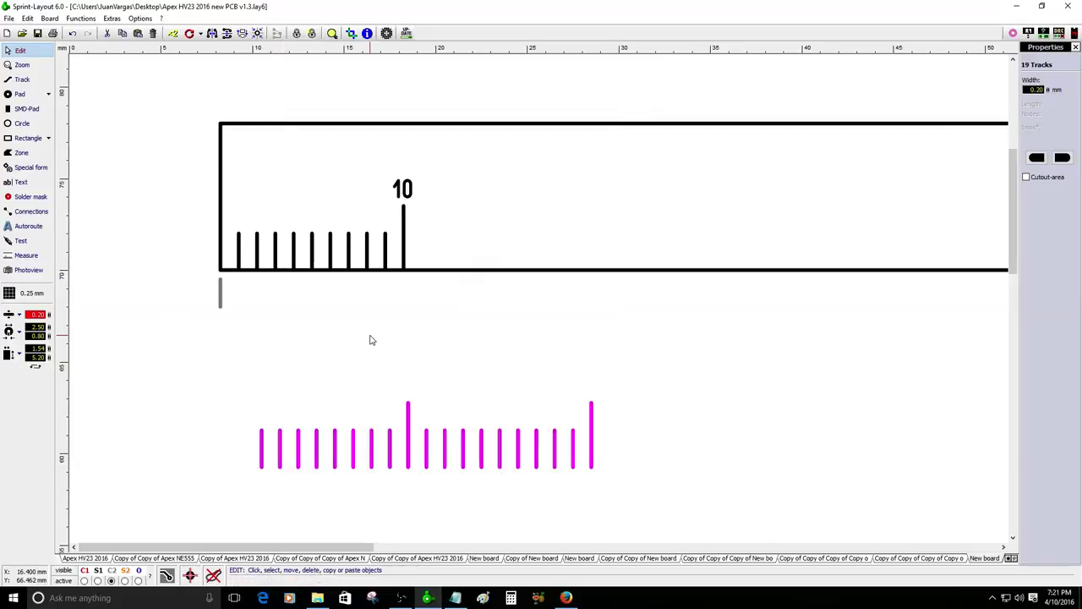
Assign the short vertical track below the ruler's lower-left corner to layer C1.
scroll(339, 235, up, 2)
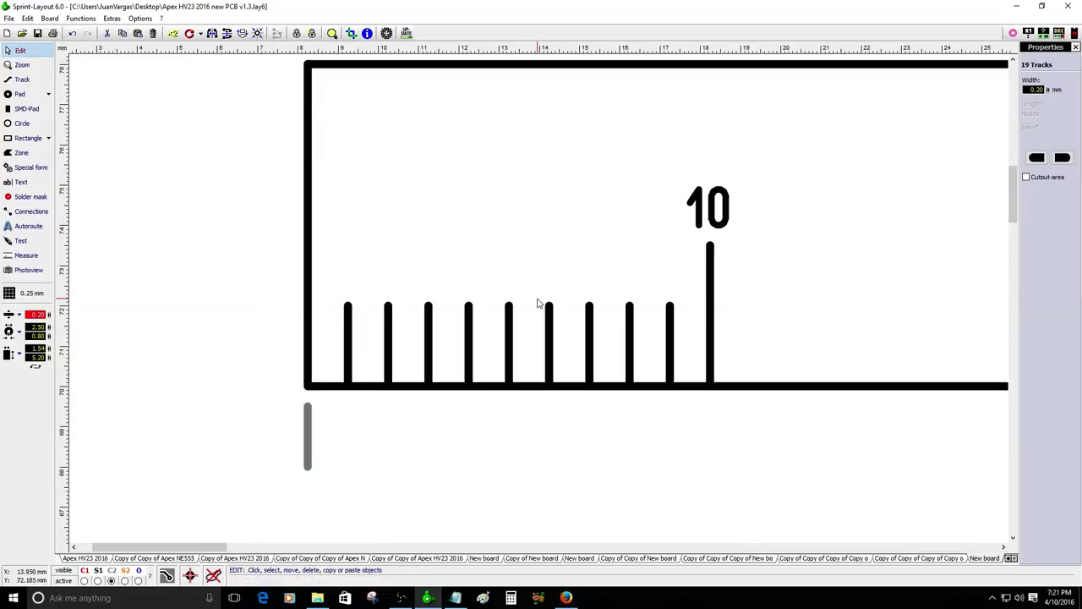
scroll(380, 394, down, 1)
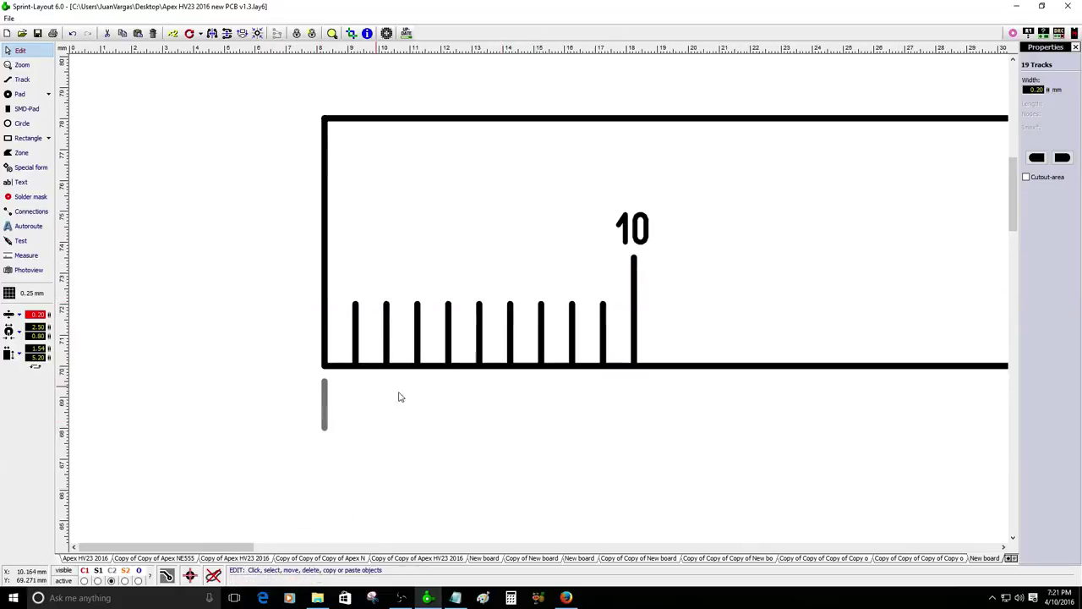
scroll(432, 428, up, 2)
right_click(493, 256)
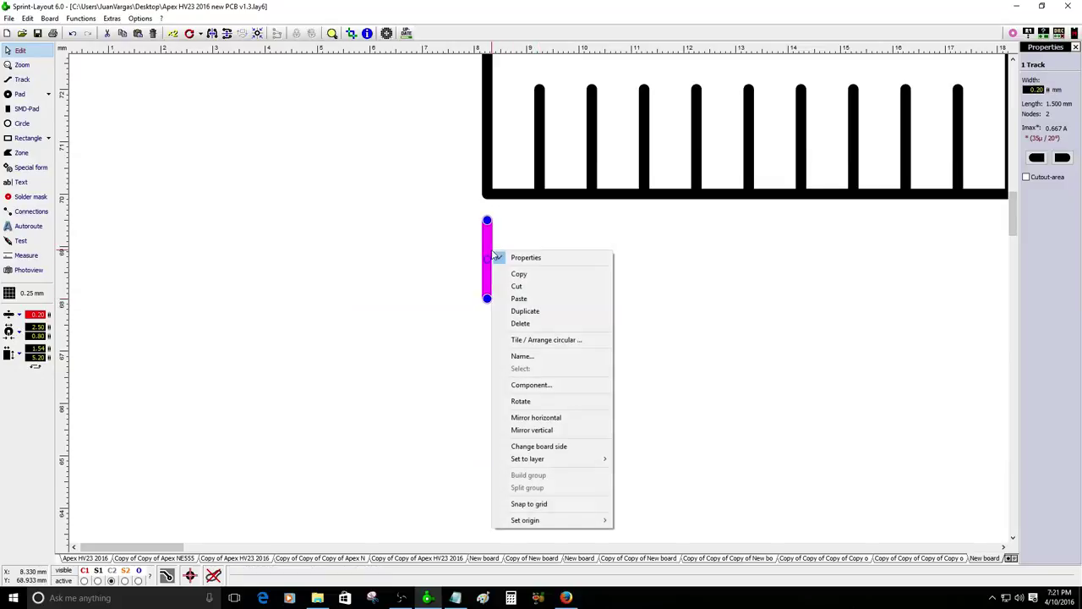
mouse_move(583, 459)
click(634, 458)
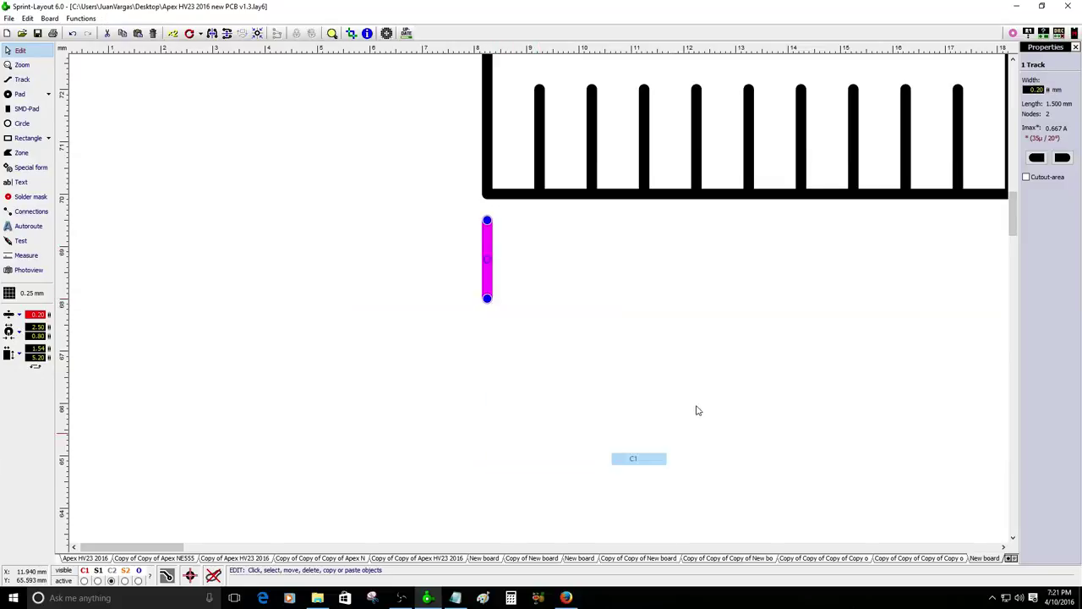
scroll(314, 314, down, 4)
click(316, 312)
Assign the short vertical track below the ruler's corner to layer S1.
scroll(322, 311, up, 5)
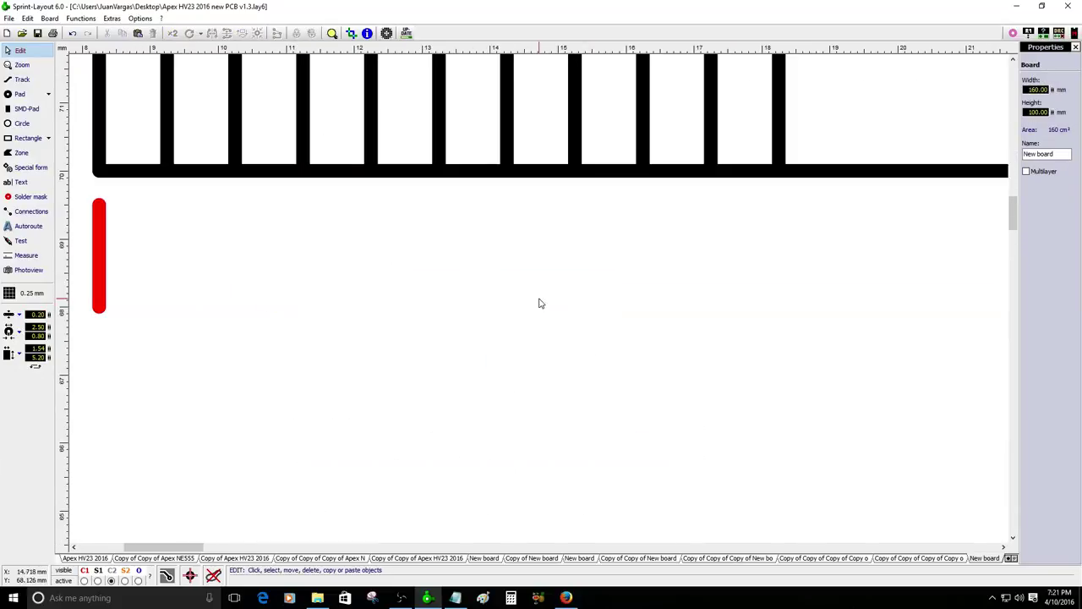
click(101, 233)
right_click(101, 231)
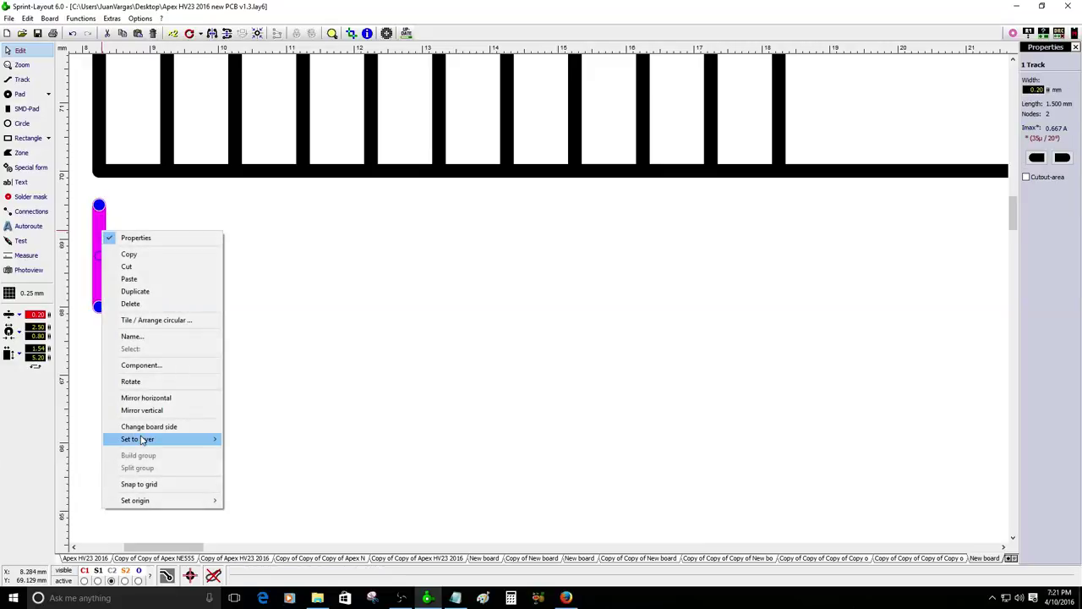
mouse_move(141, 440)
click(267, 450)
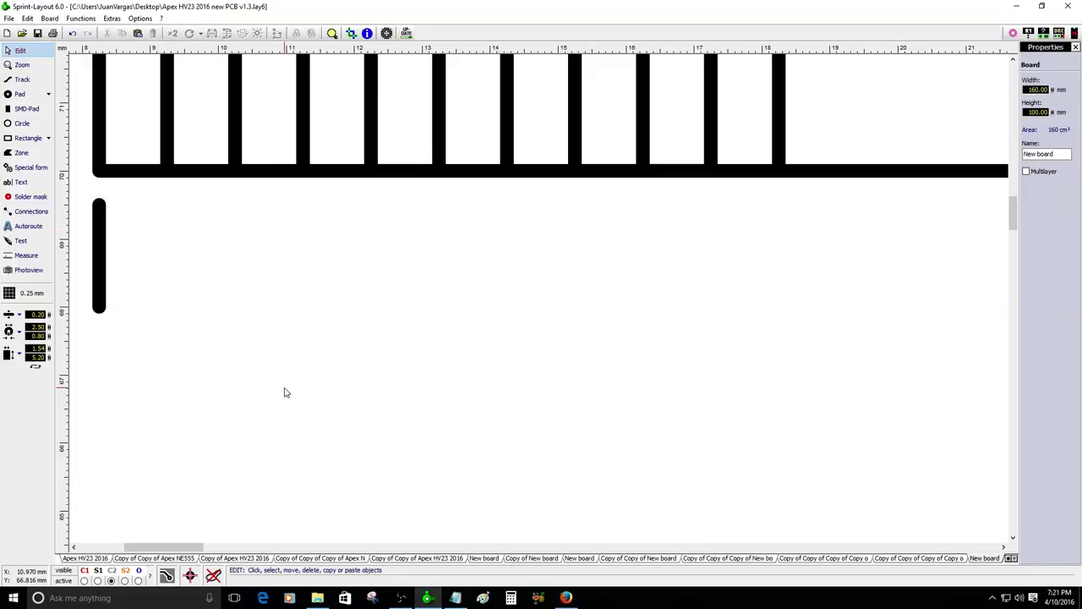
Tile the short track horizontally into 9 copies at a distance of 1.00 mm, with 1 vertical row.
scroll(340, 375, down, 3)
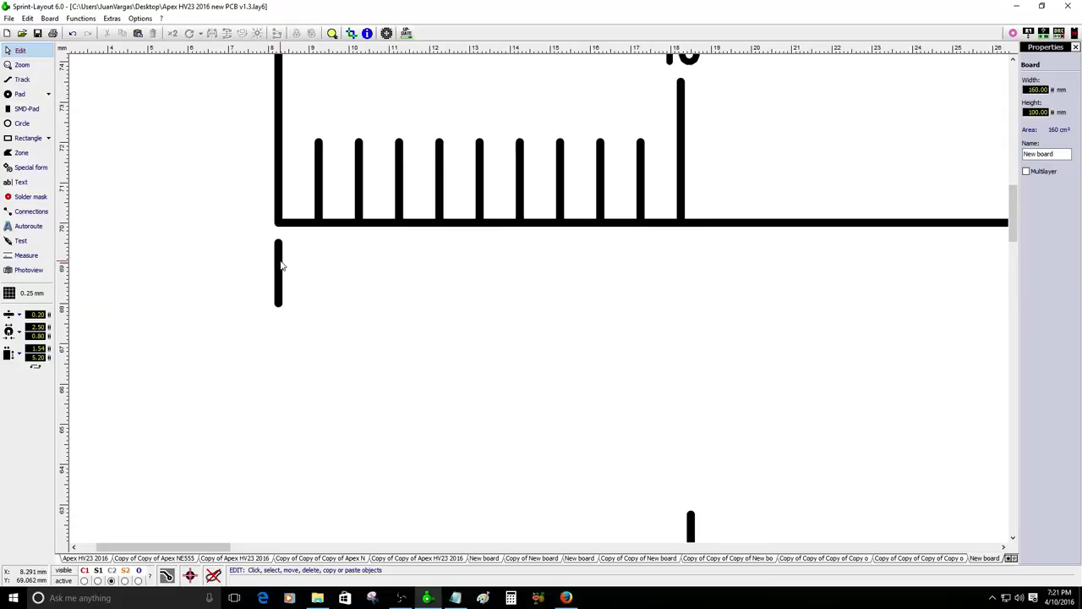
click(280, 265)
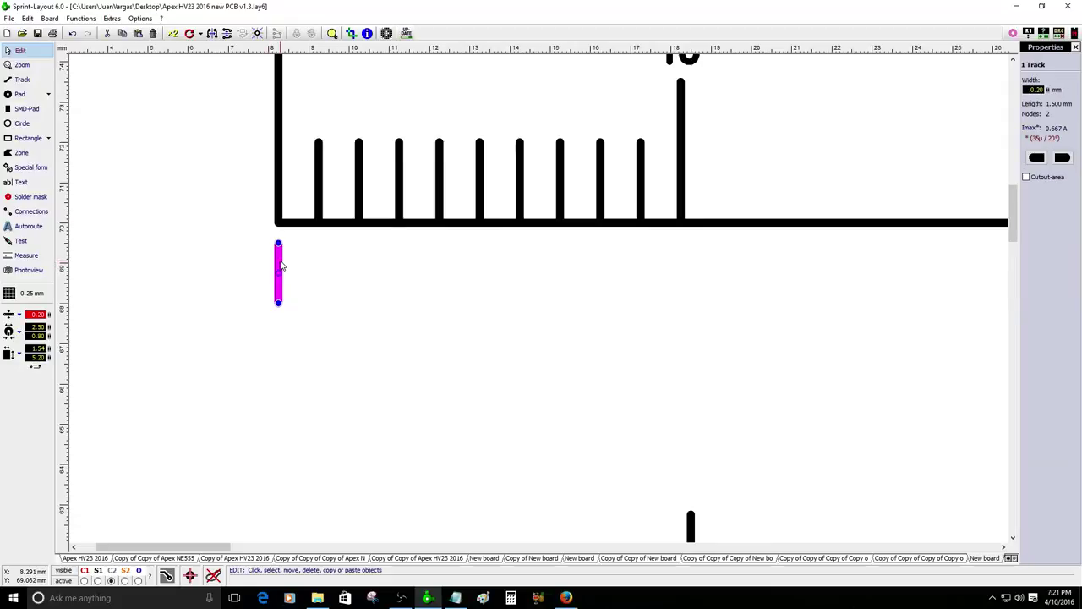
right_click(281, 265)
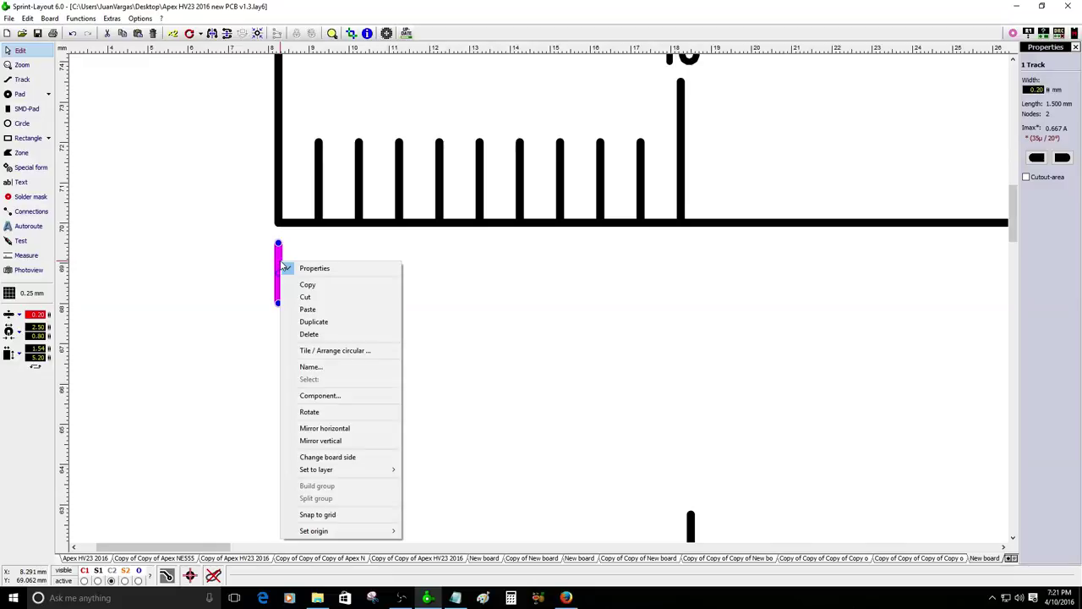
click(355, 357)
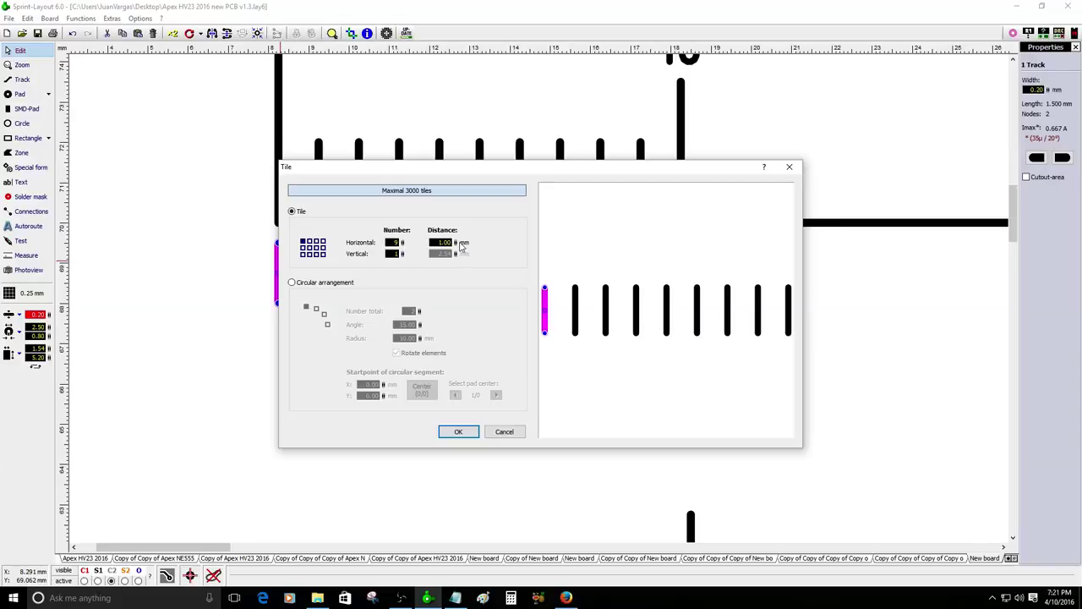
click(459, 433)
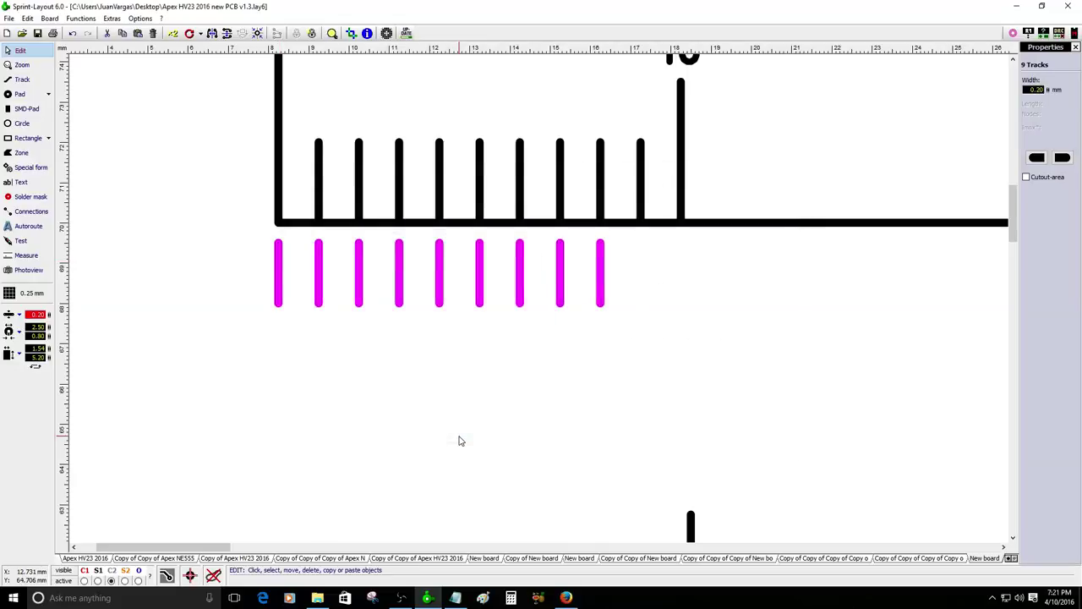
click(690, 305)
Nudge the row of nine tiled tracks 1 mm right to align it with the ruler's short ticks.
scroll(691, 304, down, 2)
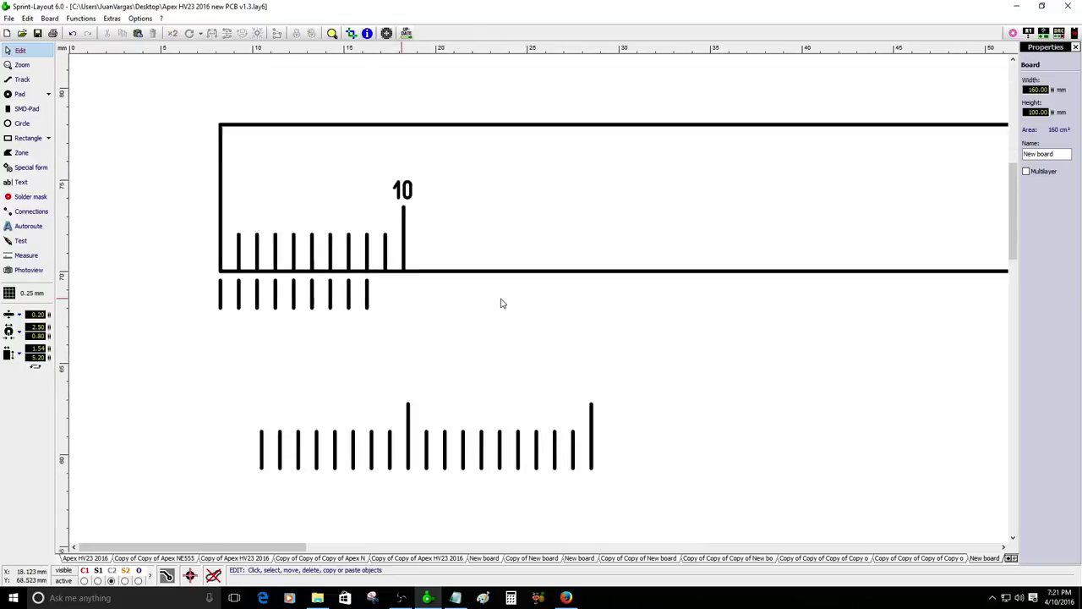
scroll(500, 302, up, 1)
click(461, 296)
key(Right)
key(Right)
key(Right)
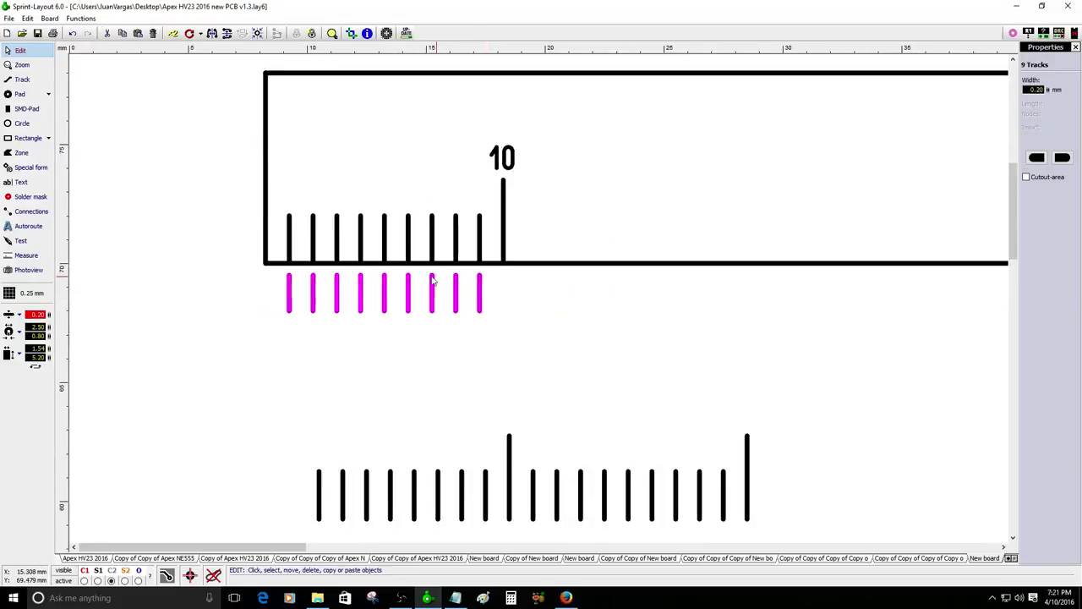
Nudge the nine tiled tracks up inside the ruler outline, above its existing short ticks.
click(287, 289)
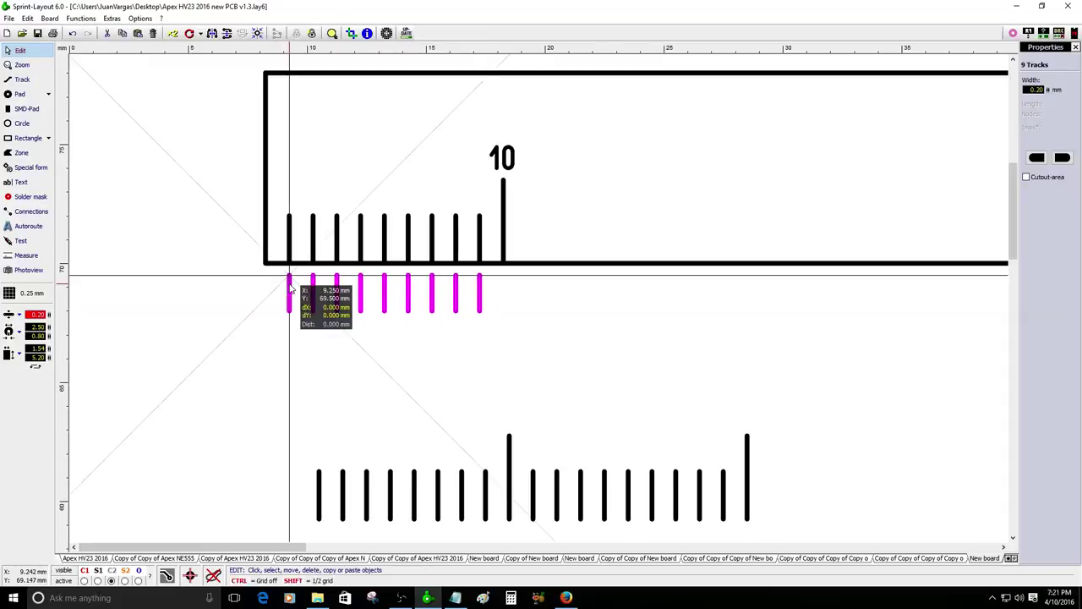
key(Up)
key(Up)
key(Up)
key(Up)
key(Up)
key(Up)
key(Up)
key(Up)
key(Up)
key(Up)
key(Up)
key(Up)
key(Up)
key(Up)
key(Up)
key(Up)
key(Up)
key(Up)
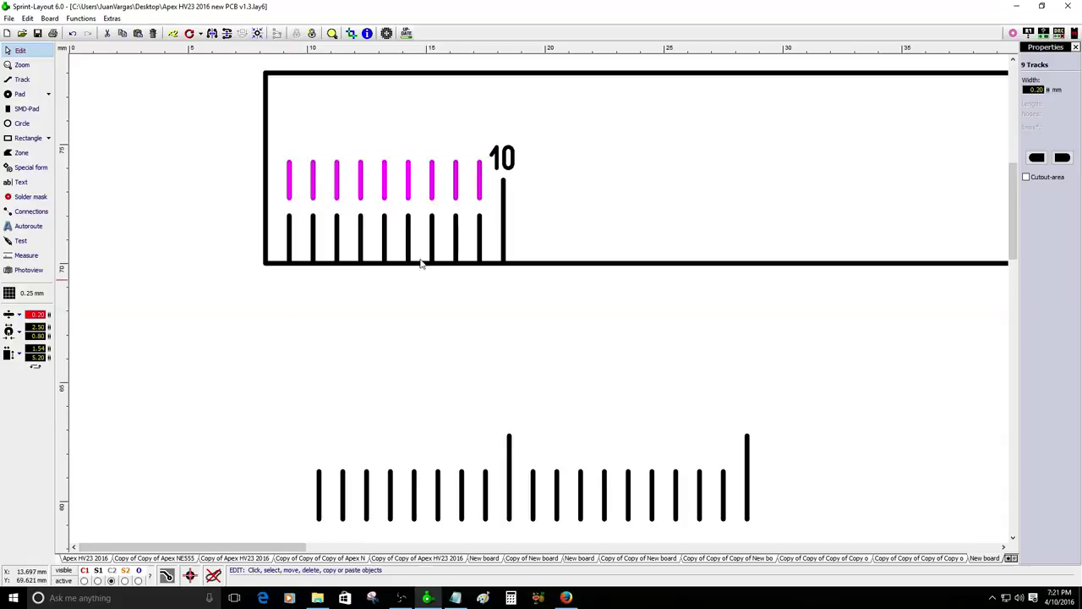
Nudge the nine tiled tracks down below the ruler's baseline, with their upper ends at Y 67.25 mm.
key(Down)
key(Down)
key(Down)
key(Down)
key(Down)
key(Down)
key(Down)
key(Down)
key(Down)
key(Down)
key(Down)
key(Down)
key(Down)
key(Down)
key(Down)
key(Down)
key(Down)
key(Down)
key(Down)
key(Down)
Measure the centre-to-centre spacing between the first two tiled tracks.
scroll(390, 350, up, 2)
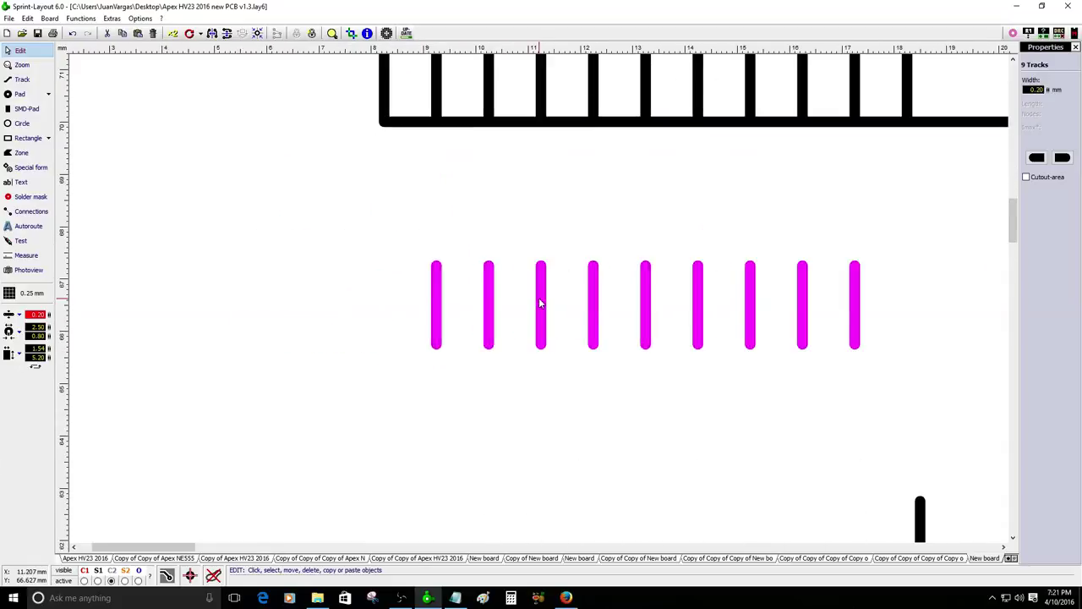
click(24, 255)
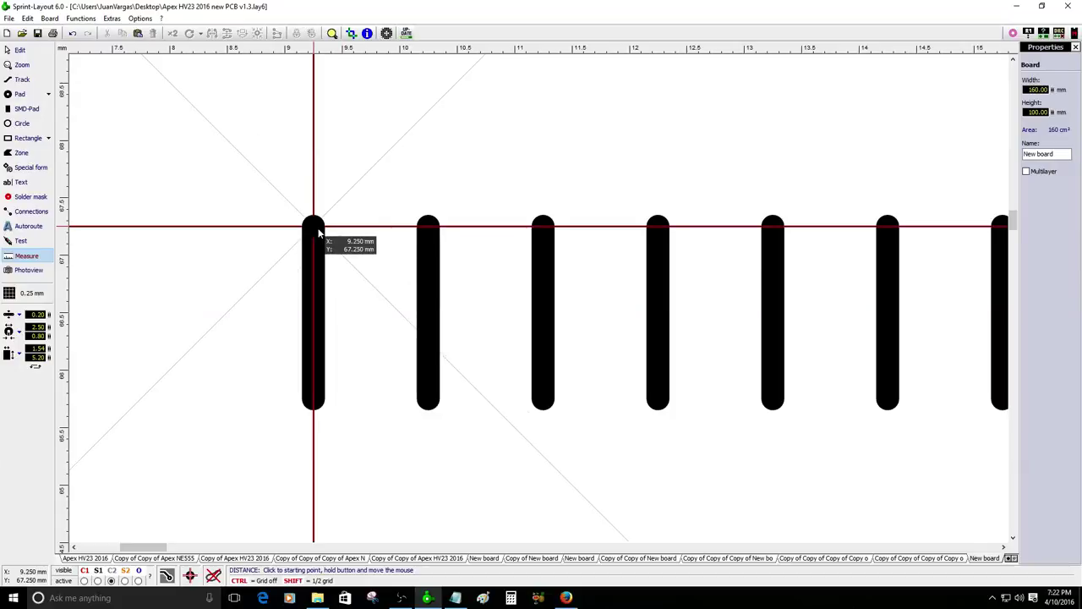
drag(319, 231, 437, 233)
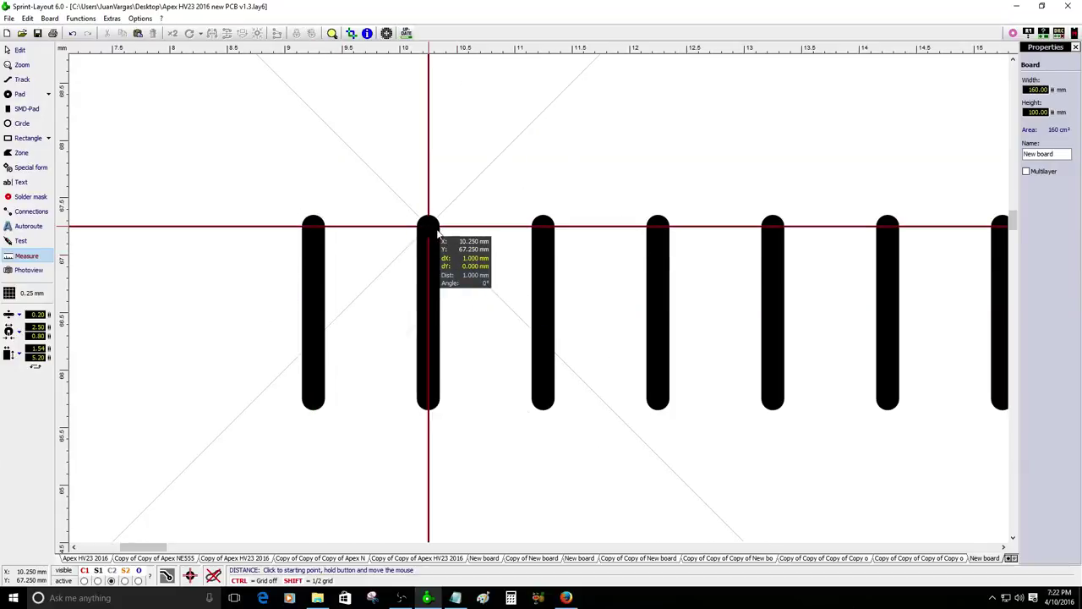
key(Escape)
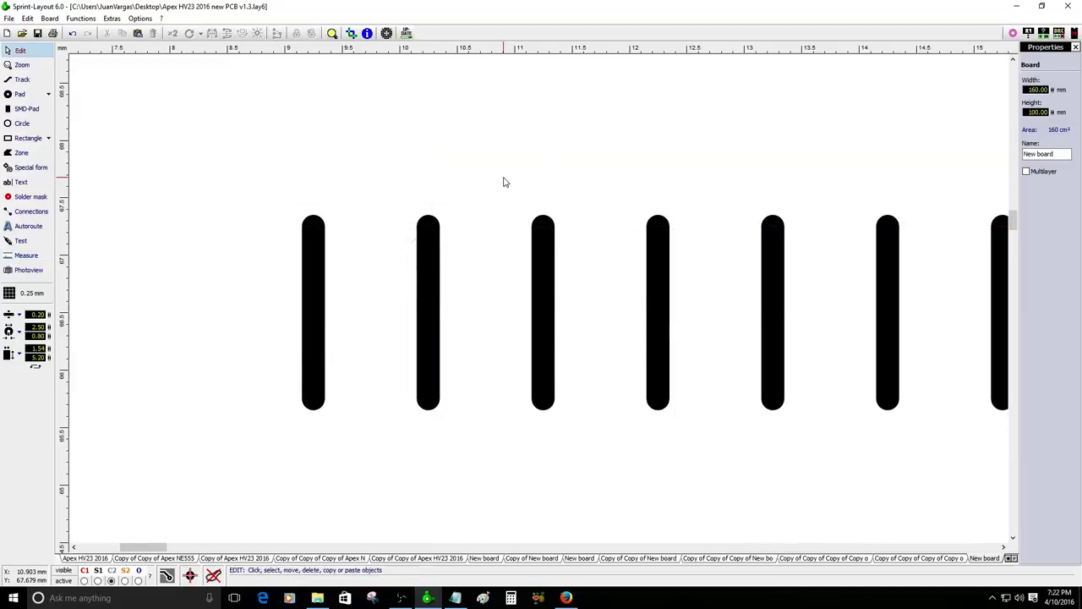
Move the nine tiled tracks just under the ruler's baseline, starting slightly to the right of the 10 mark.
scroll(405, 304, down, 3)
drag(403, 330, 693, 287)
scroll(370, 220, down, 2)
Select the long 10 mark and the nine short ticks in turn to examine the parts of the scale.
scroll(369, 219, up, 2)
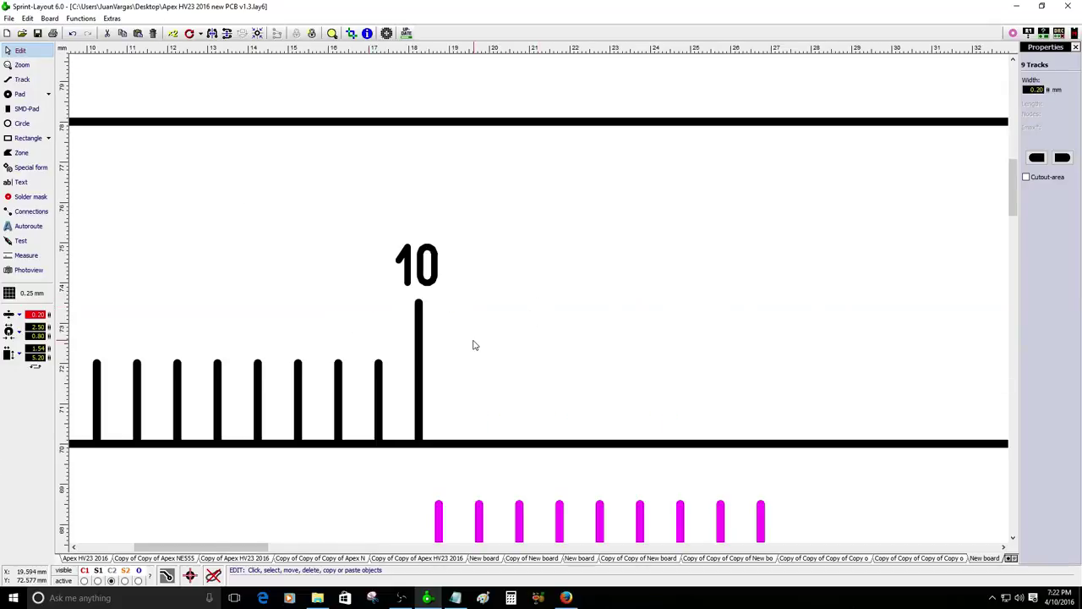
click(423, 350)
scroll(483, 336, down, 1)
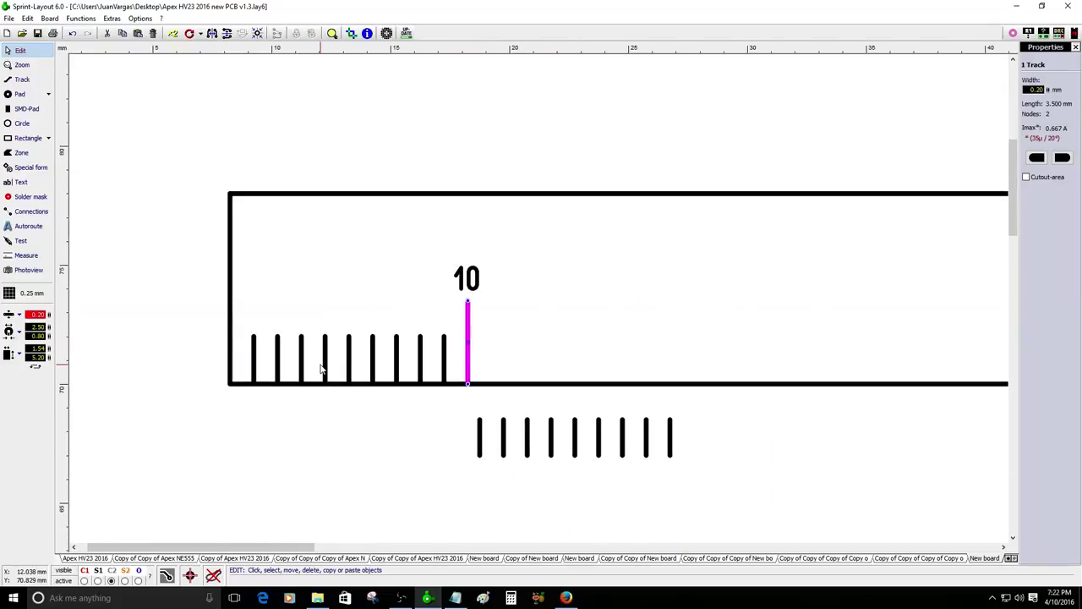
click(255, 369)
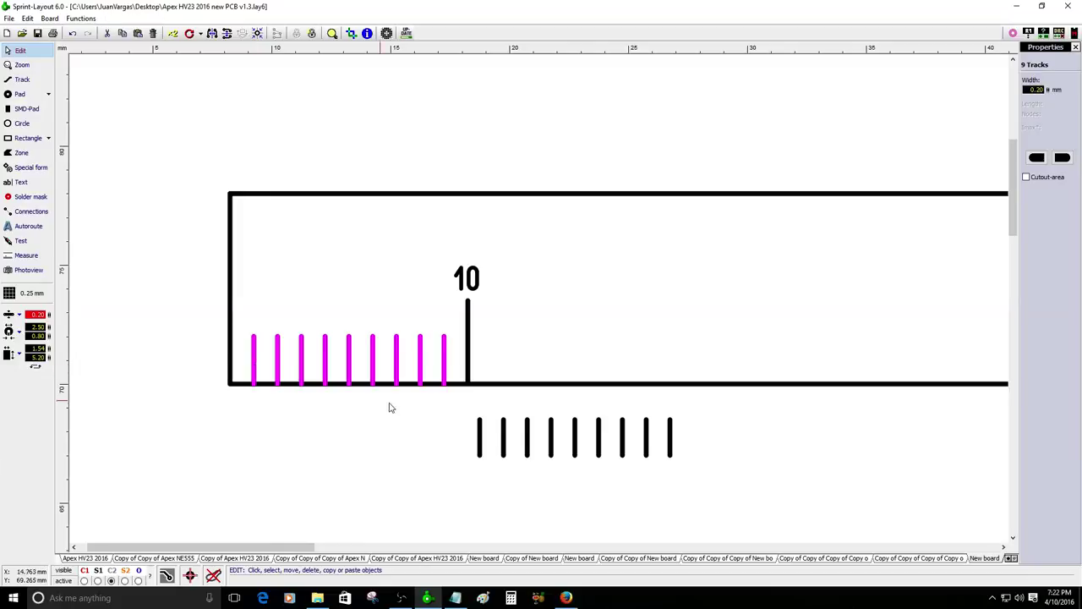
click(468, 370)
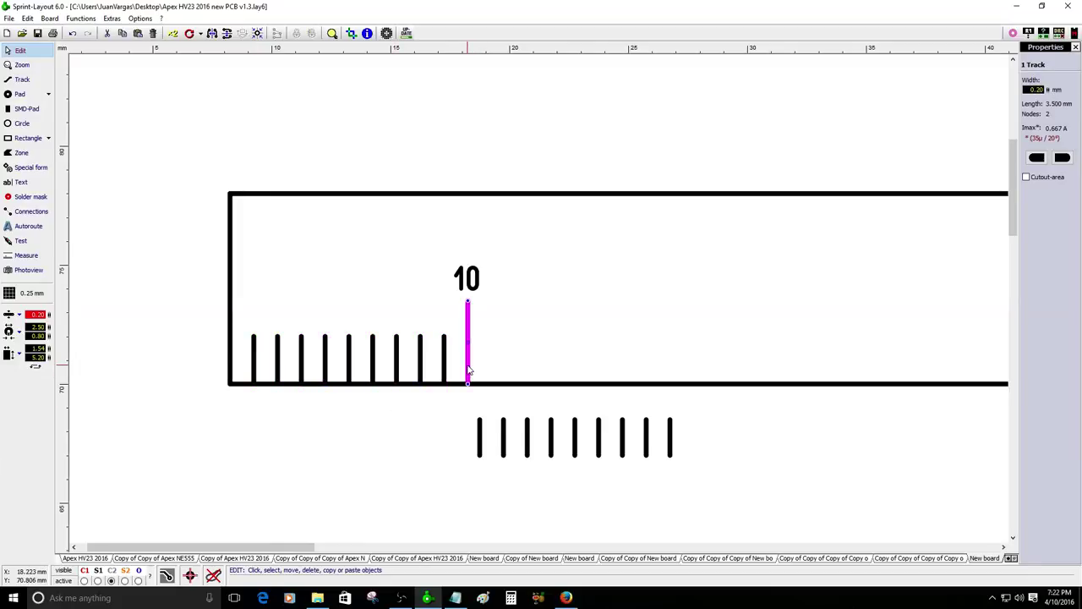
Delete the row of nine tiled tracks below the ruler.
drag(479, 455, 488, 481)
key(Delete)
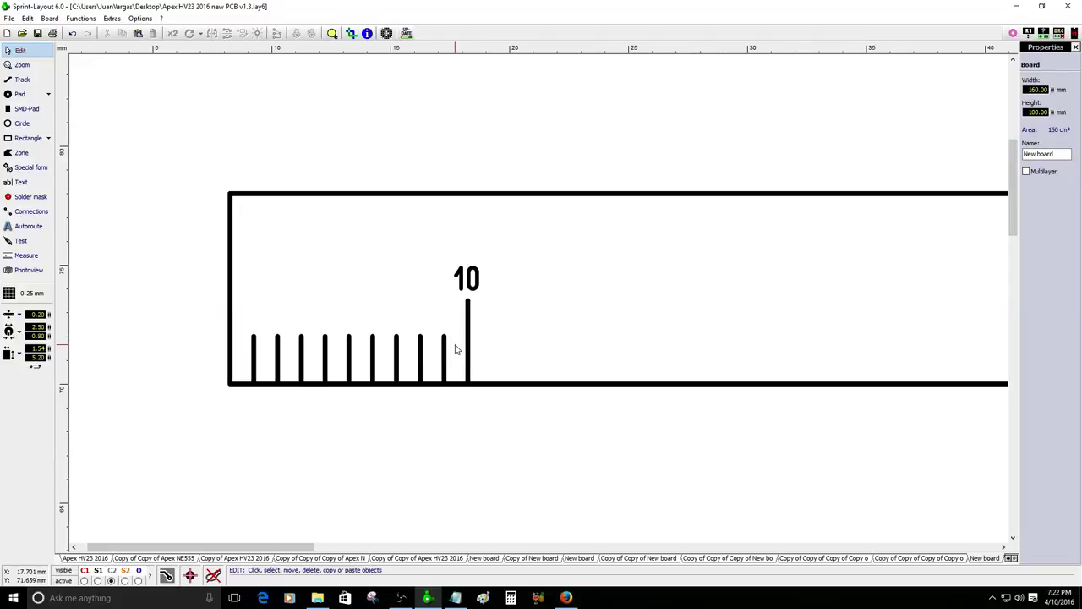
Duplicate the nine short ticks and place the copies on the baseline, starting 1 mm to the right of the long 10 mark.
drag(454, 344, 242, 370)
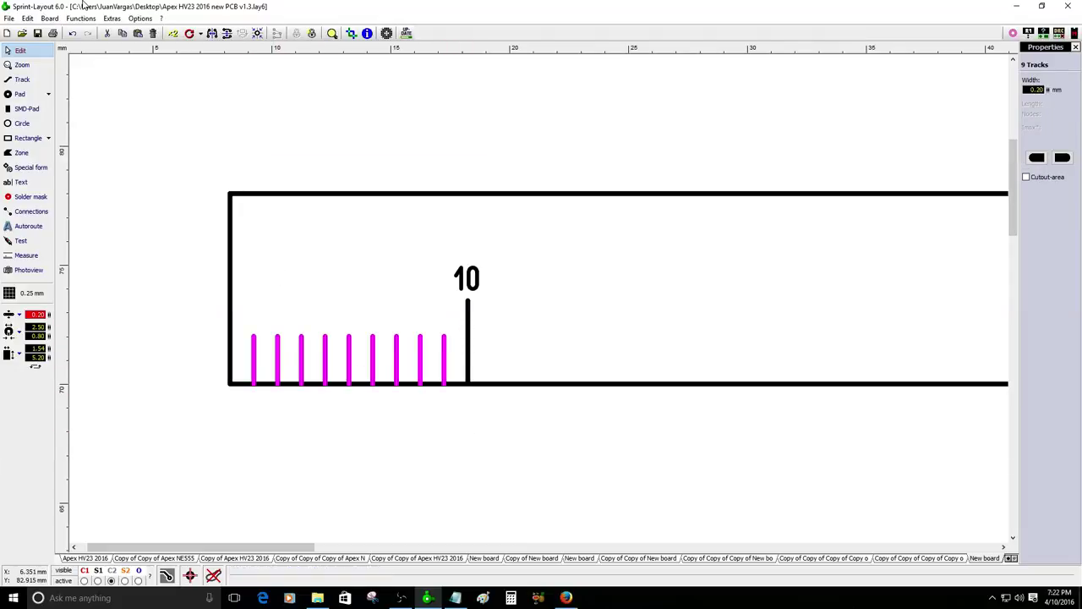
click(173, 34)
click(503, 339)
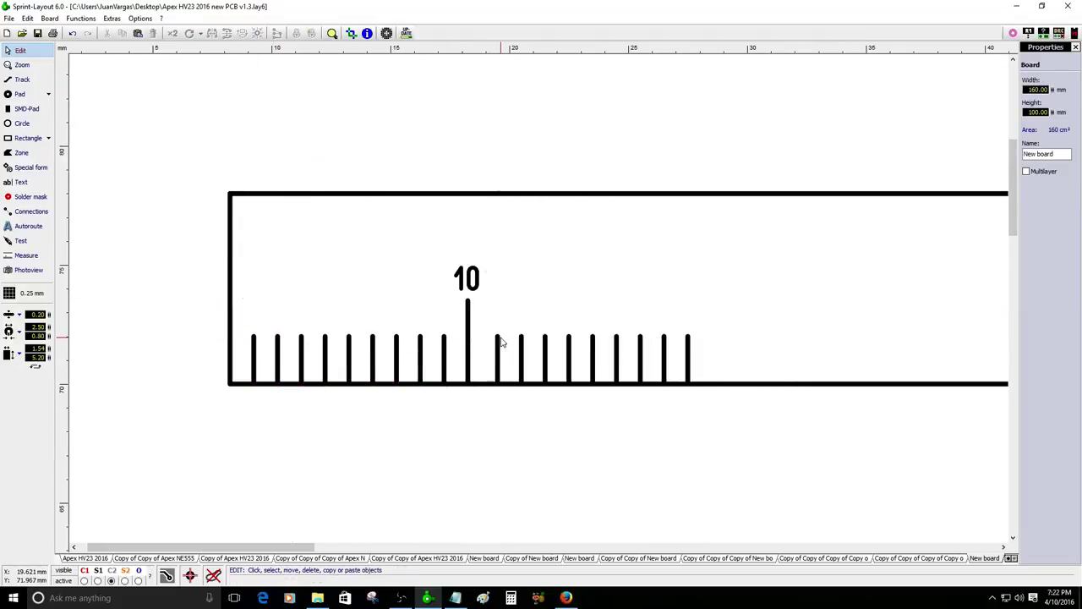
scroll(538, 298, up, 3)
key(Left)
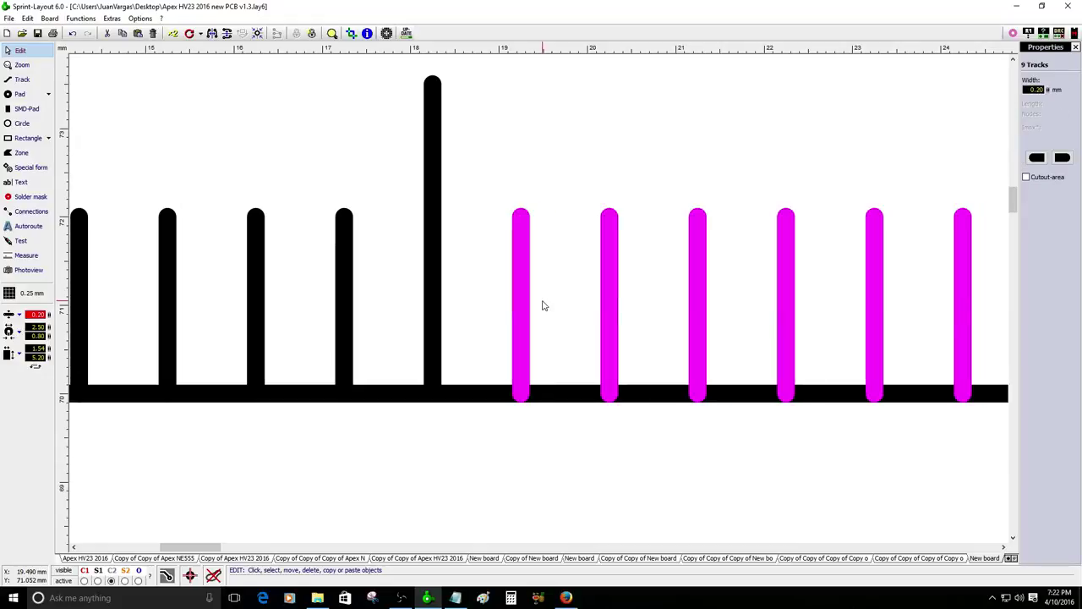
click(561, 456)
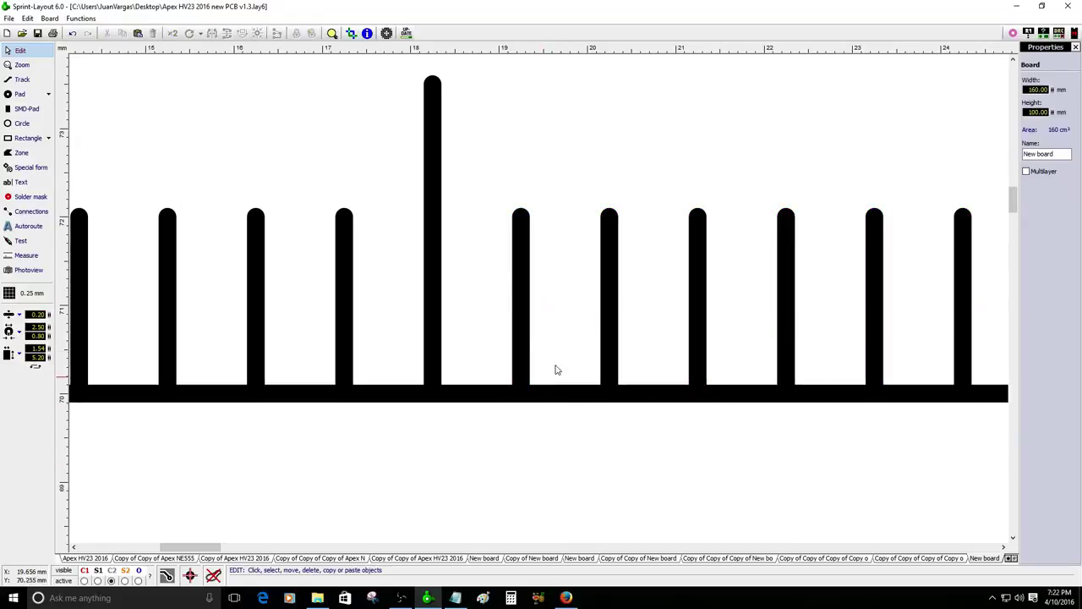
Measure the centre-to-centre spacing between the long 10 mark and the first short tick to its right.
click(25, 256)
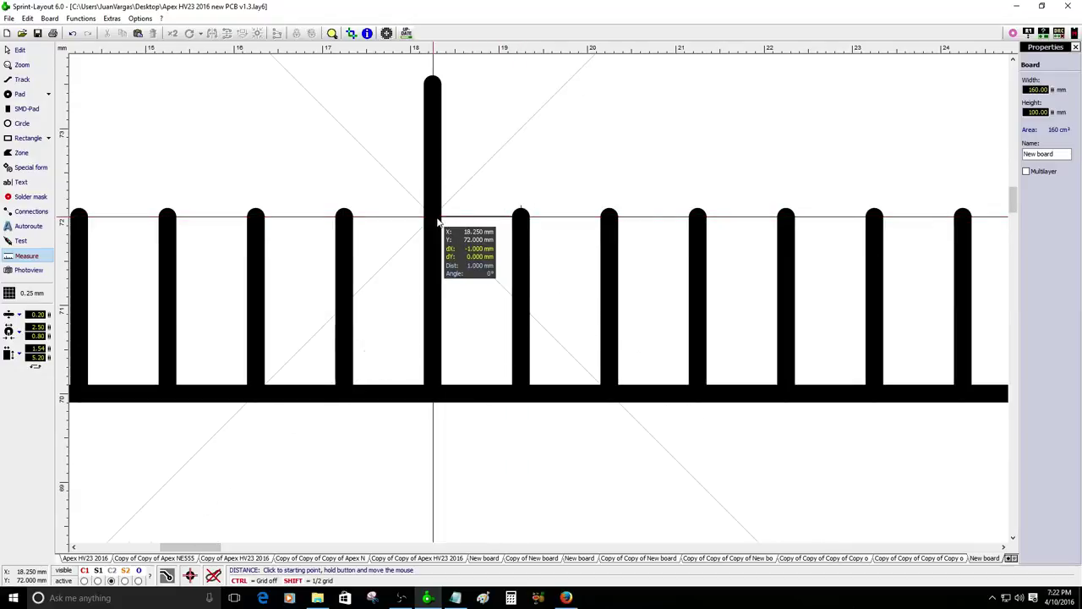
key(Escape)
scroll(595, 251, down, 5)
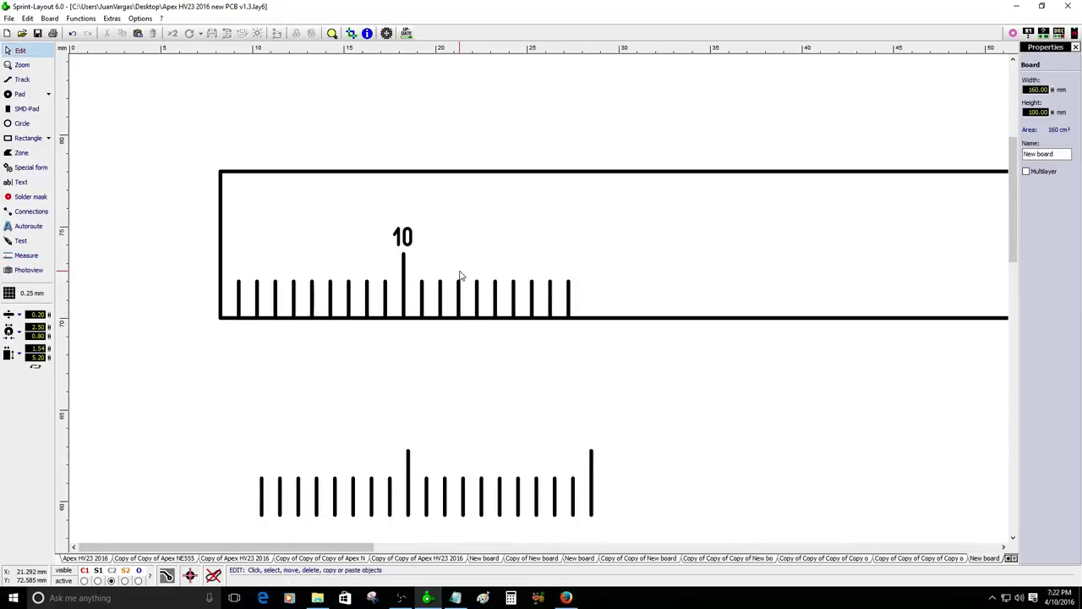
Duplicate the long 10 mark and place the copy on the baseline, 1 mm after the last short tick.
click(402, 310)
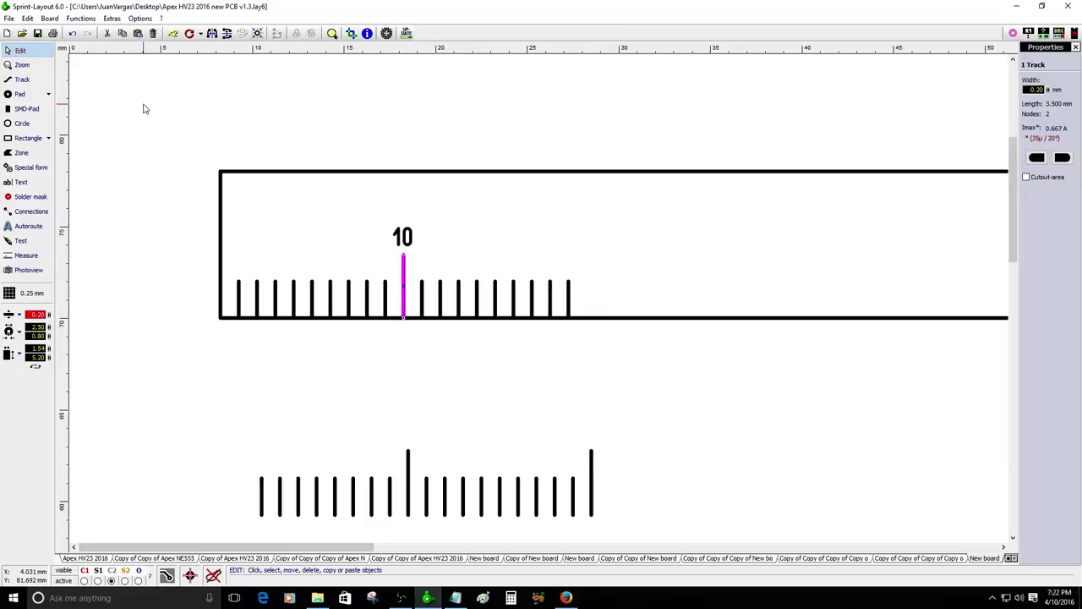
click(174, 33)
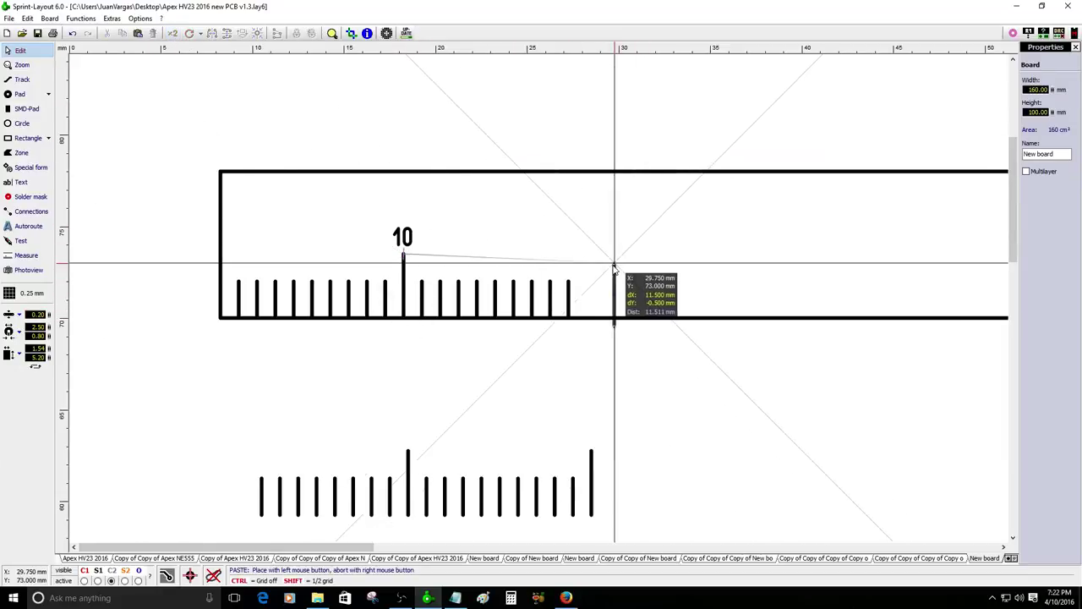
click(582, 252)
click(582, 275)
scroll(597, 309, up, 3)
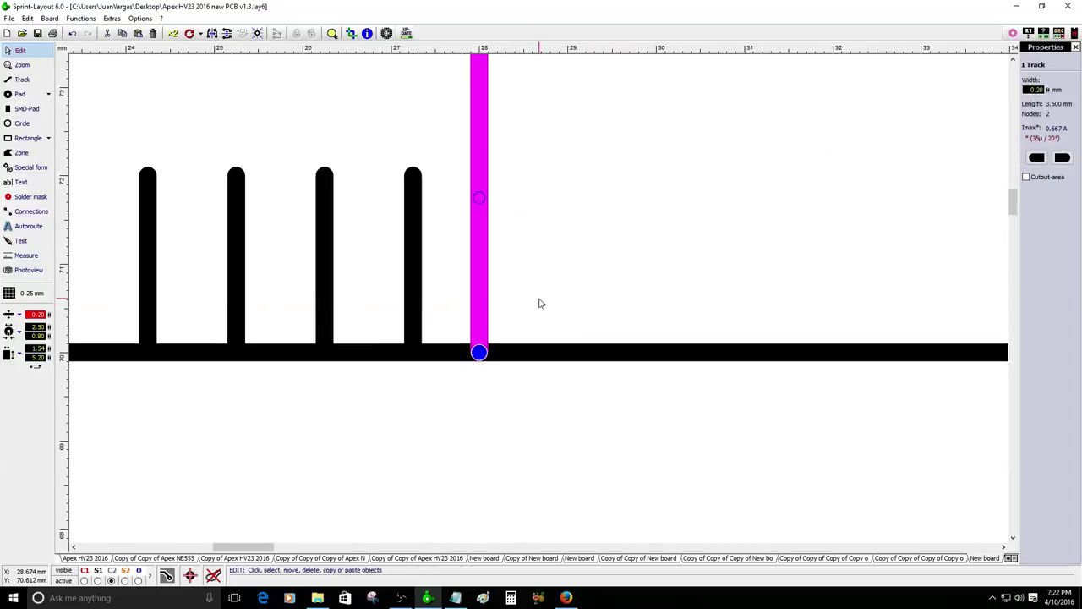
key(Right)
click(539, 303)
scroll(540, 303, down, 3)
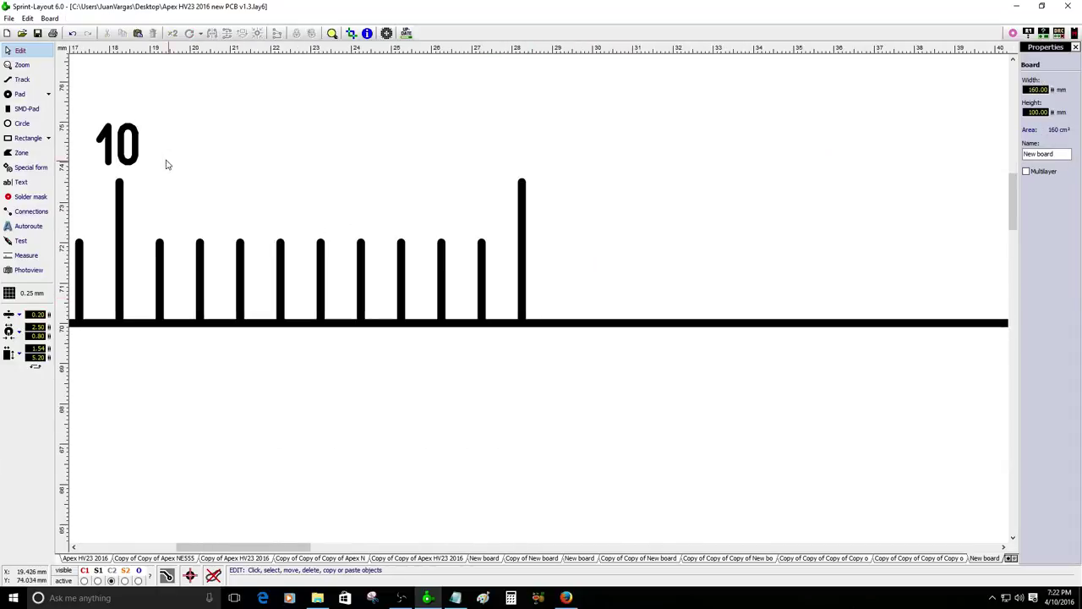
Duplicate the 10 label above the second long mark and change the copy's text to 20.
click(125, 162)
click(173, 33)
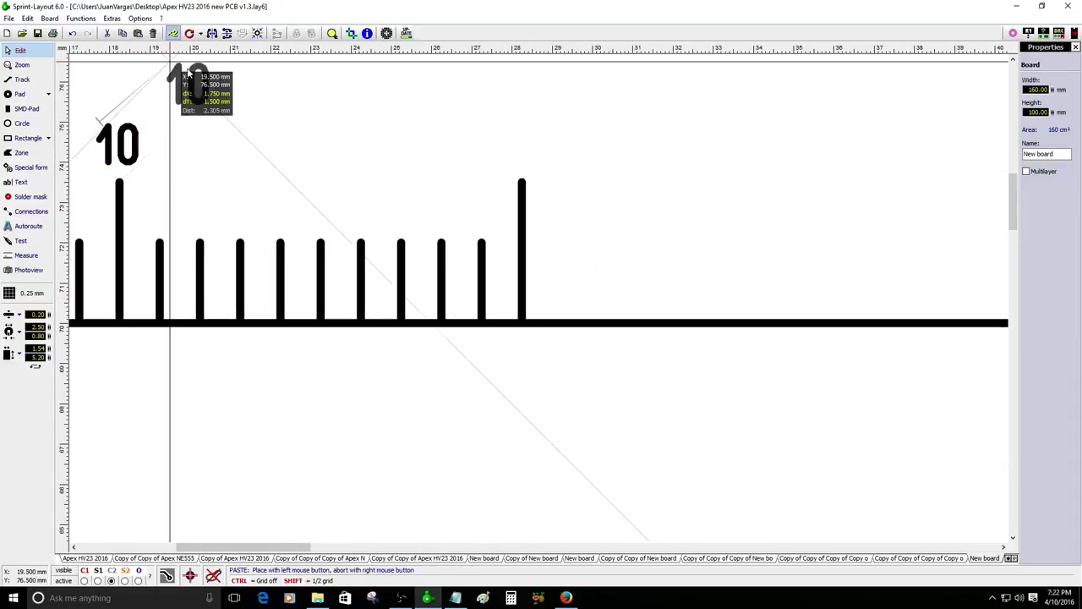
click(503, 126)
click(529, 161)
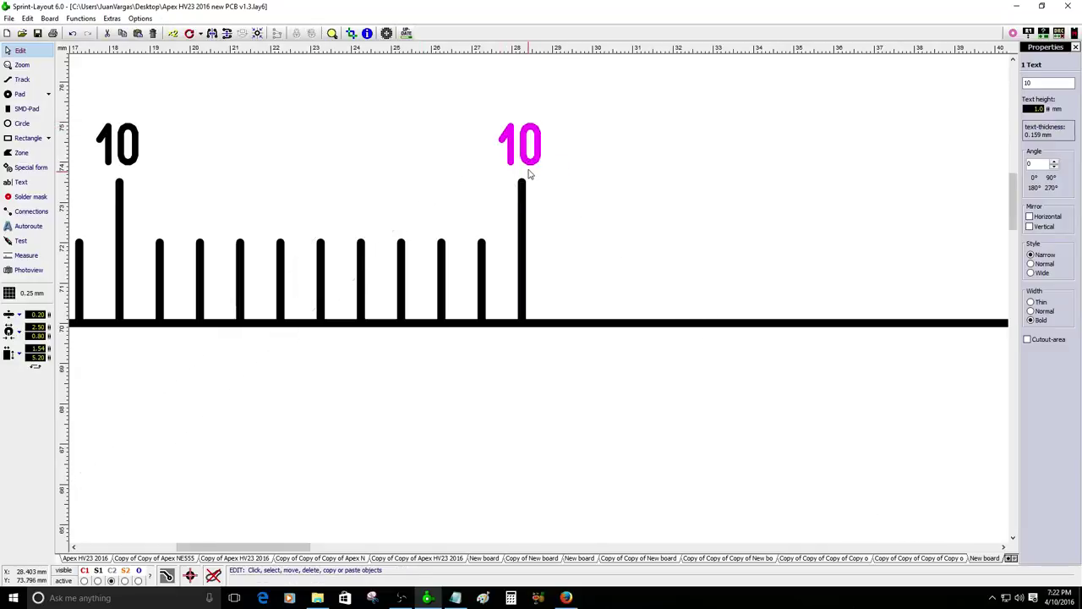
double_click(529, 166)
text(20)
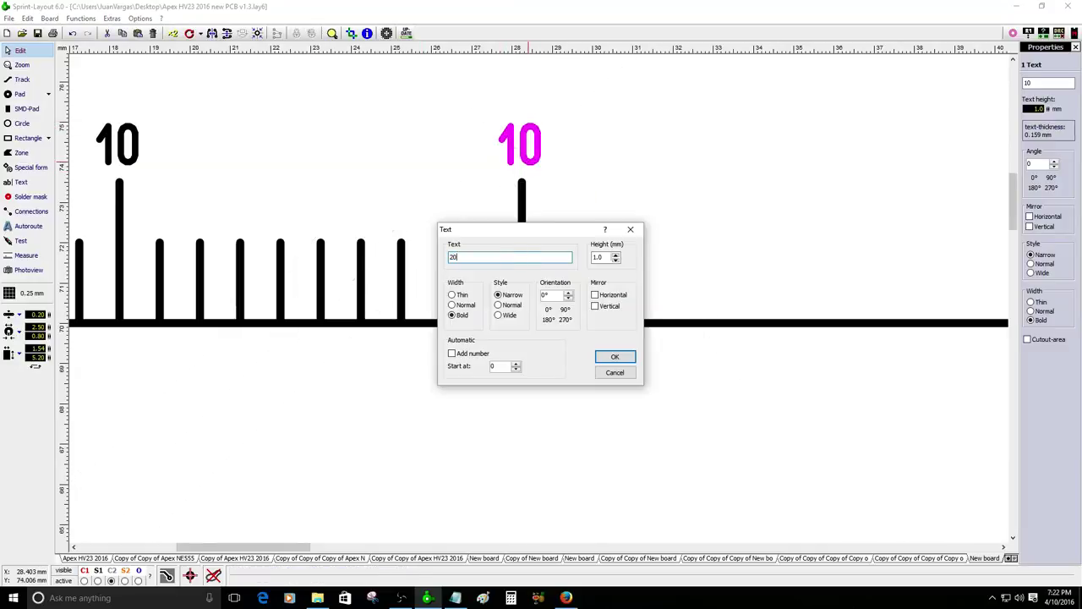
key(Return)
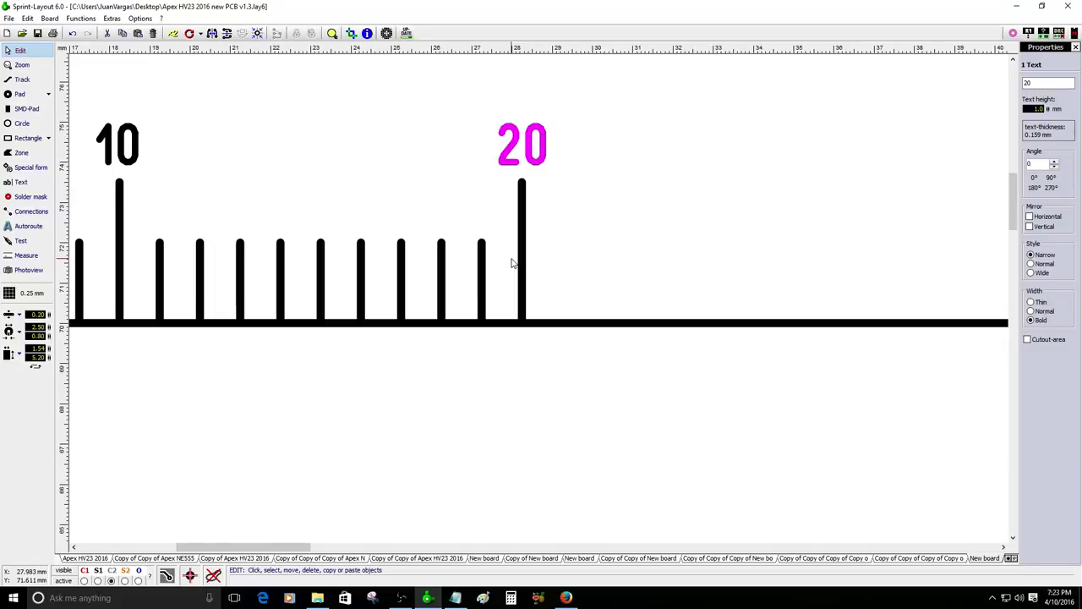
Set the board width to 300 mm.
scroll(502, 287, down, 2)
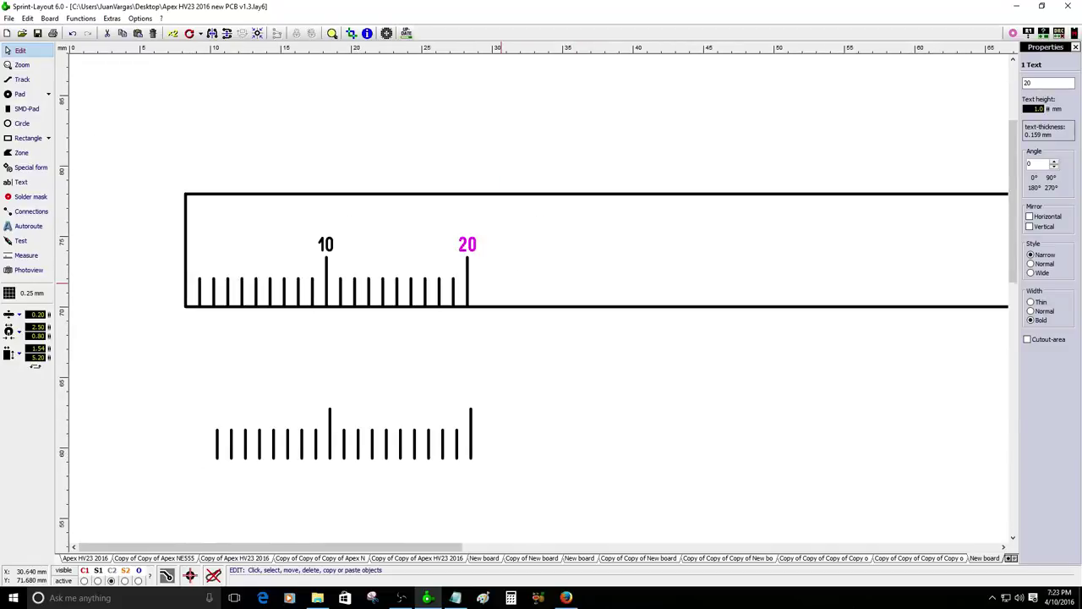
scroll(499, 287, down, 2)
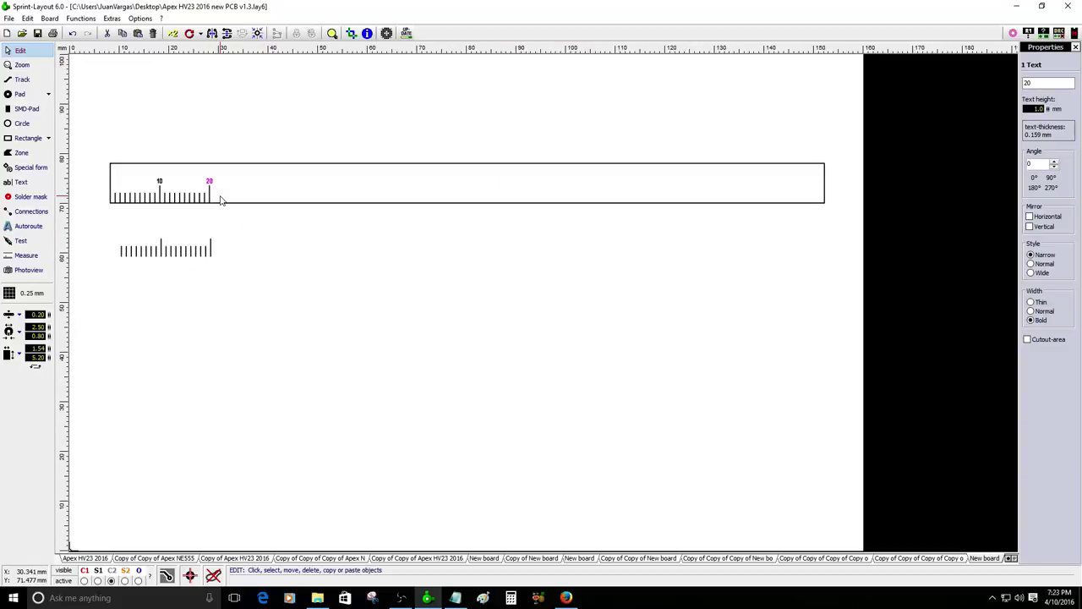
click(370, 305)
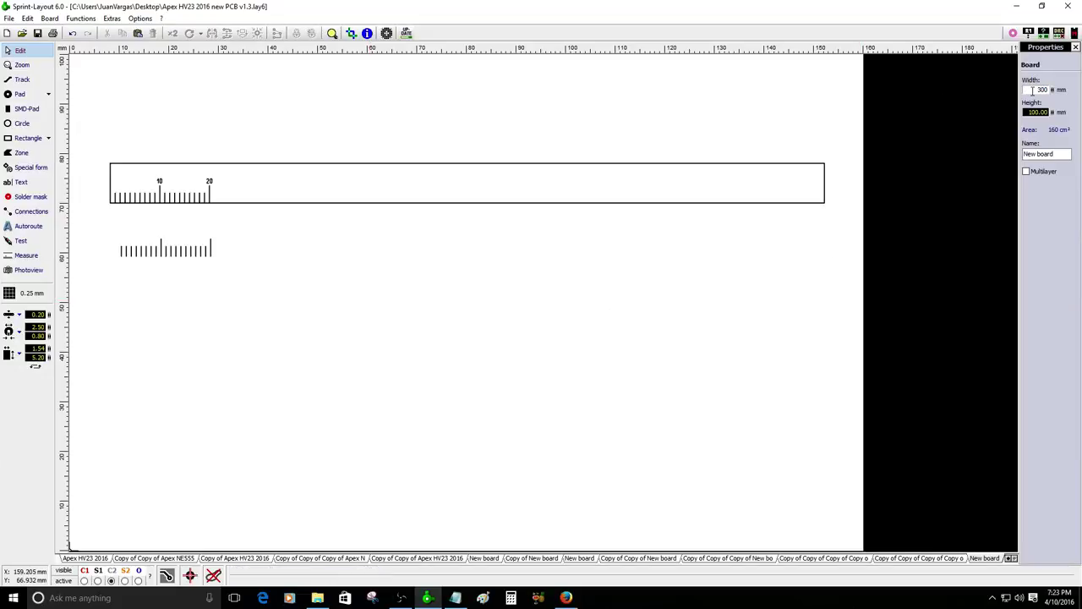
key(Return)
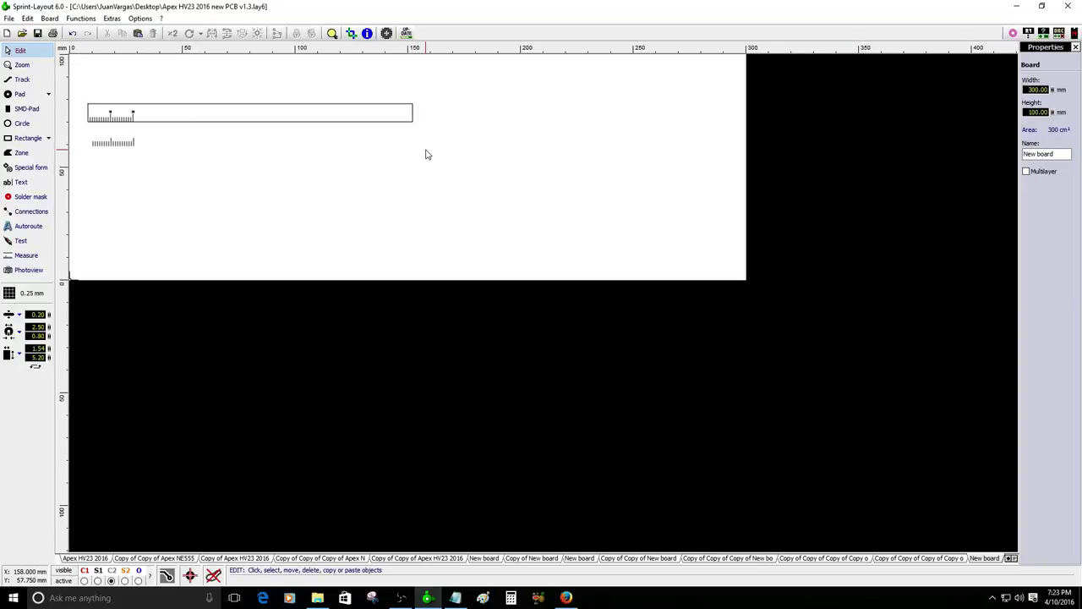
Duplicate the nine ticks after the 10 mark with the long 20 mark and its label, placing them on the baseline 1 mm past the 20 mark.
scroll(214, 126, up, 5)
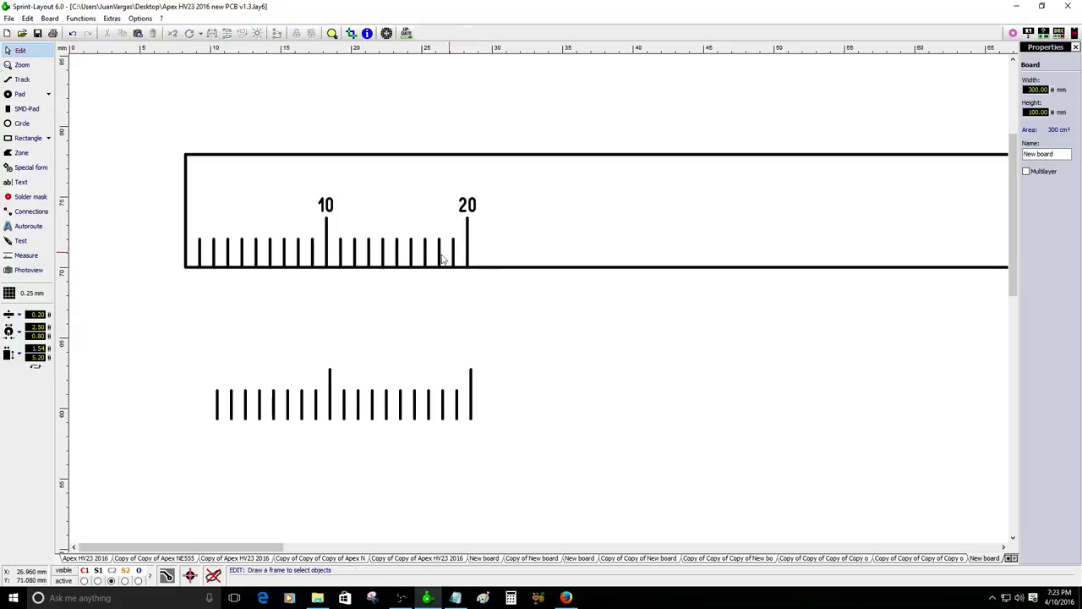
drag(344, 263, 342, 265)
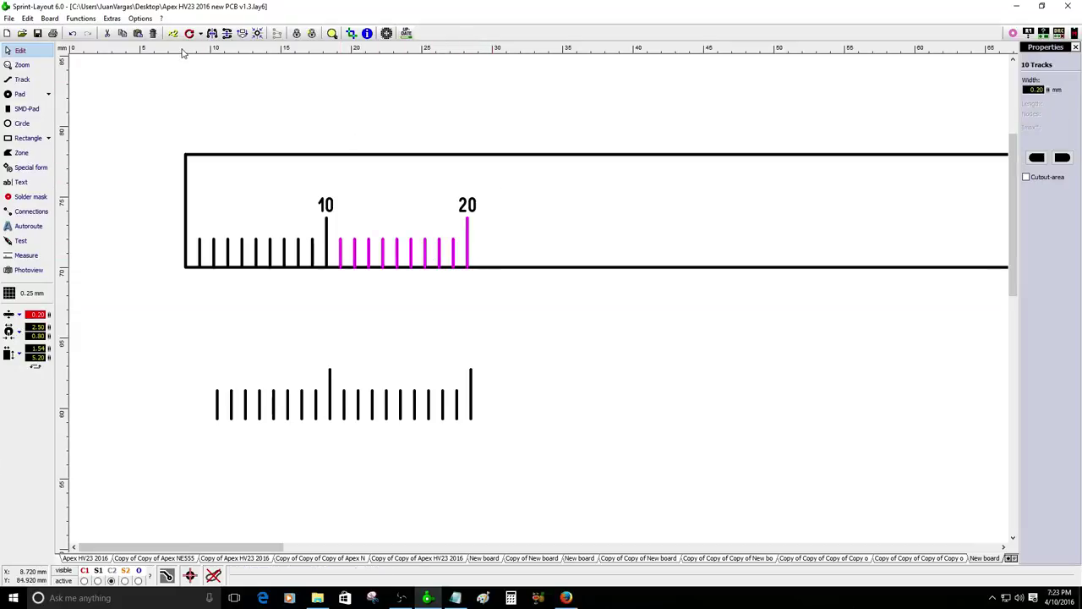
drag(502, 191, 347, 262)
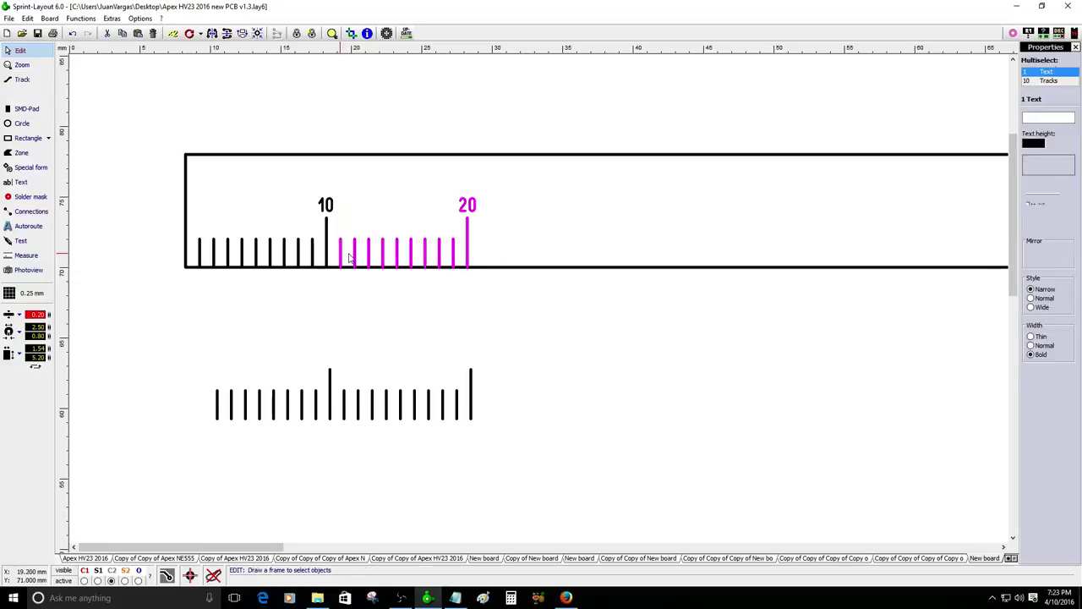
click(174, 34)
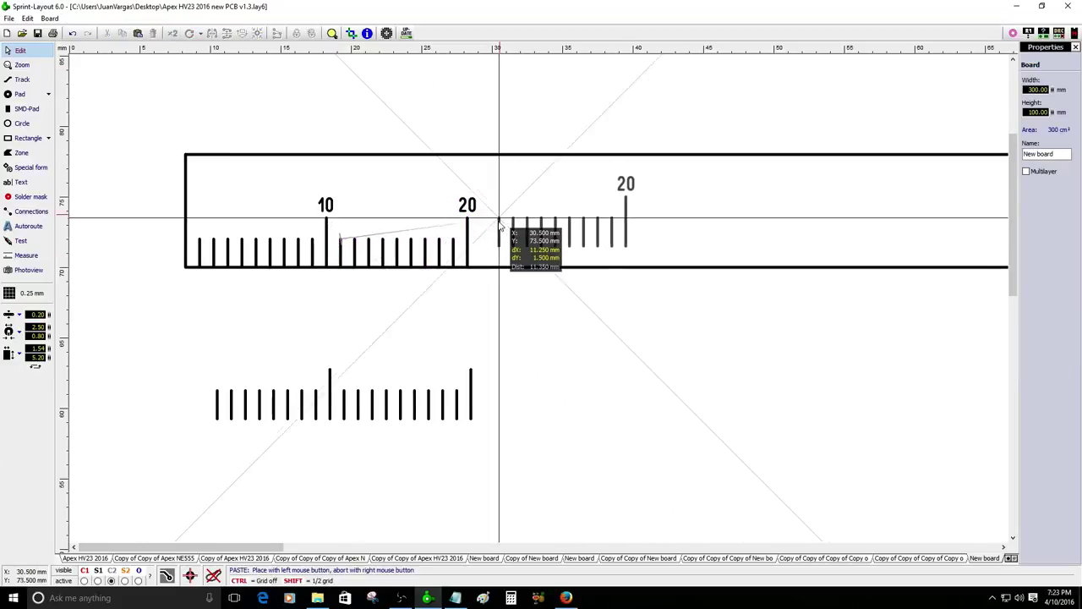
click(490, 242)
scroll(538, 306, up, 2)
key(Down)
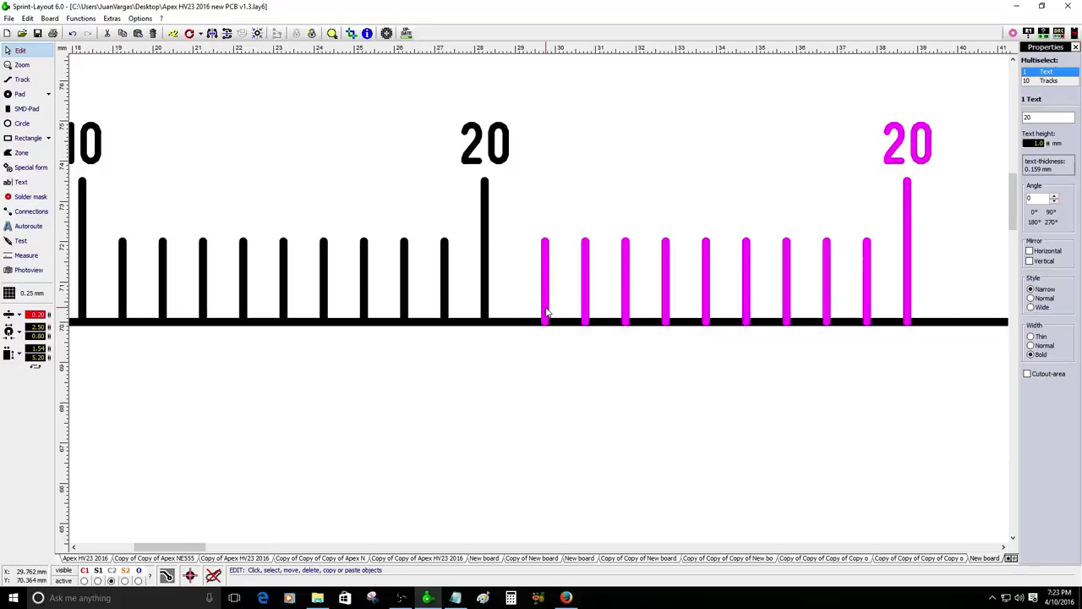
key(Left)
key(Left)
click(592, 385)
scroll(592, 385, down, 2)
Change the label above the third long mark to 30.
click(701, 233)
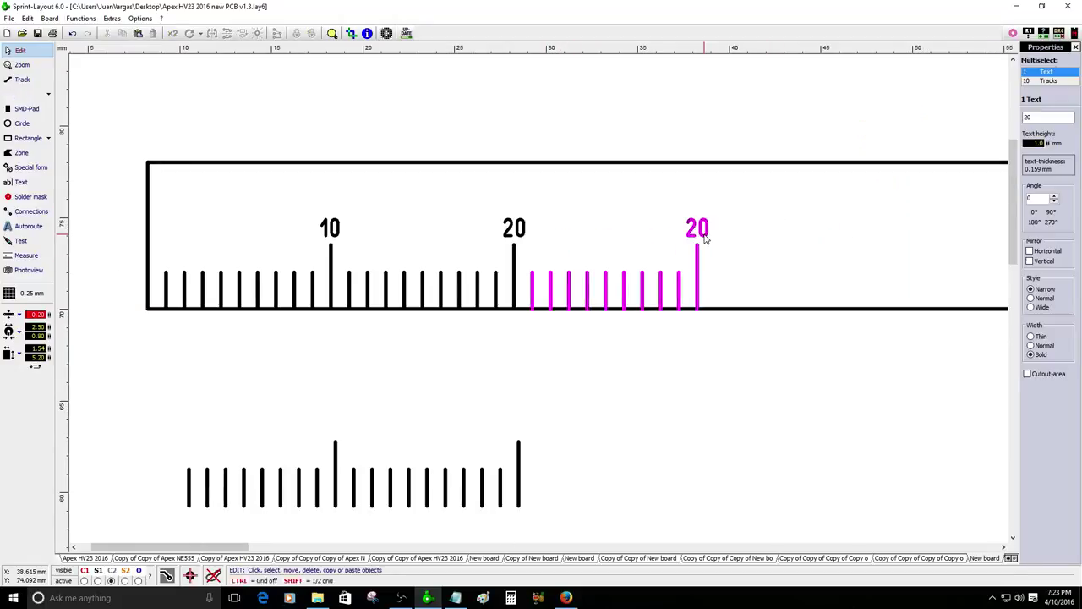
double_click(702, 235)
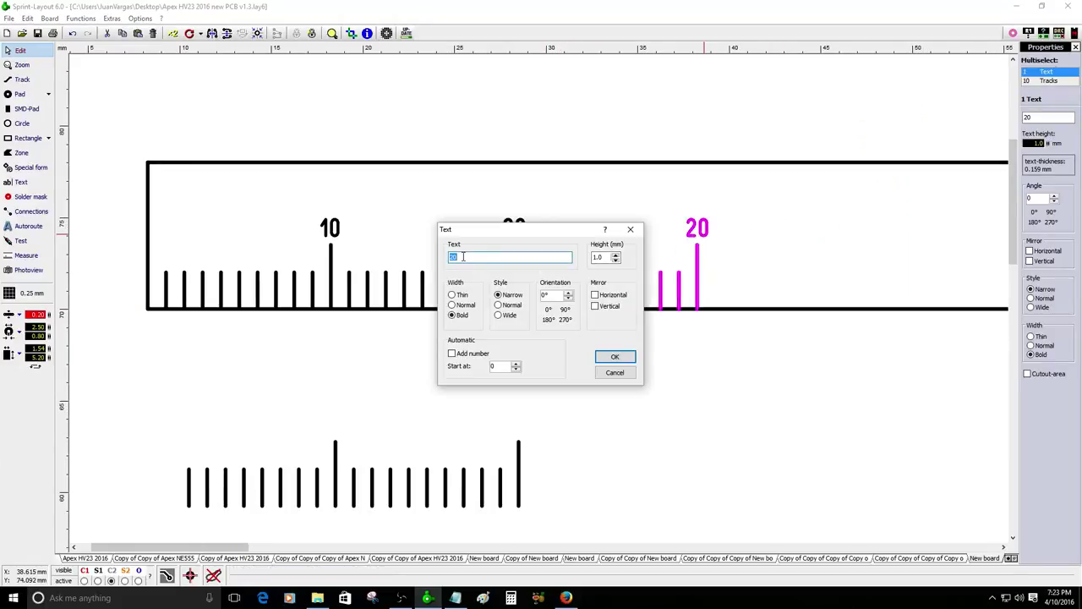
click(616, 357)
scroll(366, 324, down, 2)
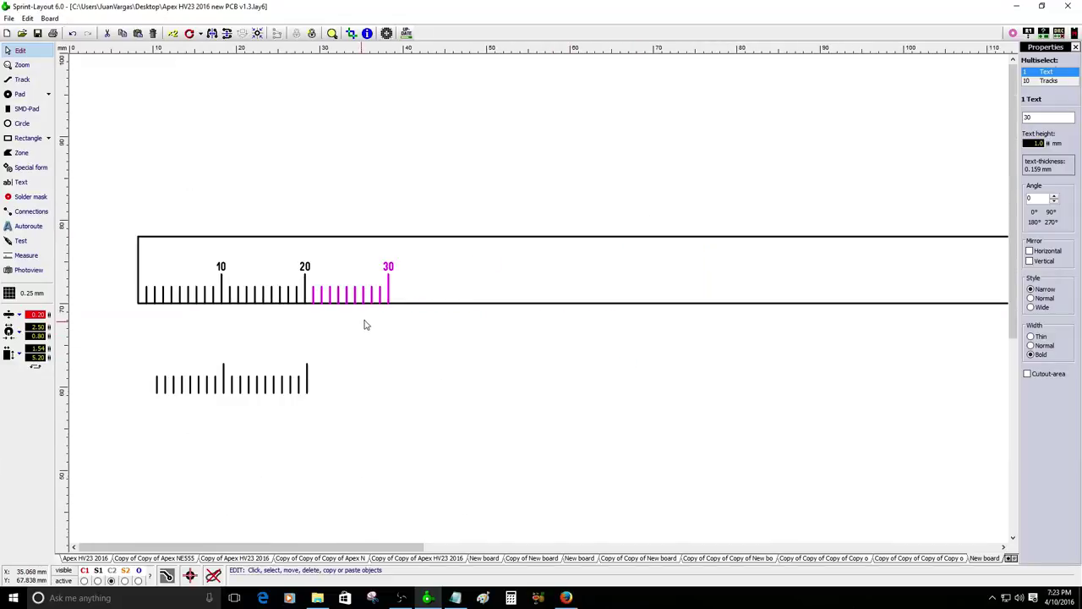
Duplicate the ticks, long mark and label of the 30 group and place the copy on the baseline 1 mm past the 30 mark.
scroll(443, 300, up, 2)
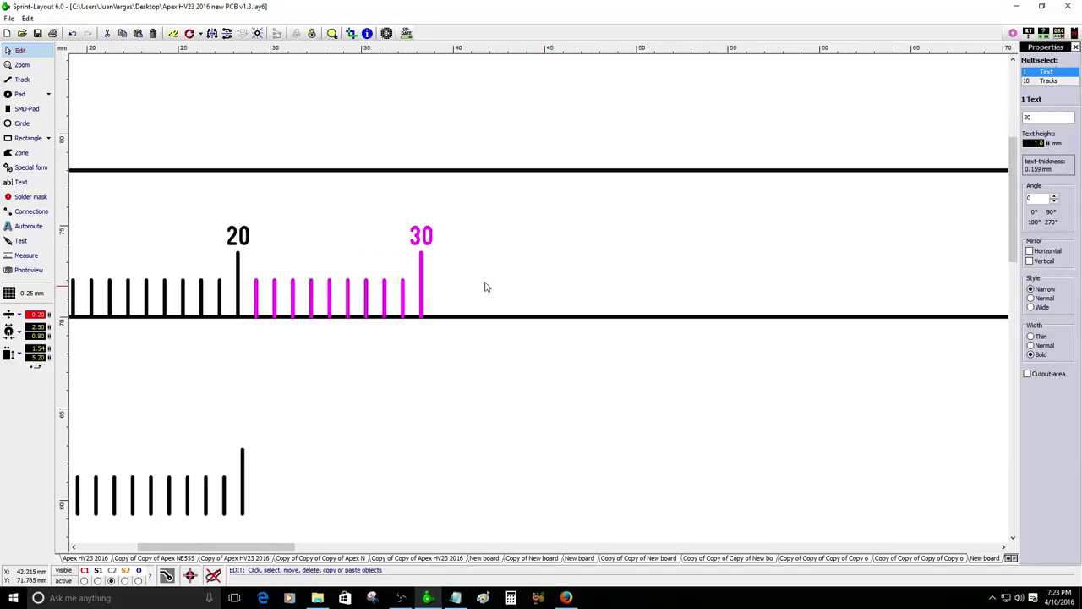
click(173, 33)
click(442, 300)
click(441, 300)
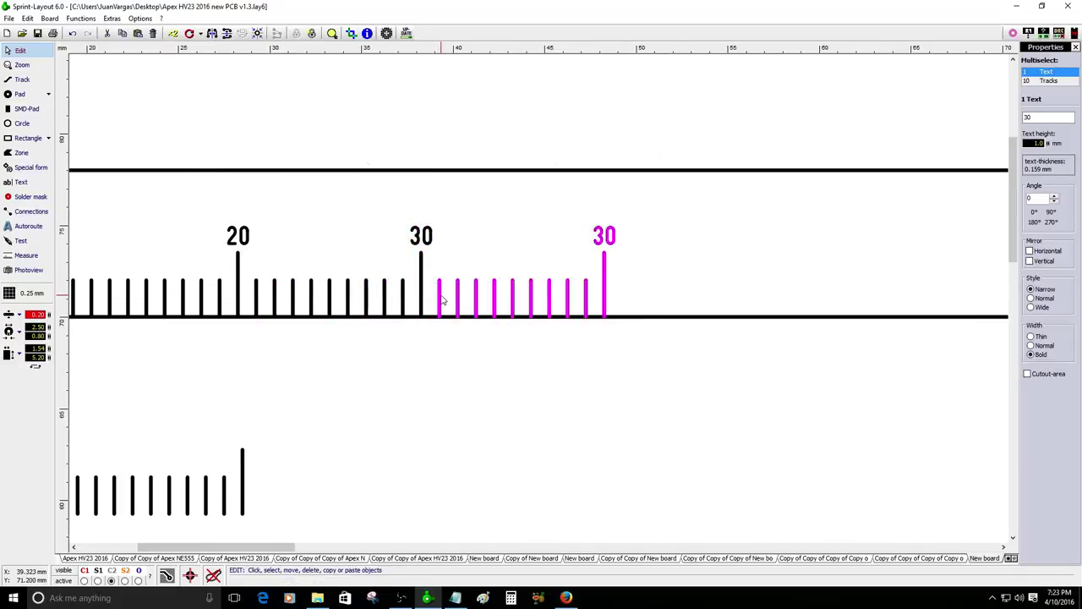
scroll(441, 300, up, 4)
click(568, 212)
Measure the spacing between the long 30 mark and the first short tick to its right.
click(25, 255)
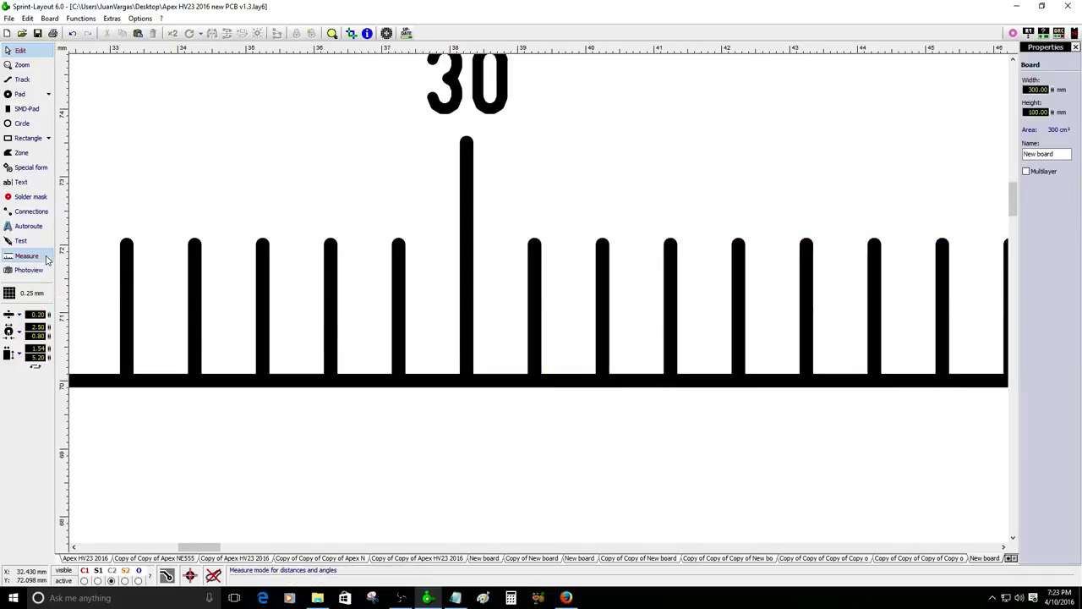
drag(465, 248, 533, 245)
key(Escape)
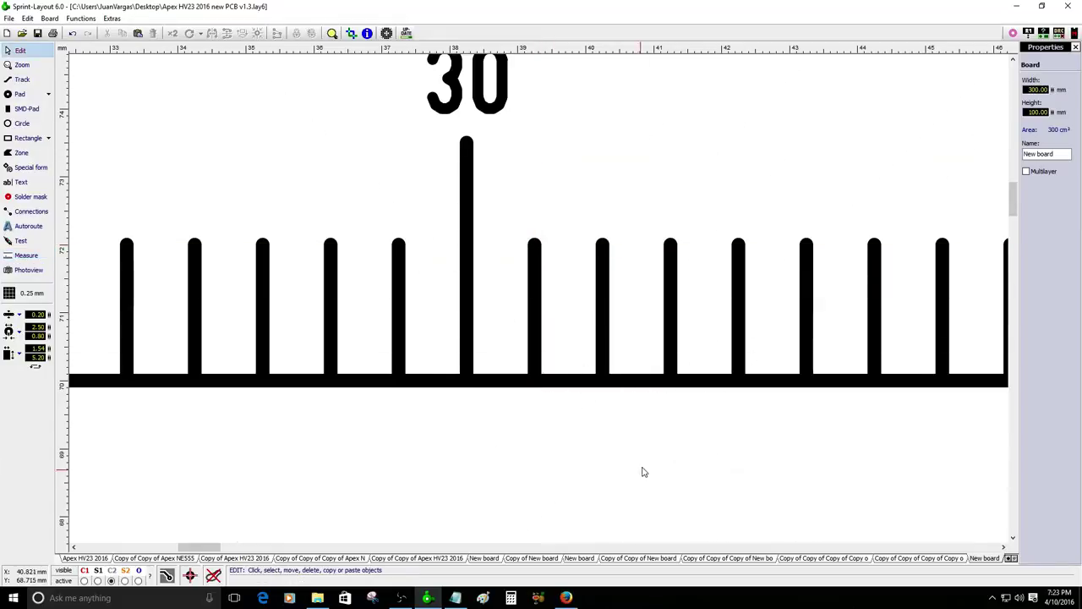
Change the label above the fourth long mark to 40.
scroll(792, 208, down, 3)
double_click(714, 172)
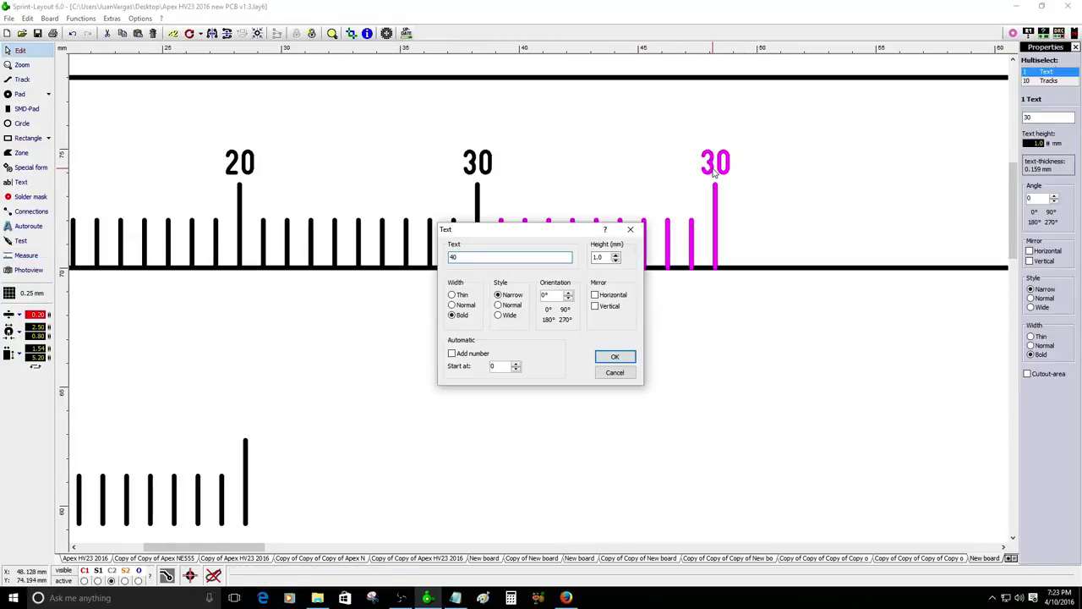
text(40)
key(Return)
click(539, 300)
scroll(539, 300, down, 2)
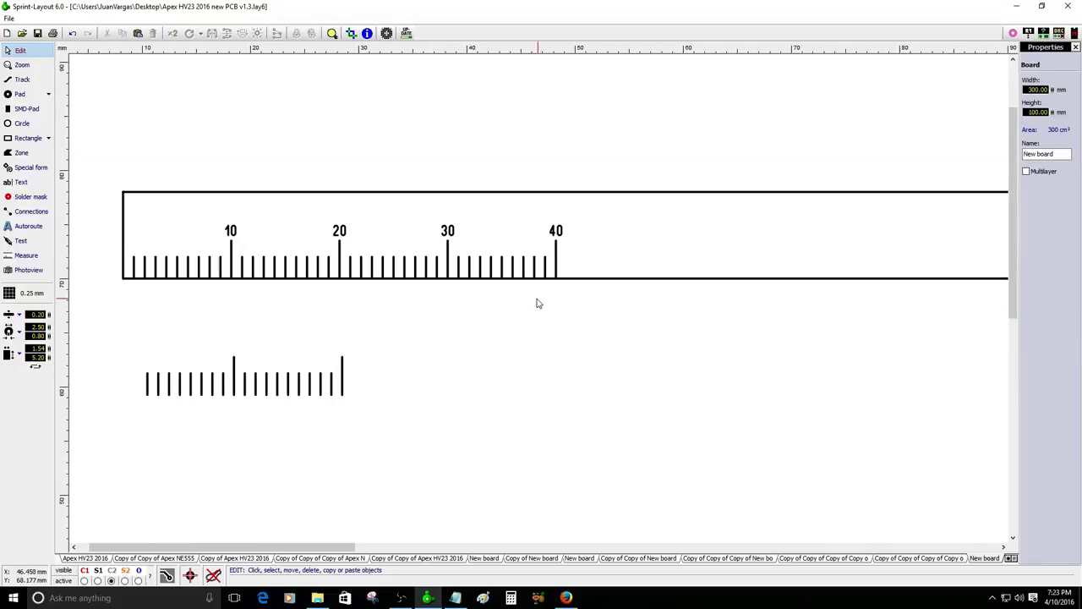
Measure the distance along the baseline from the ruler's left edge to the long 40 mark.
click(24, 256)
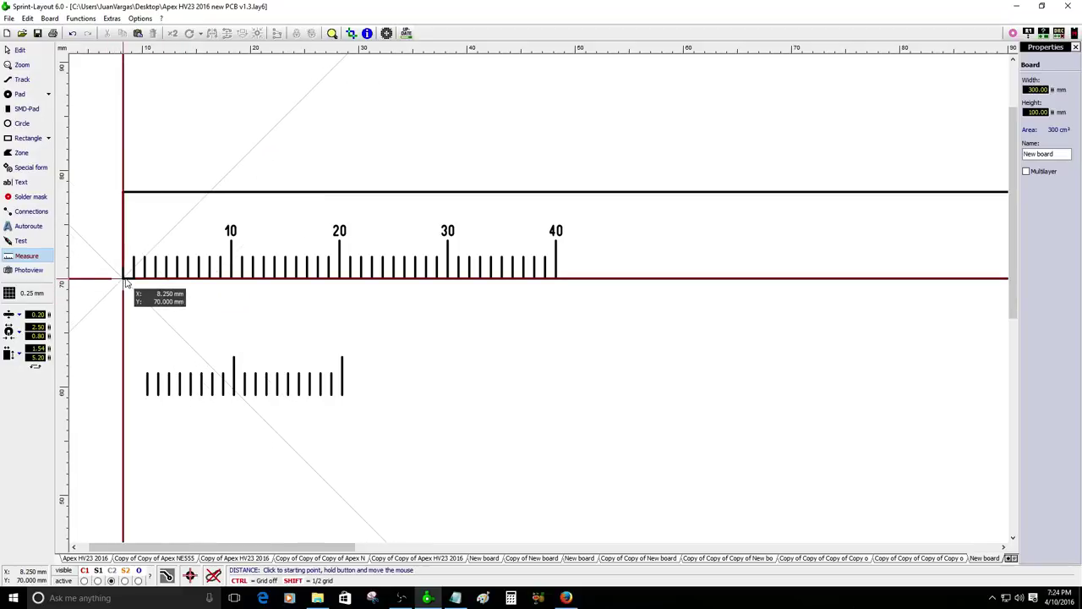
drag(124, 280, 556, 279)
key(Escape)
scroll(259, 195, down, 3)
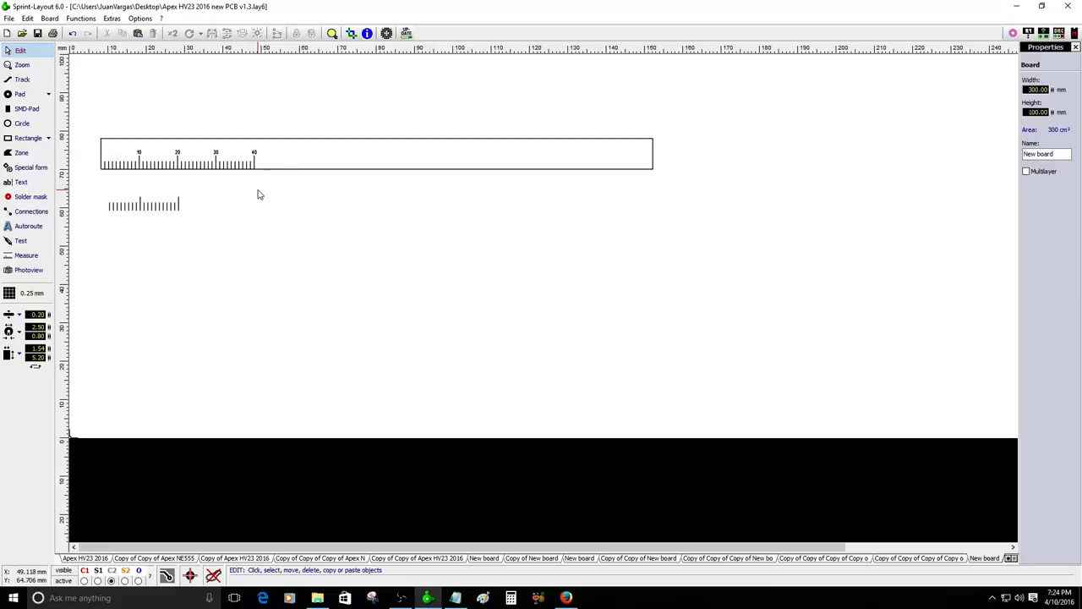
scroll(260, 194, up, 2)
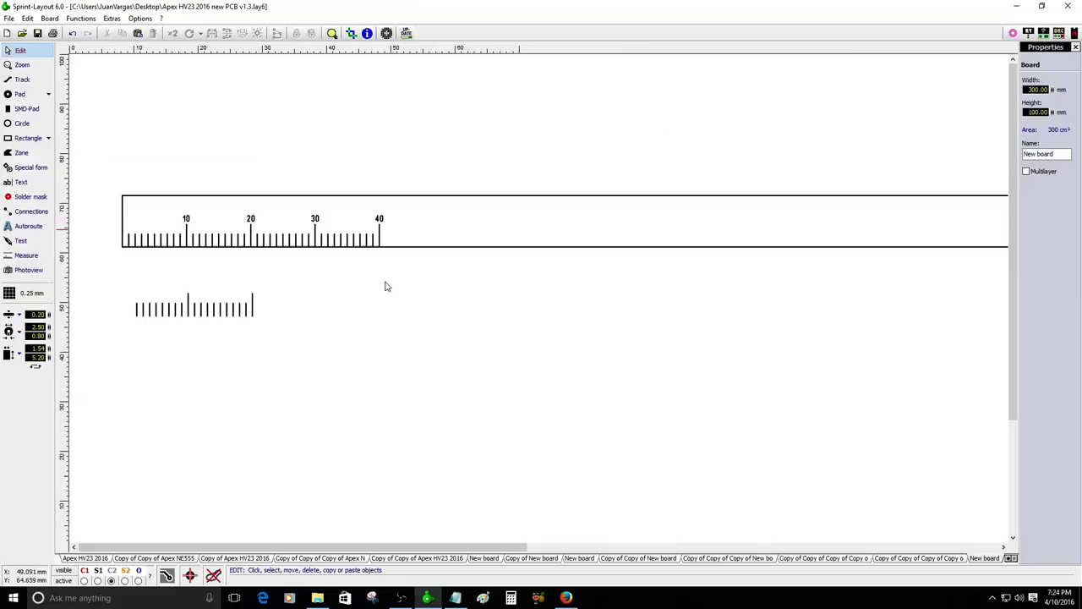
Delete the spare group of unlabelled ticks lying below the ruler.
drag(302, 303, 72, 371)
key(Delete)
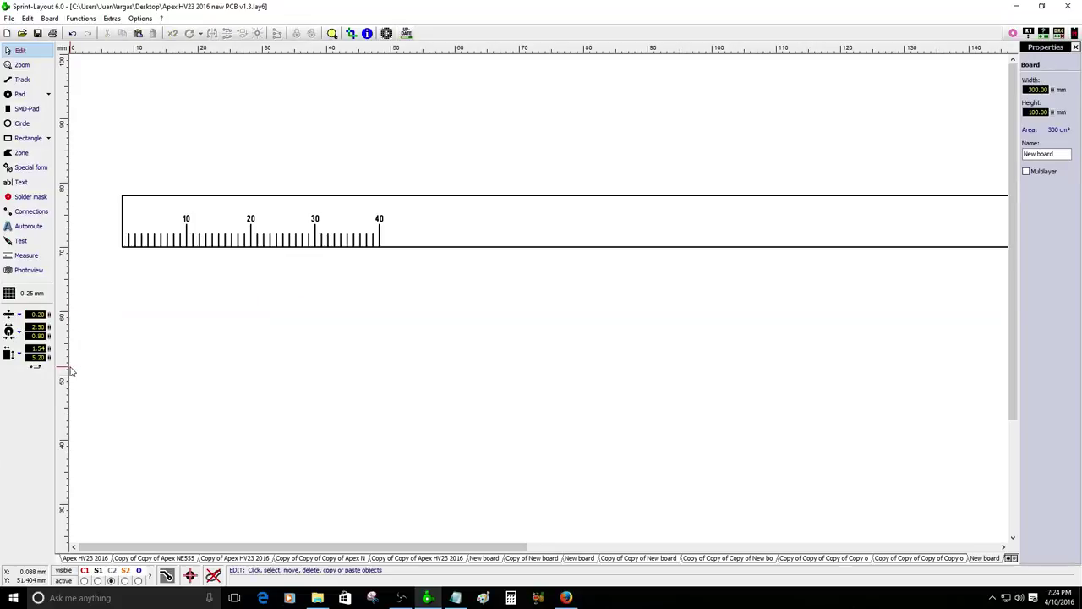
scroll(338, 421, down, 2)
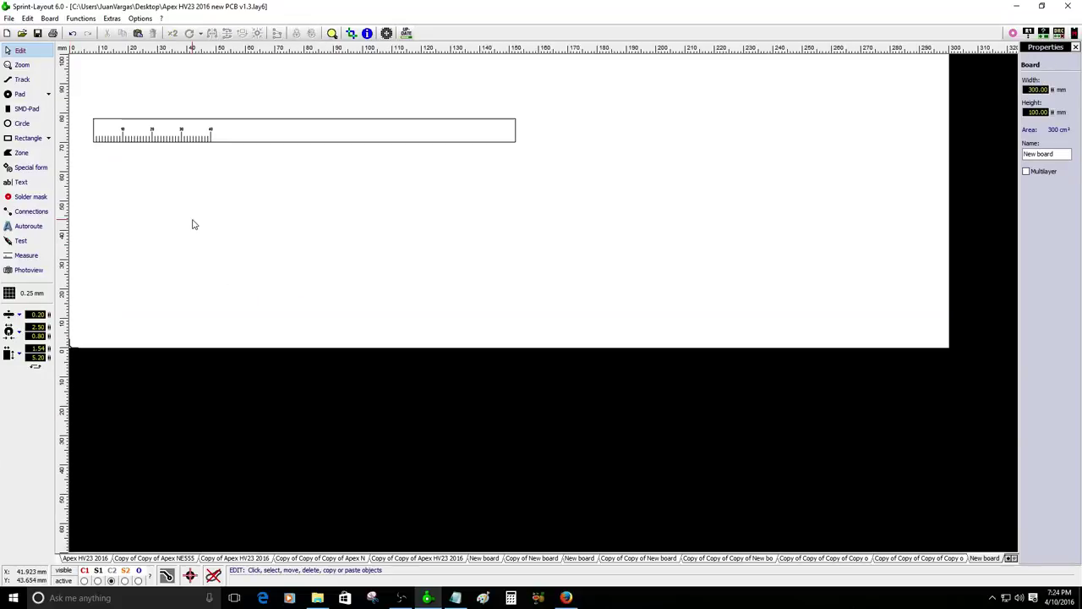
Go to the amplifier board labelled "size: 325 mm x 100 mm" and select its outline track to check the track's properties.
click(926, 558)
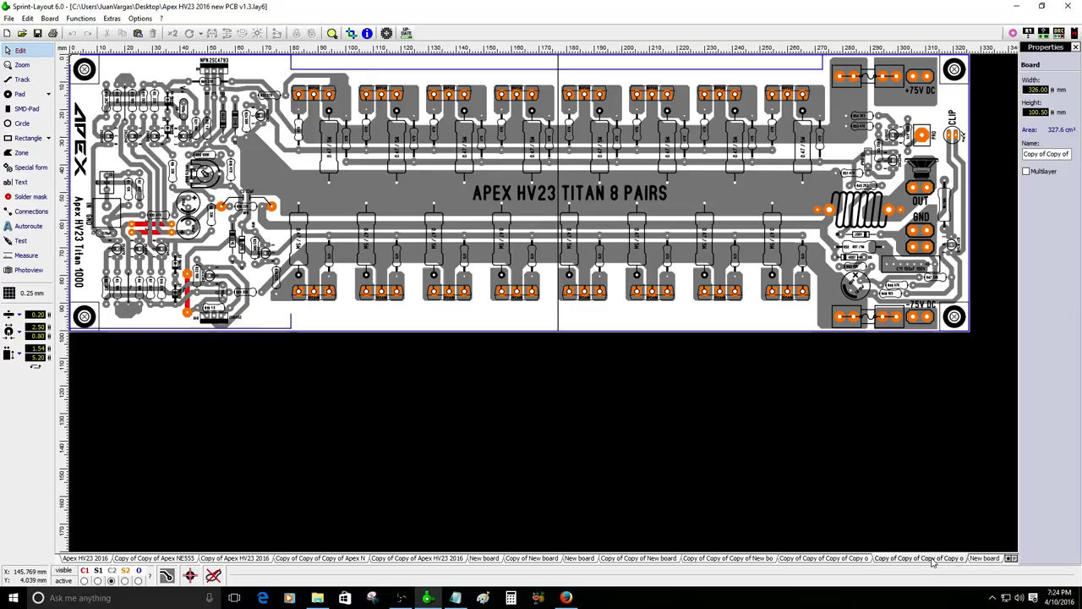
click(862, 559)
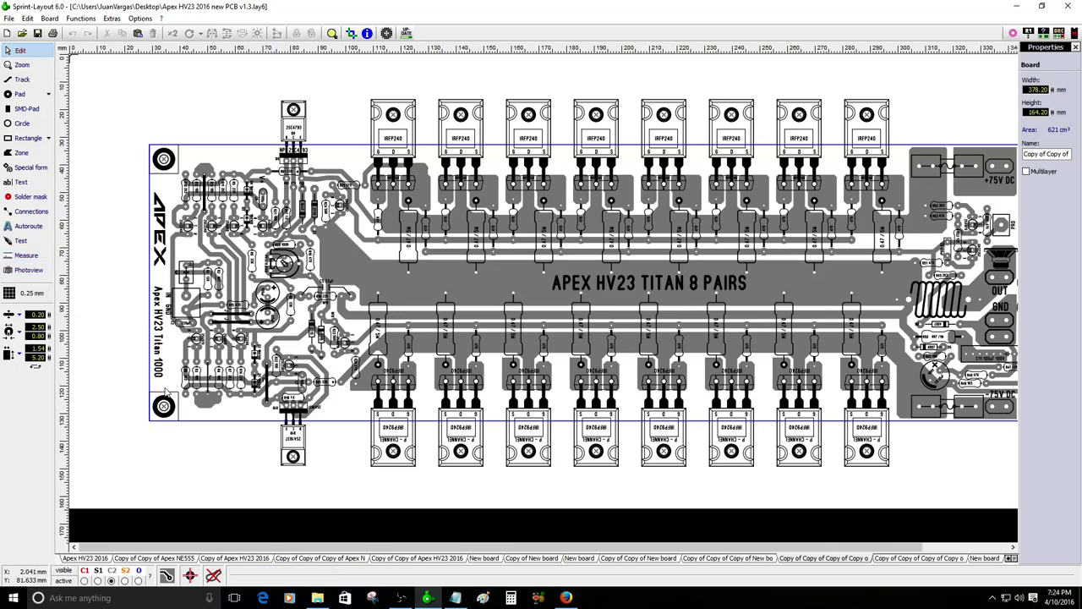
click(755, 559)
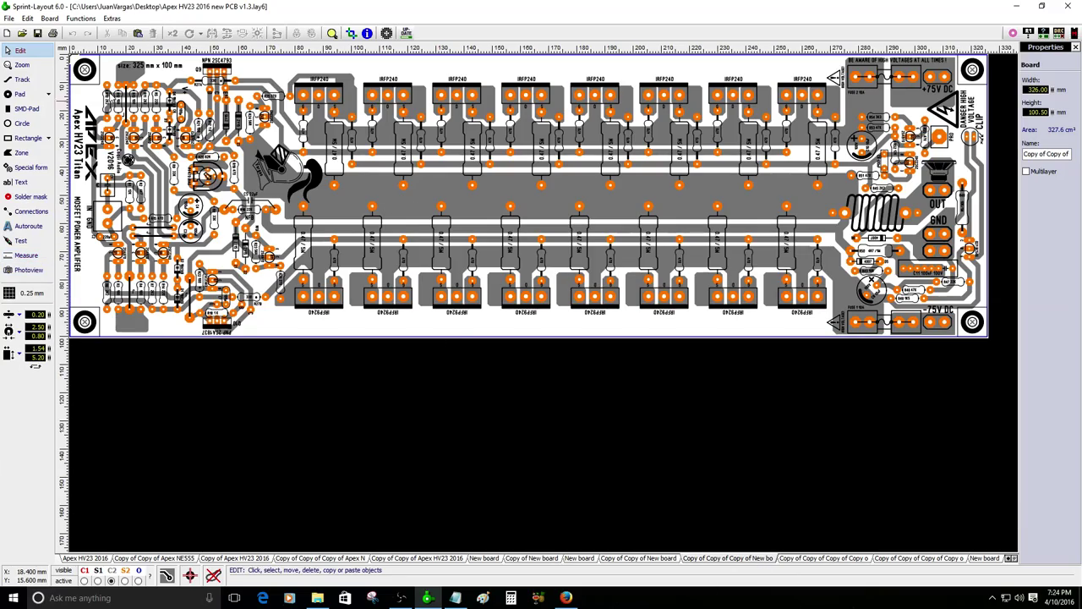
scroll(91, 69, up, 6)
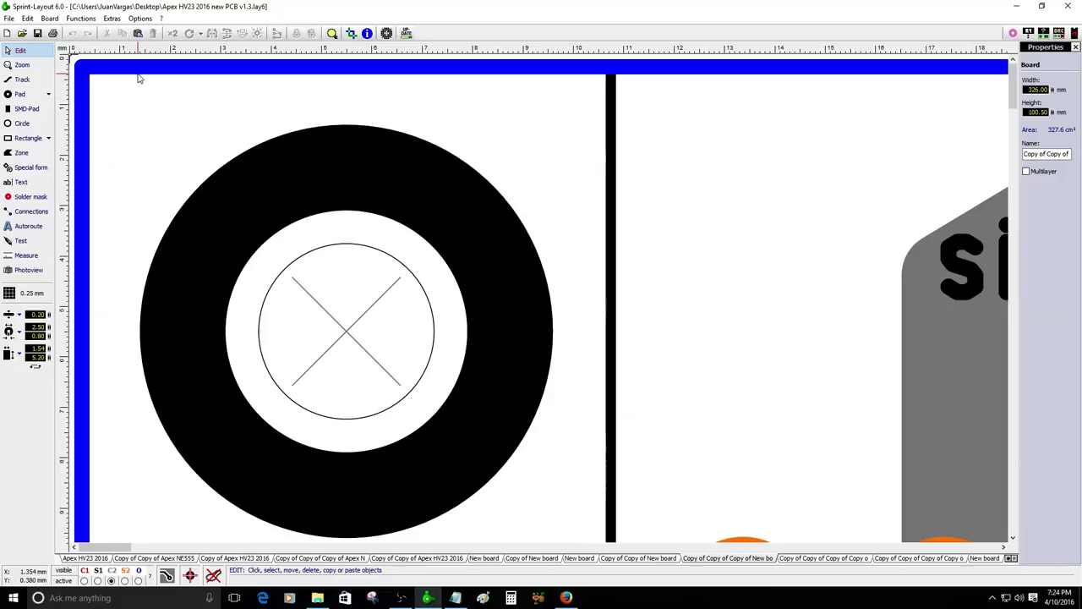
click(102, 70)
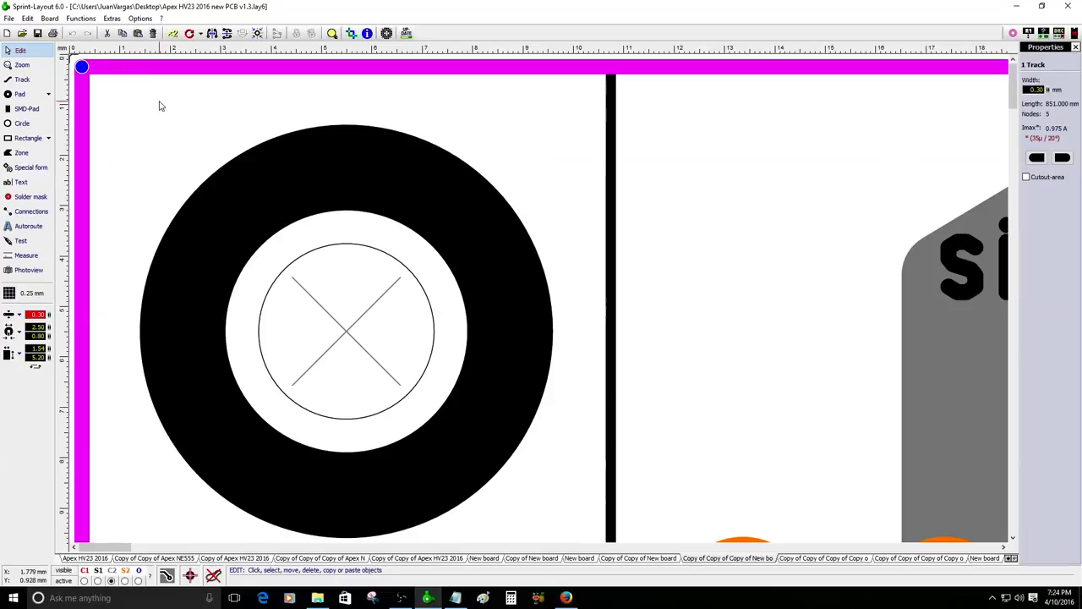
click(9, 292)
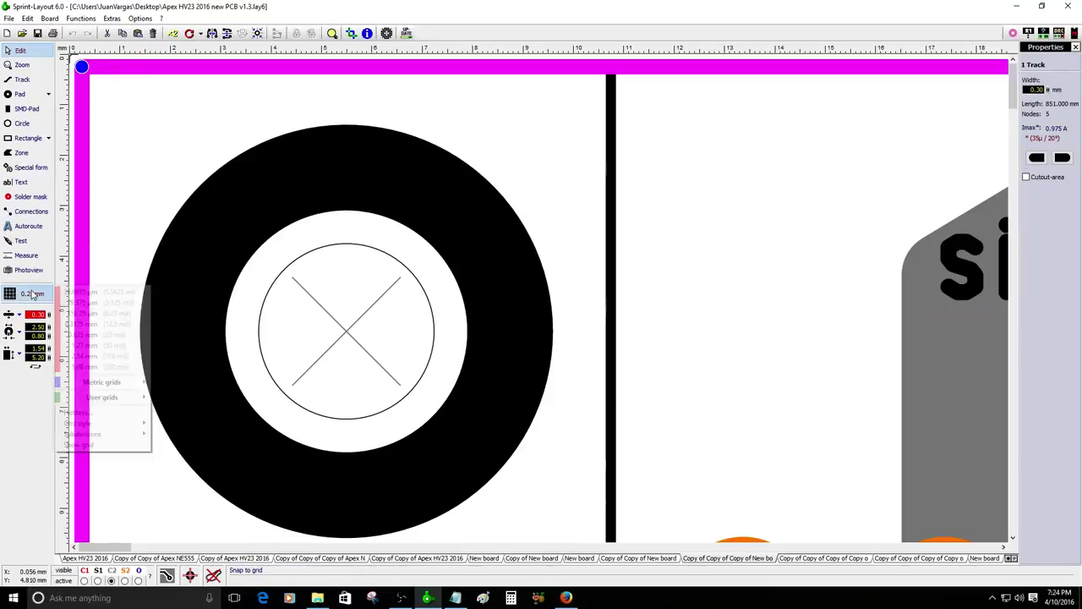
click(68, 277)
Preview the board's upper-left corner and mounting hole in Photoview, then return to Edit mode.
click(33, 268)
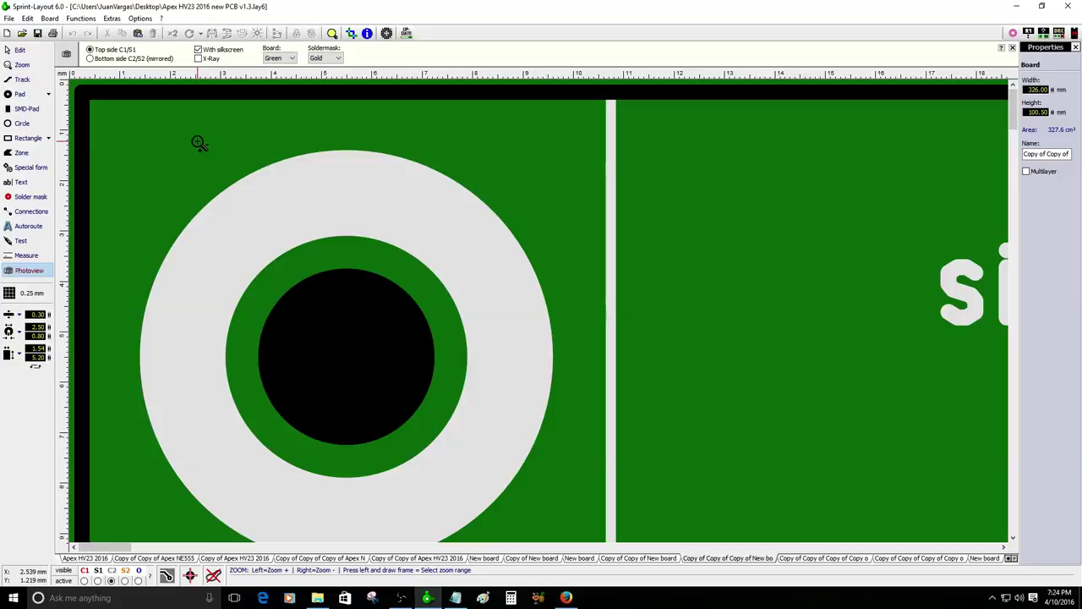
click(114, 103)
right_click(127, 108)
right_click(121, 140)
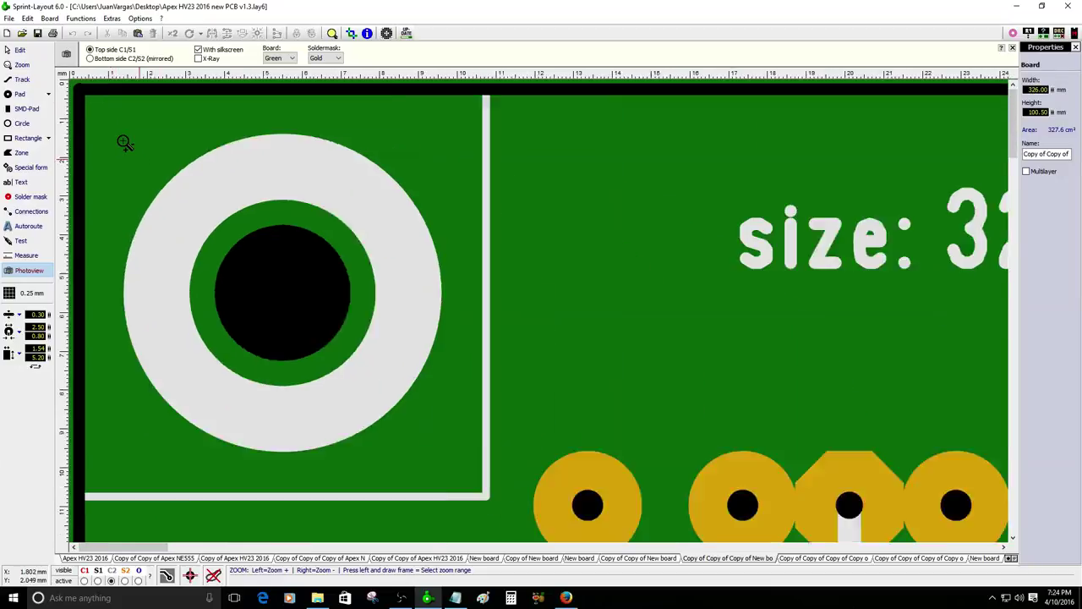
right_click(121, 150)
click(121, 150)
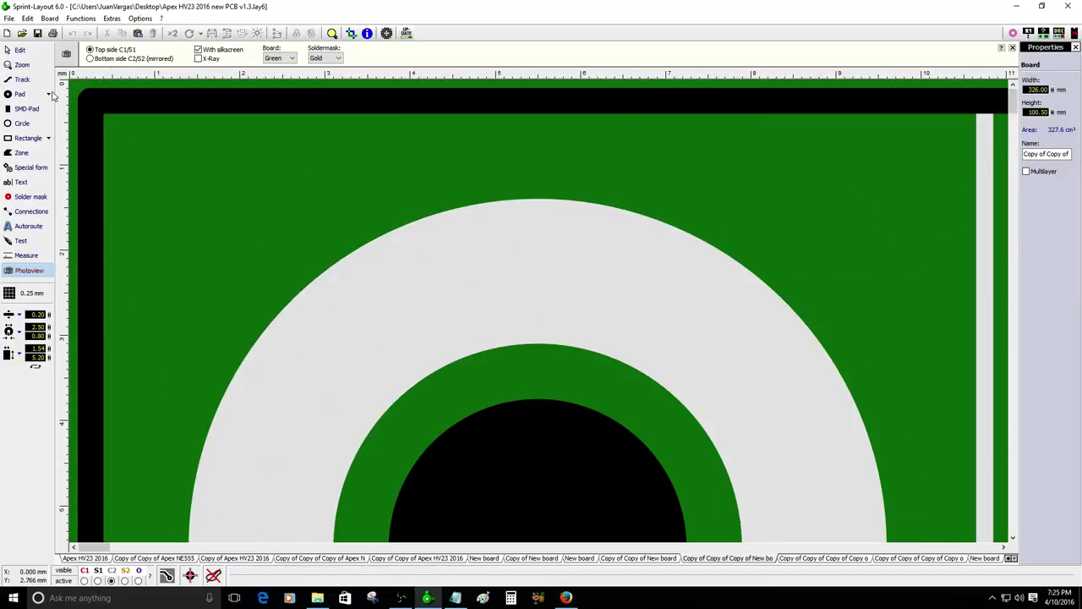
click(19, 50)
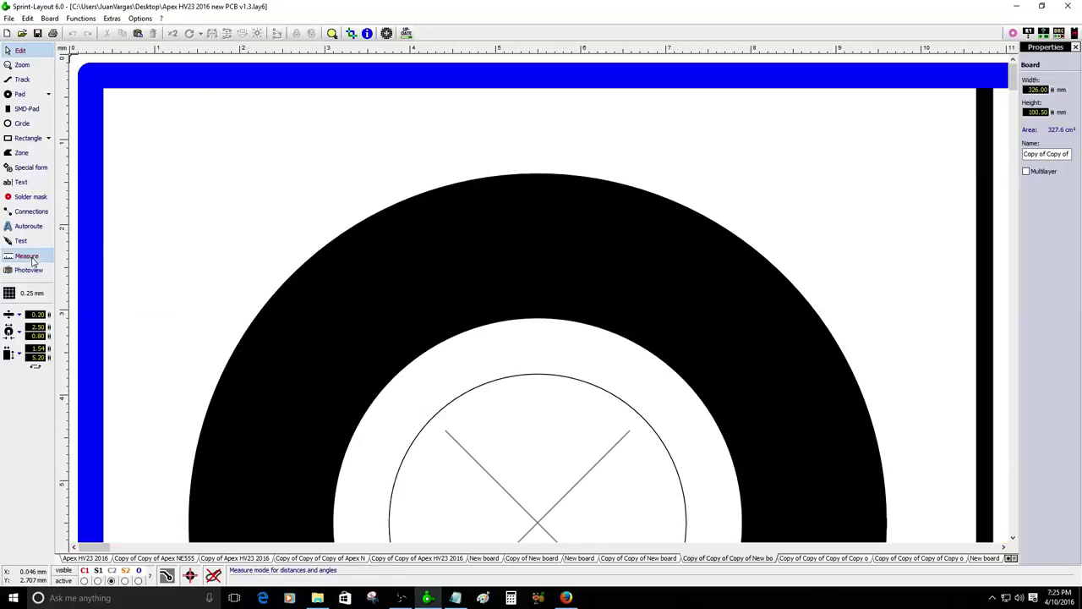
Measure the board's width along its upper outline and compare it with the printed size label.
click(33, 256)
scroll(97, 89, down, 3)
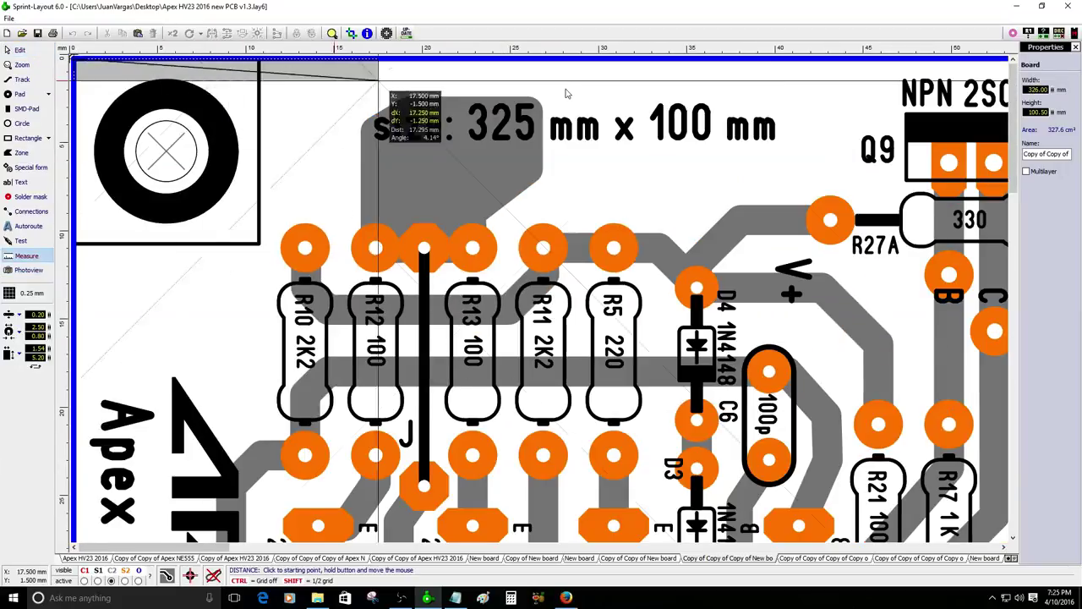
drag(567, 93, 1006, 66)
scroll(1004, 77, up, 1)
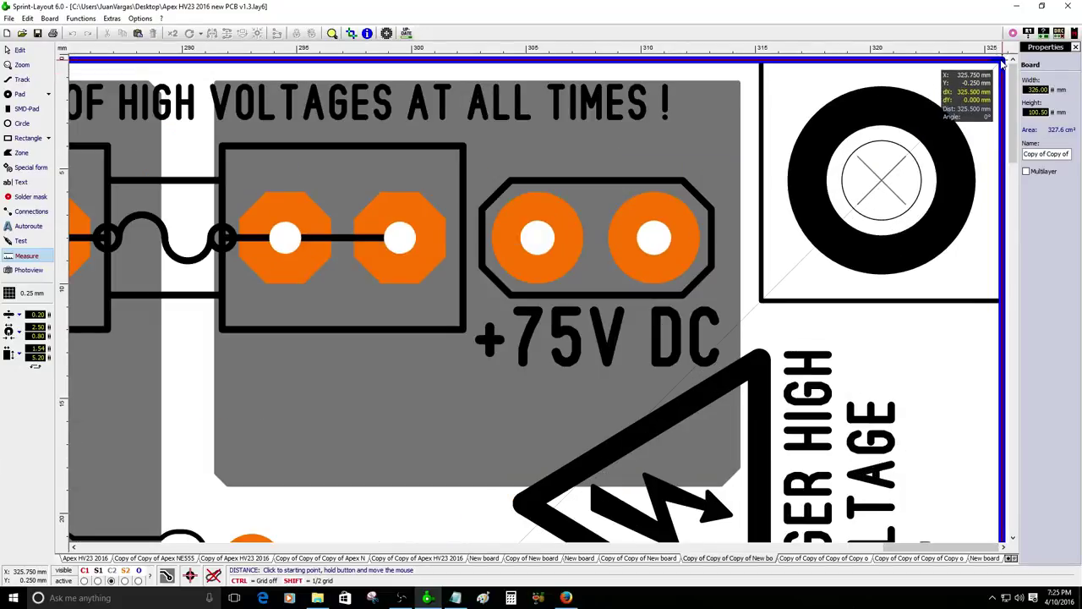
drag(996, 72, 956, 92)
key(Escape)
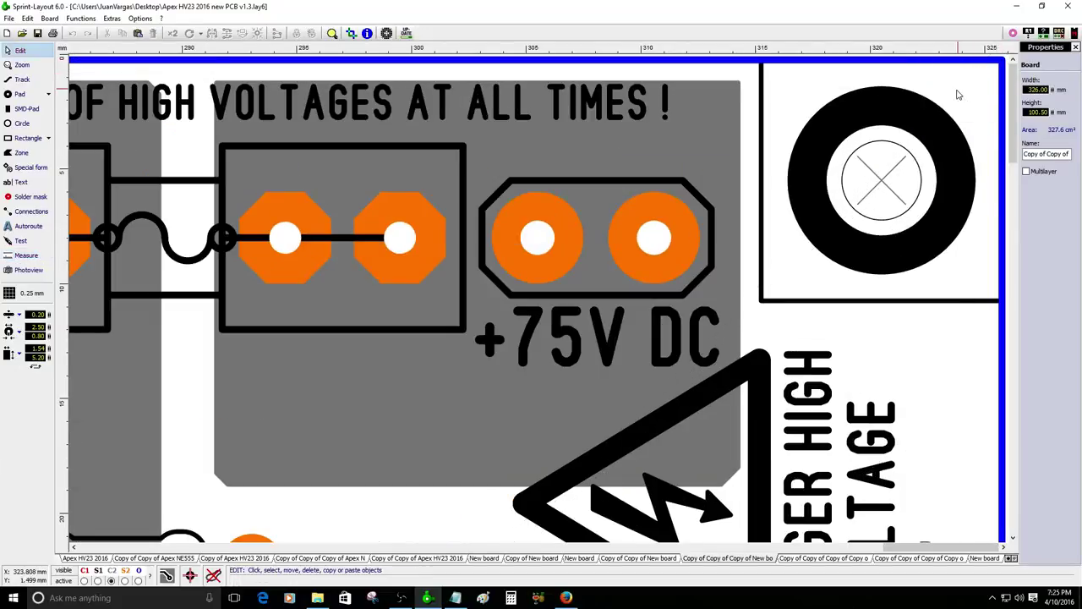
scroll(545, 126, down, 5)
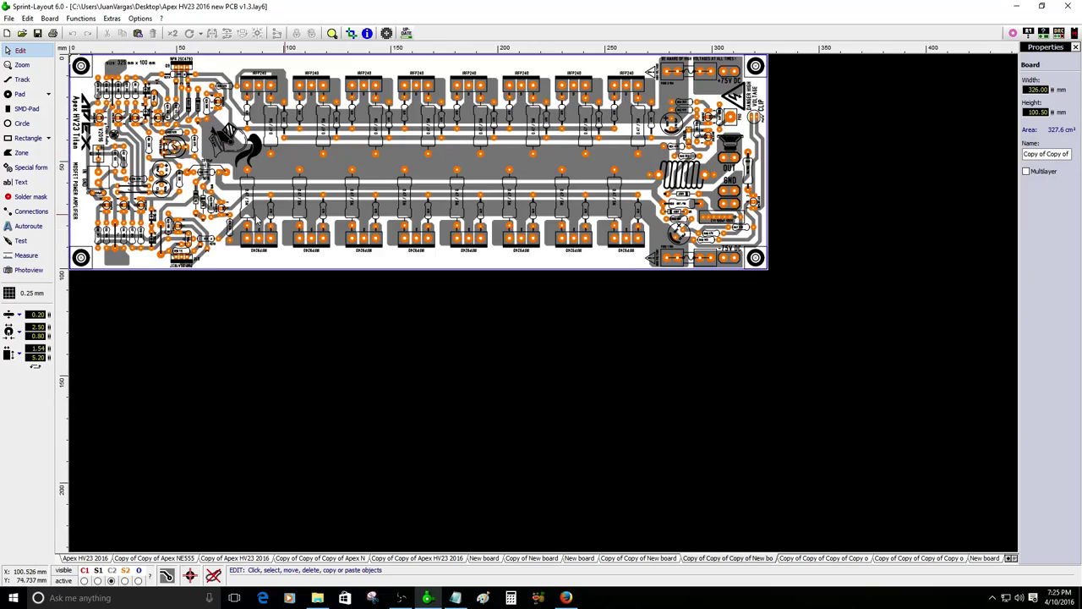
scroll(107, 289, up, 2)
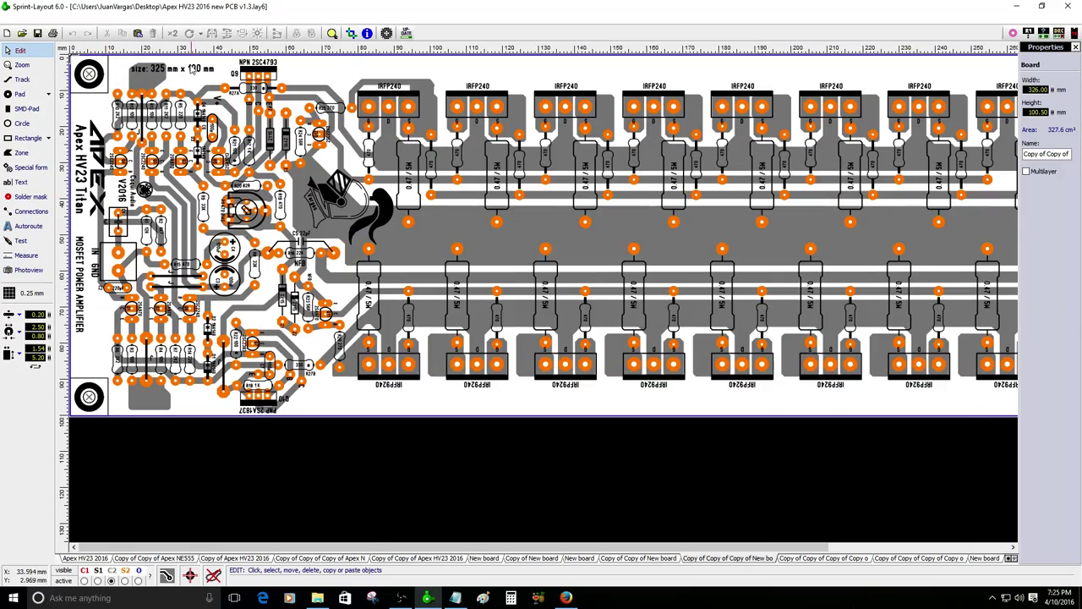
scroll(149, 70, up, 4)
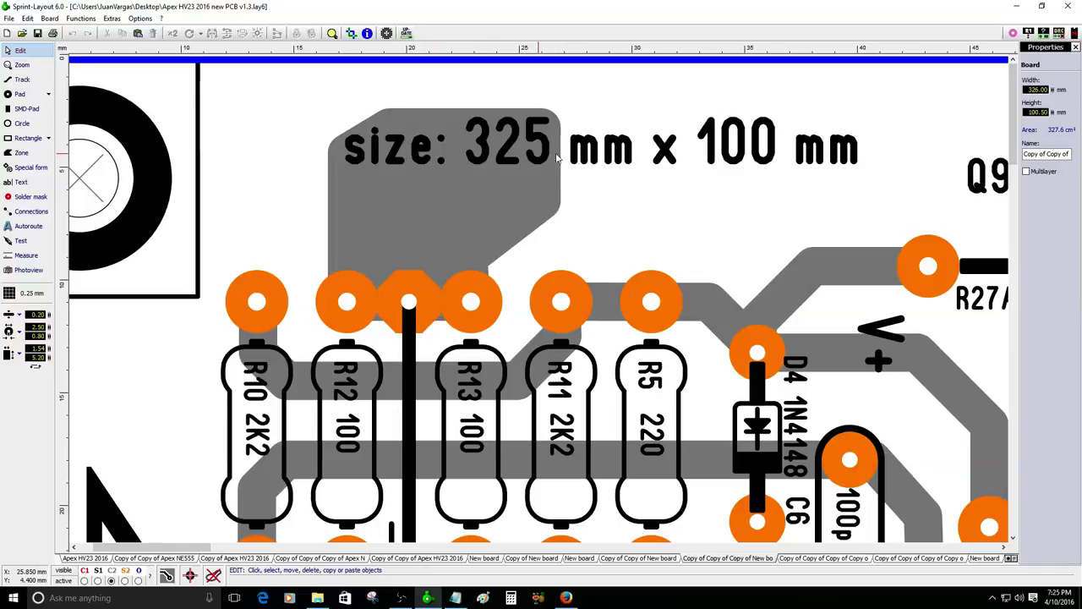
scroll(74, 131, down, 3)
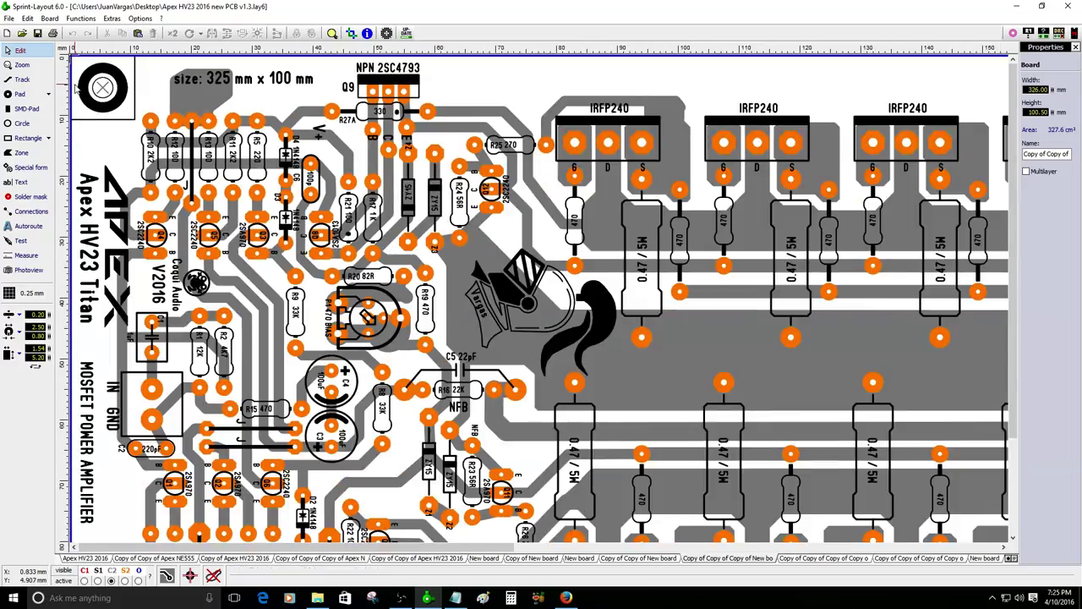
Measure the board's height along its left outline.
scroll(74, 131, up, 2)
click(26, 255)
scroll(169, 108, up, 3)
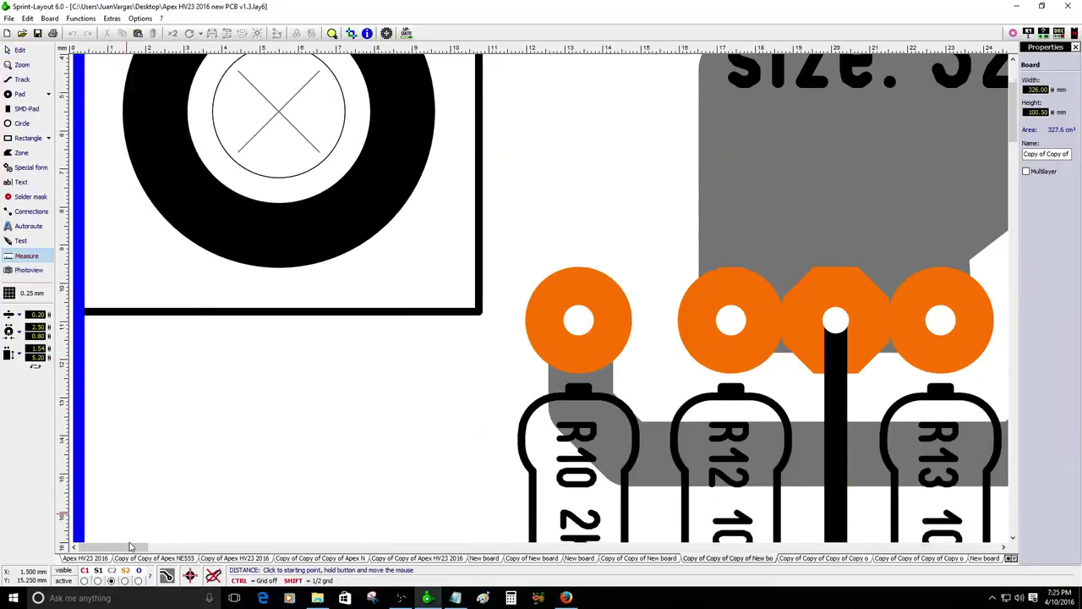
drag(131, 545, 597, 346)
key(Escape)
scroll(186, 483, down, 5)
scroll(186, 483, down, 3)
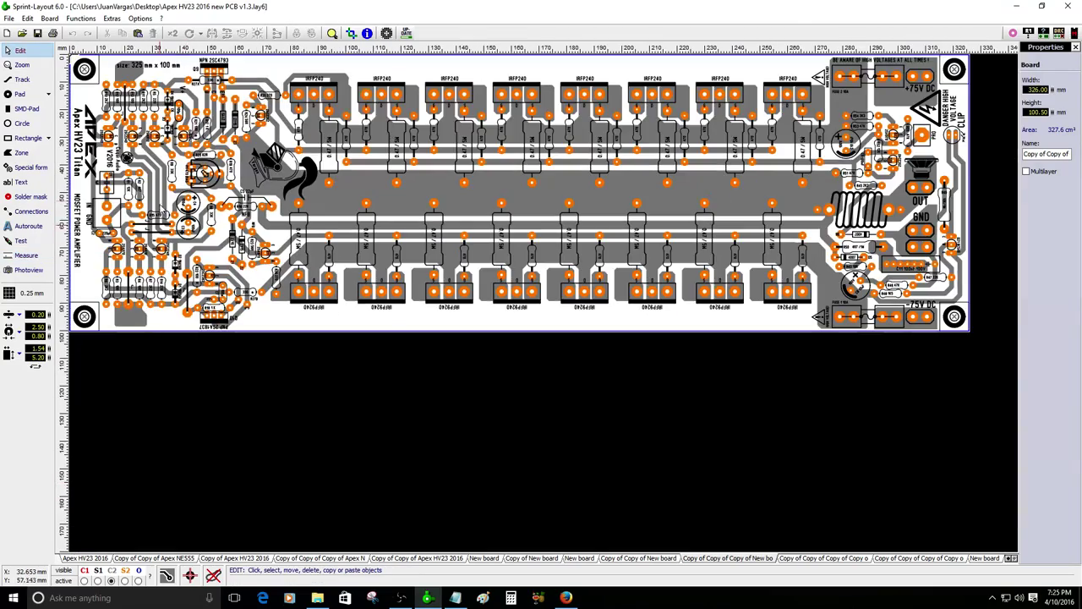
scroll(186, 482, up, 3)
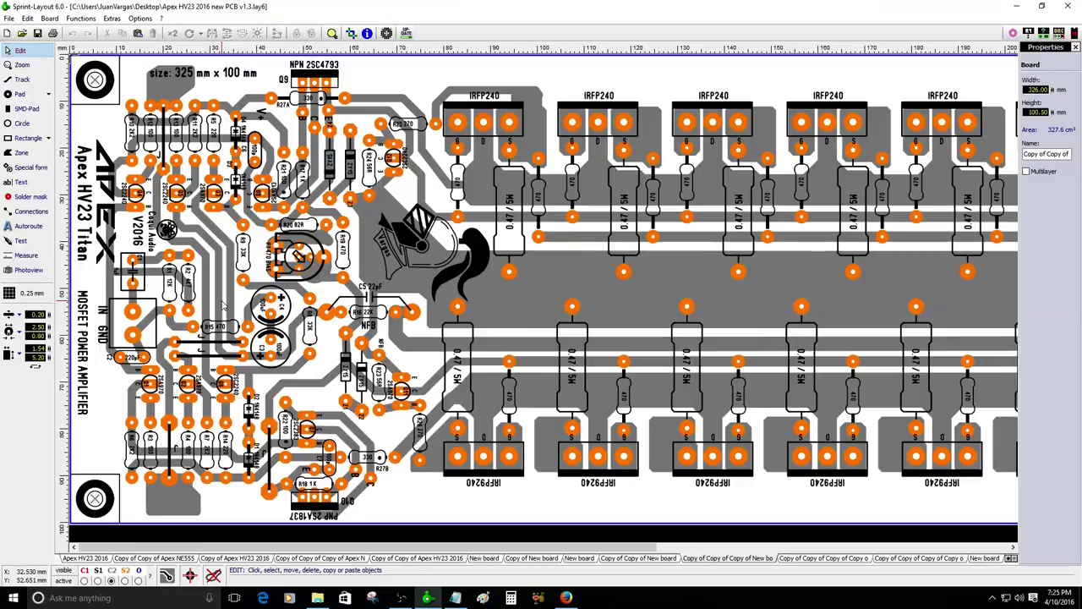
Minimize the open windows and open the Apex HV23 Titan project from the desktop in a maximized ZofzPCB window.
click(1018, 6)
click(1017, 7)
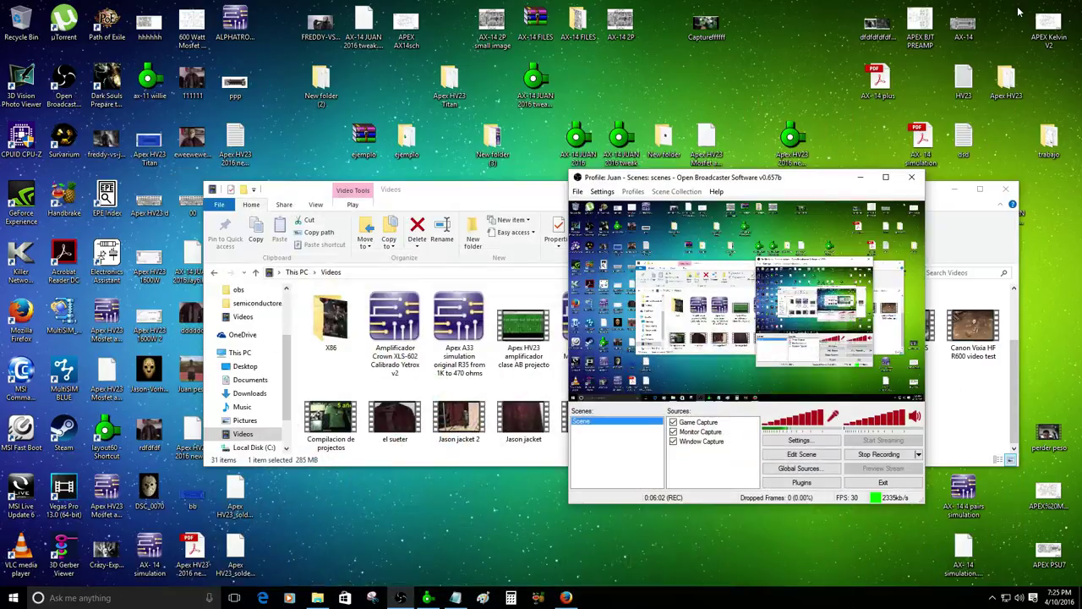
click(953, 190)
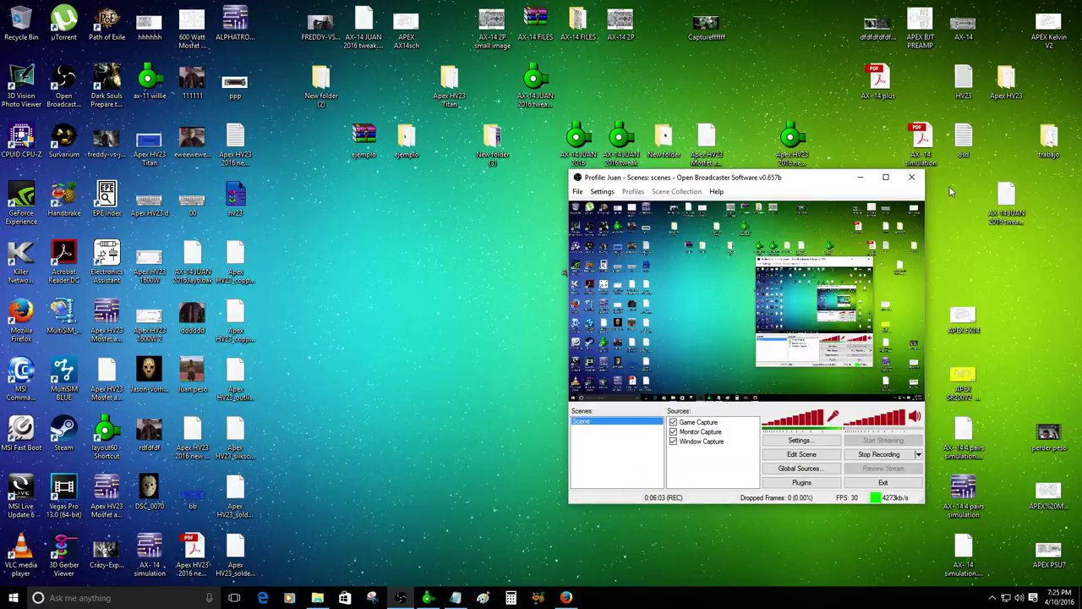
click(861, 177)
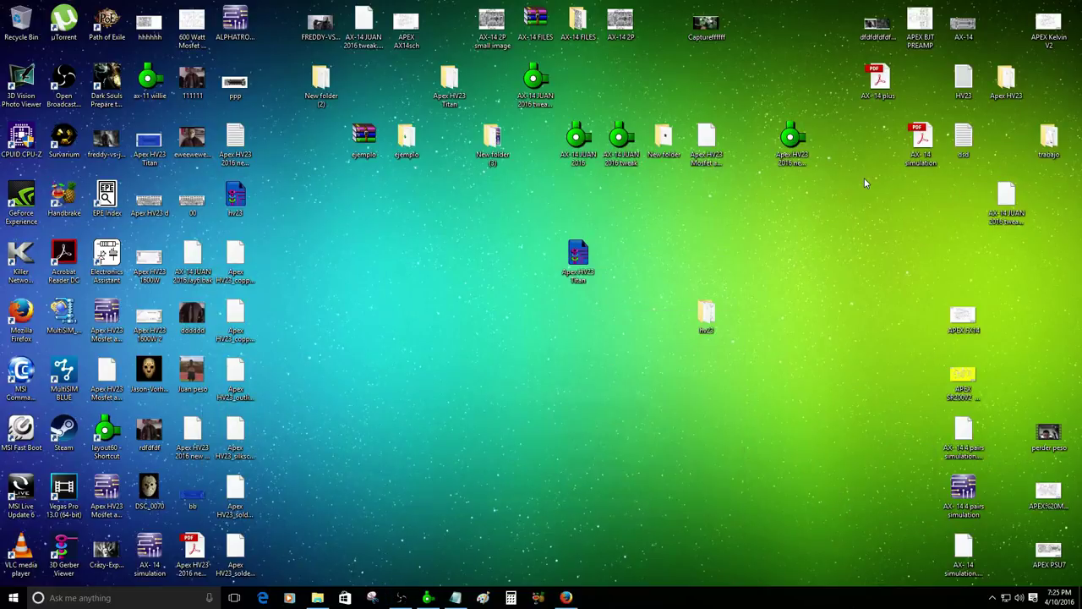
double_click(581, 269)
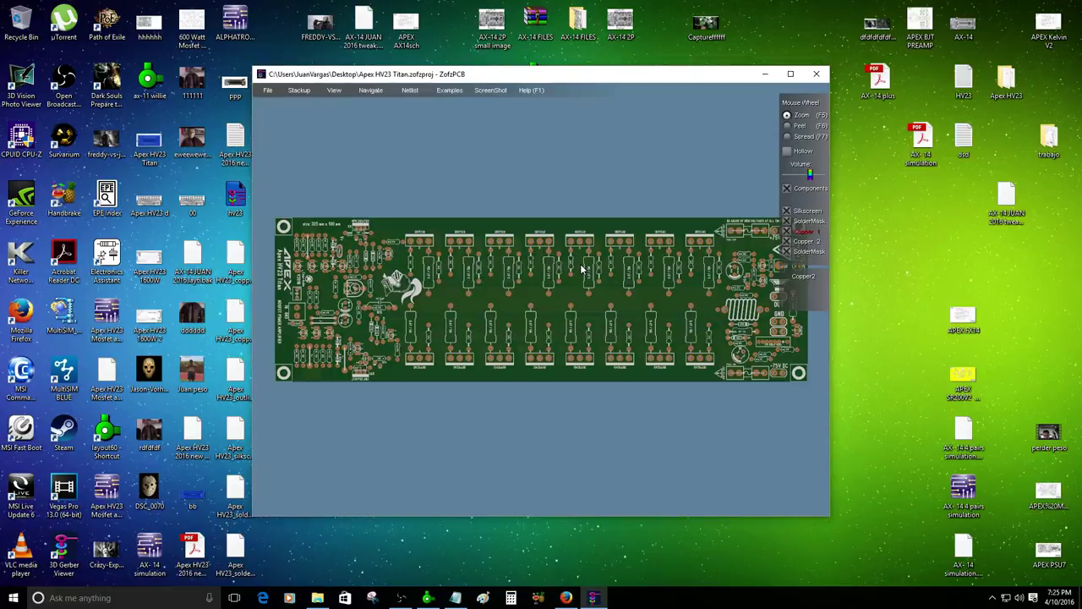
click(791, 74)
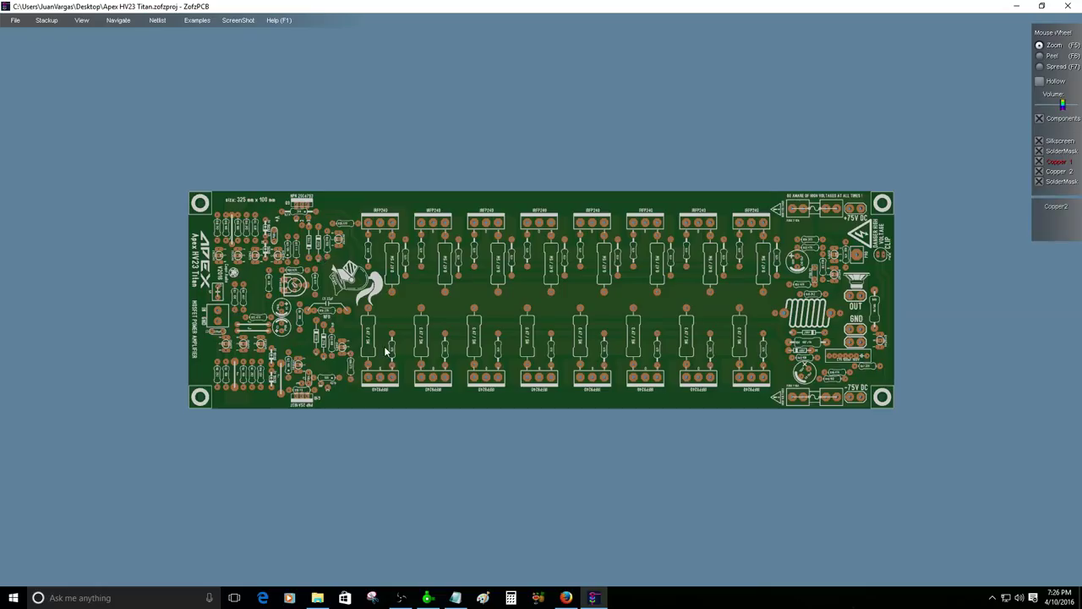
Examine the component side and the copper side of the 3D board model.
scroll(385, 345, up, 2)
drag(385, 345, 164, 283)
right_drag(163, 283, 403, 308)
scroll(402, 303, up, 3)
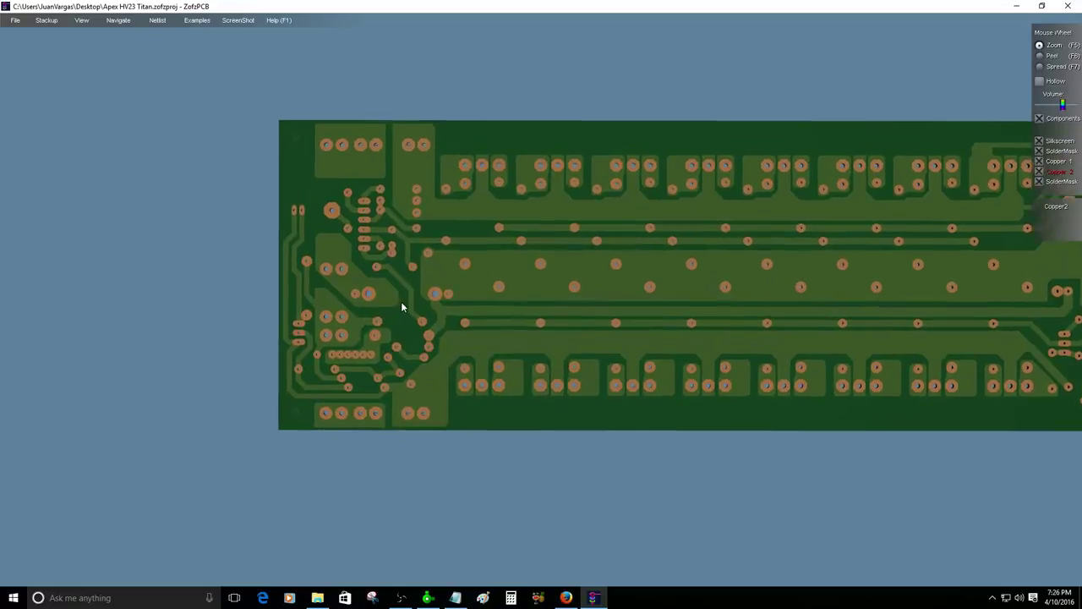
mouse_move(349, 307)
mouse_down()
mouse_move(501, 336)
mouse_move(781, 335)
mouse_move(718, 256)
mouse_move(734, 253)
mouse_move(341, 317)
mouse_up()
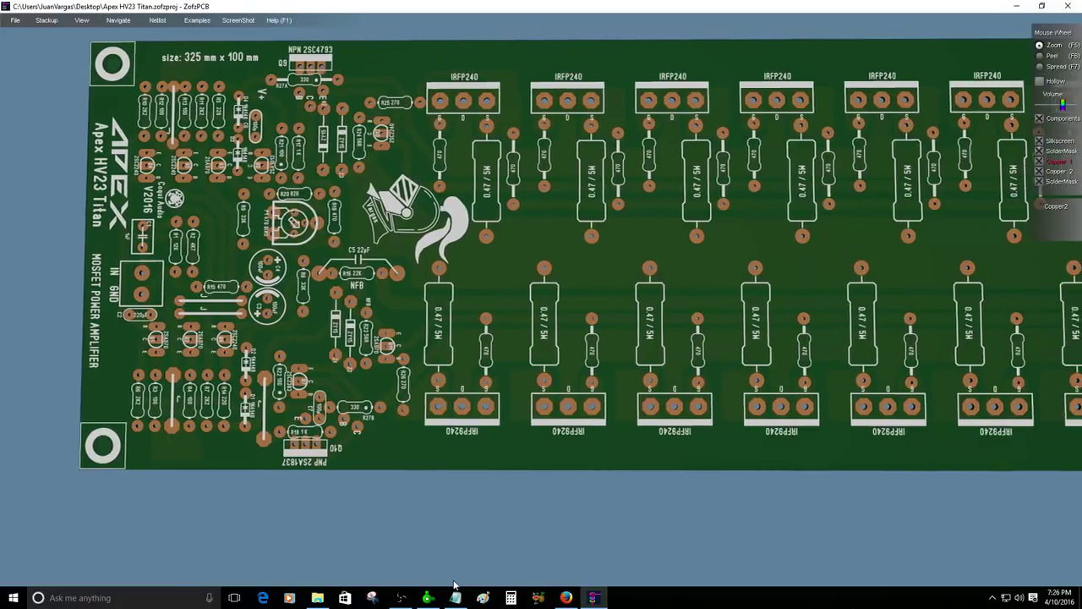
Switch back to the ruler board in Sprint-Layout and select the short ticks before the 10 mark.
key(alt+Tab)
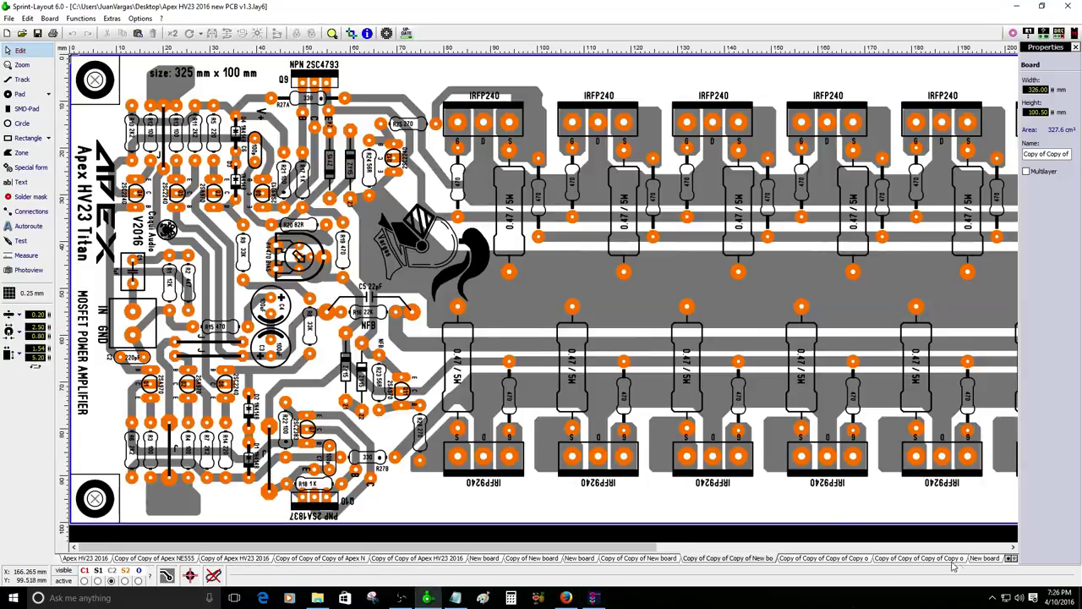
click(985, 558)
scroll(213, 90, up, 3)
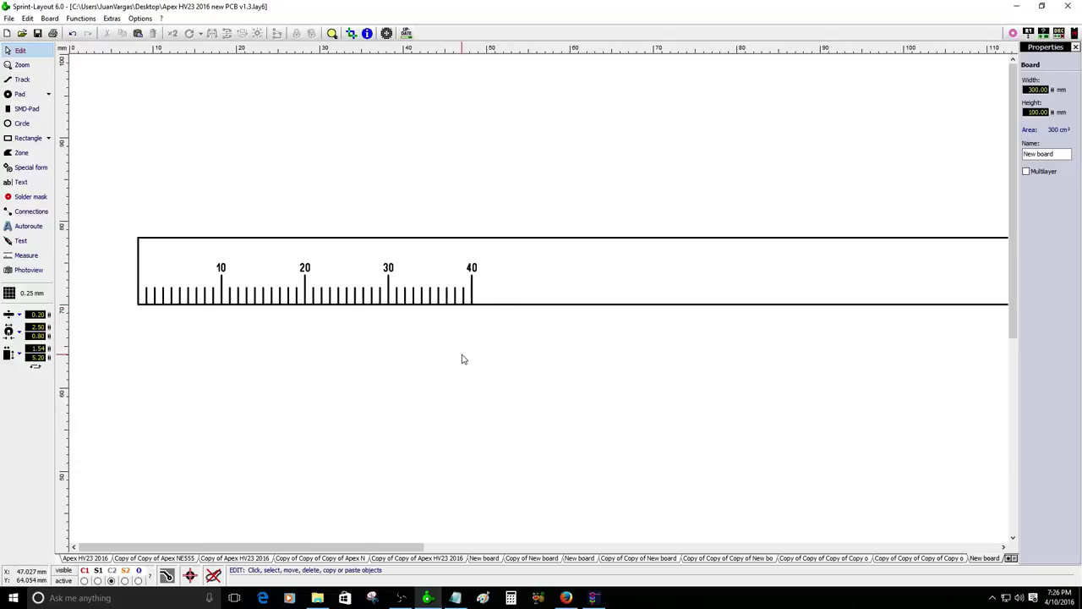
scroll(369, 290, down, 1)
scroll(540, 302, up, 3)
scroll(541, 303, down, 1)
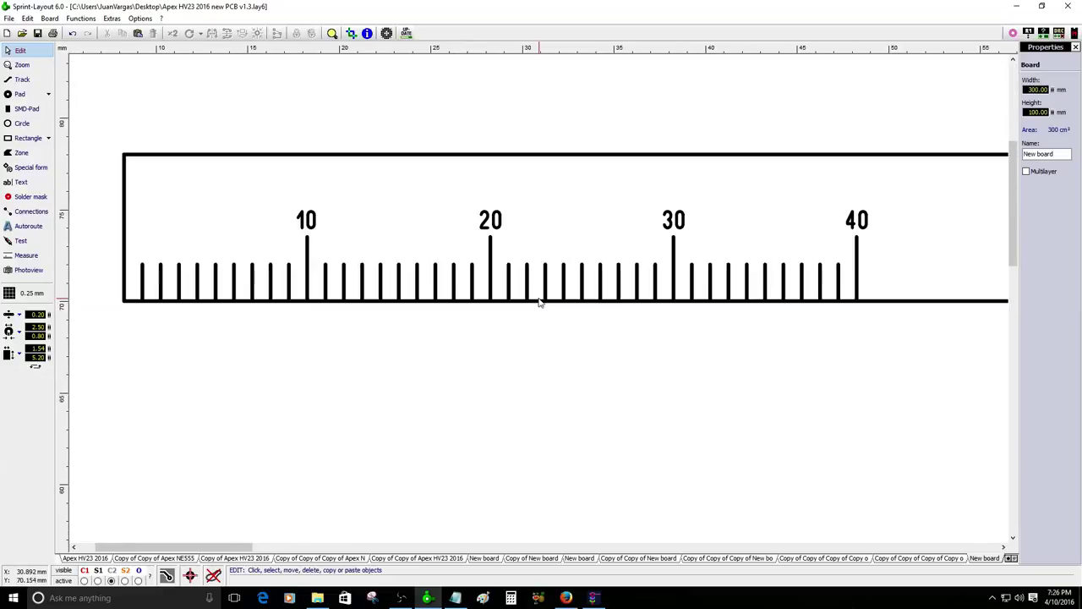
scroll(524, 309, up, 2)
click(348, 333)
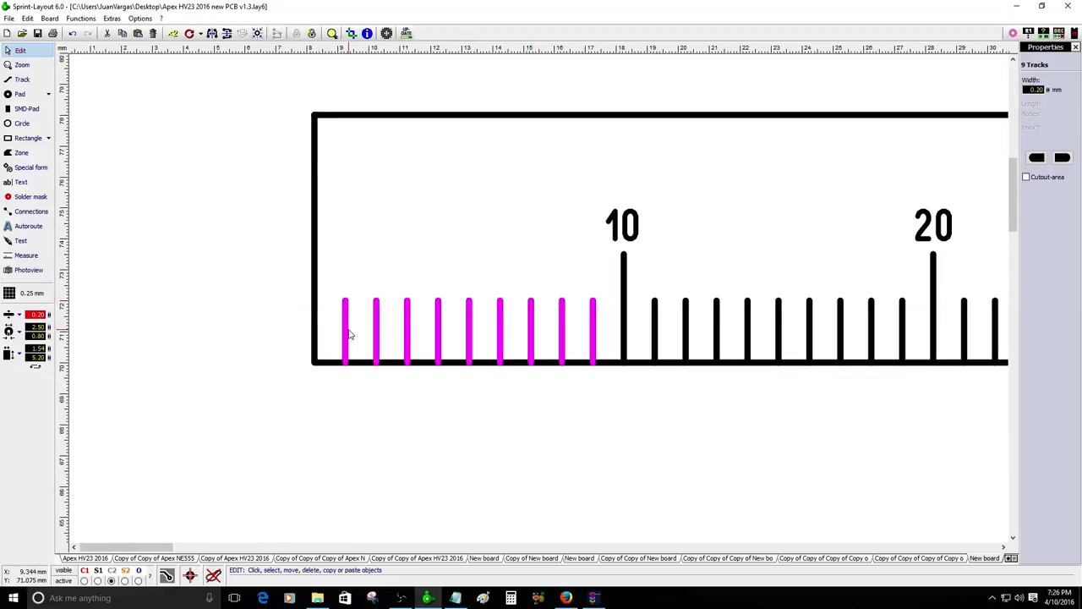
Draw a vertical track 1.75 mm long down from the ruler's upper outline, about 1 mm in from its left side.
click(22, 79)
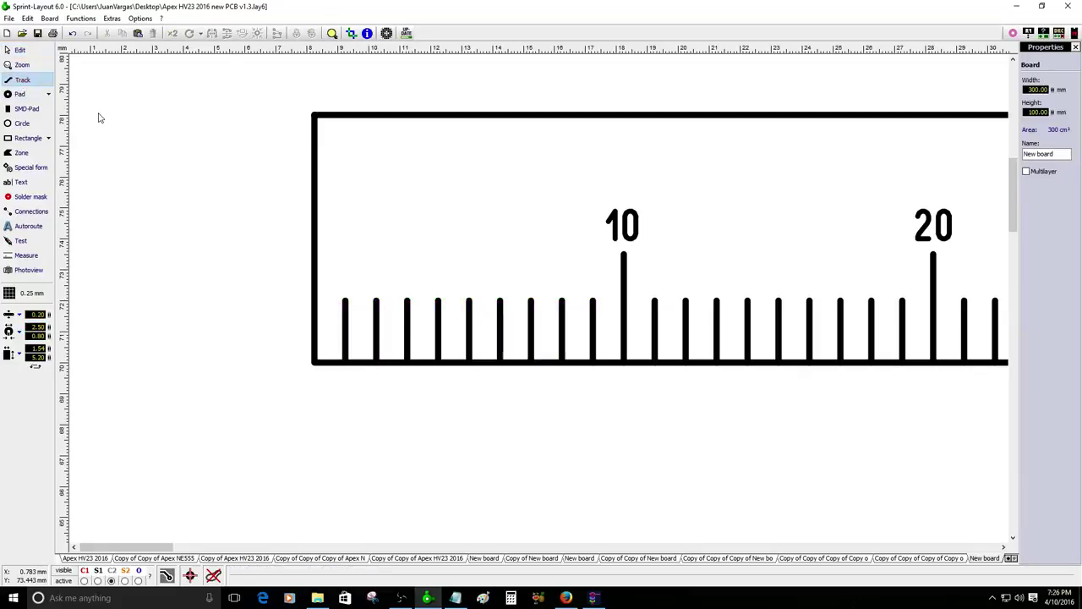
scroll(369, 162, up, 2)
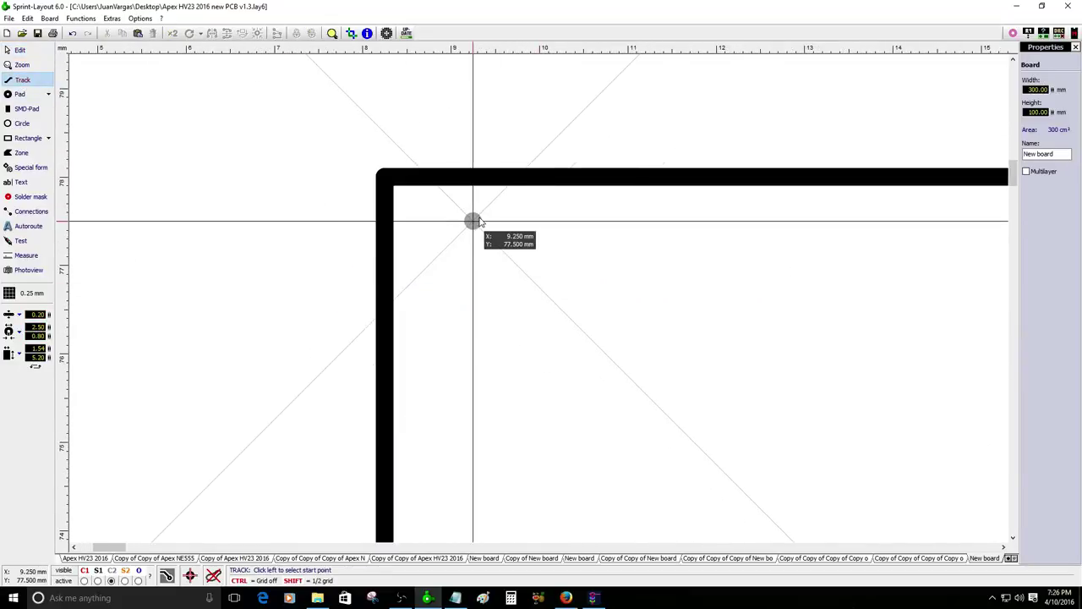
click(473, 177)
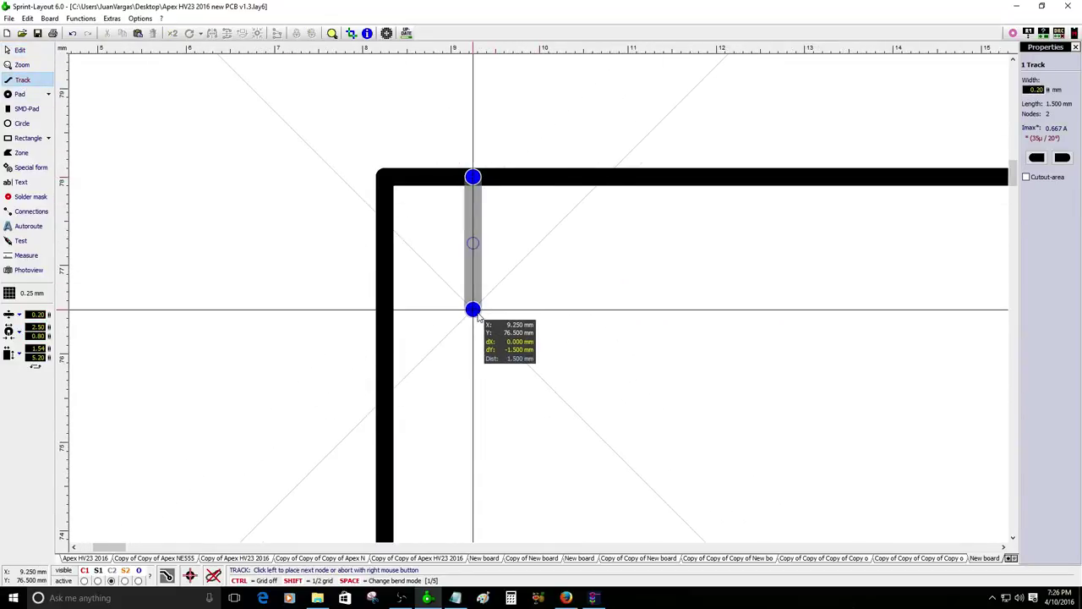
click(473, 331)
right_click(473, 332)
click(467, 283)
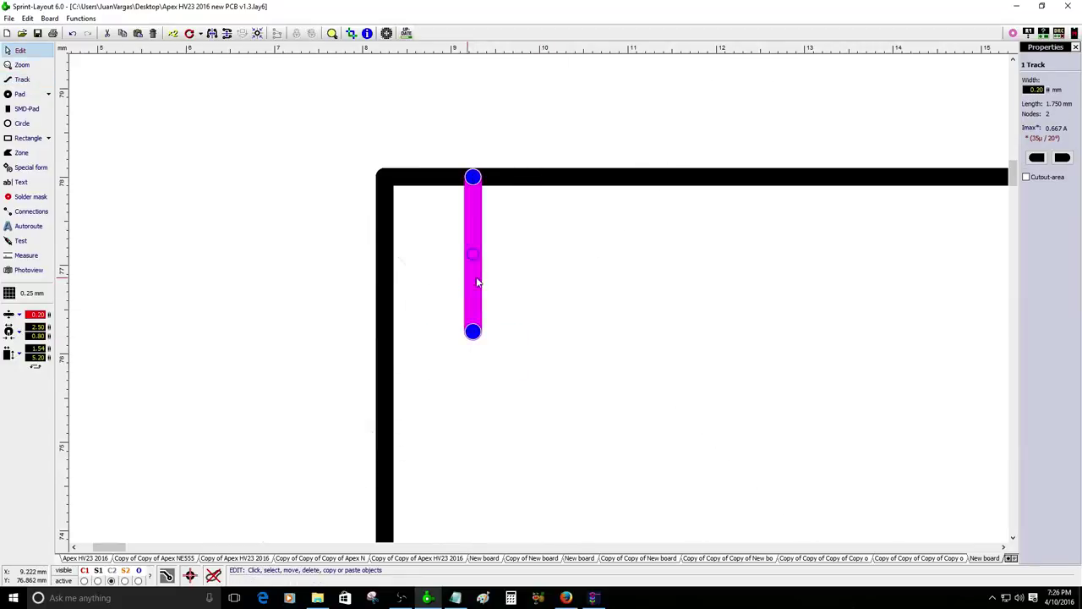
scroll(482, 297, down, 2)
scroll(538, 302, up, 2)
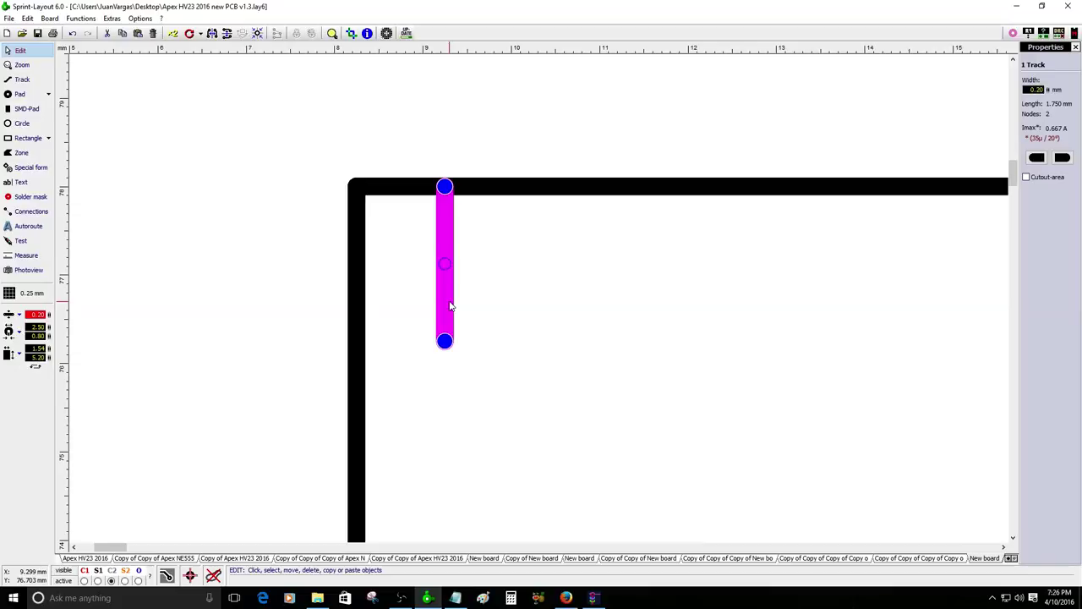
scroll(461, 313, down, 1)
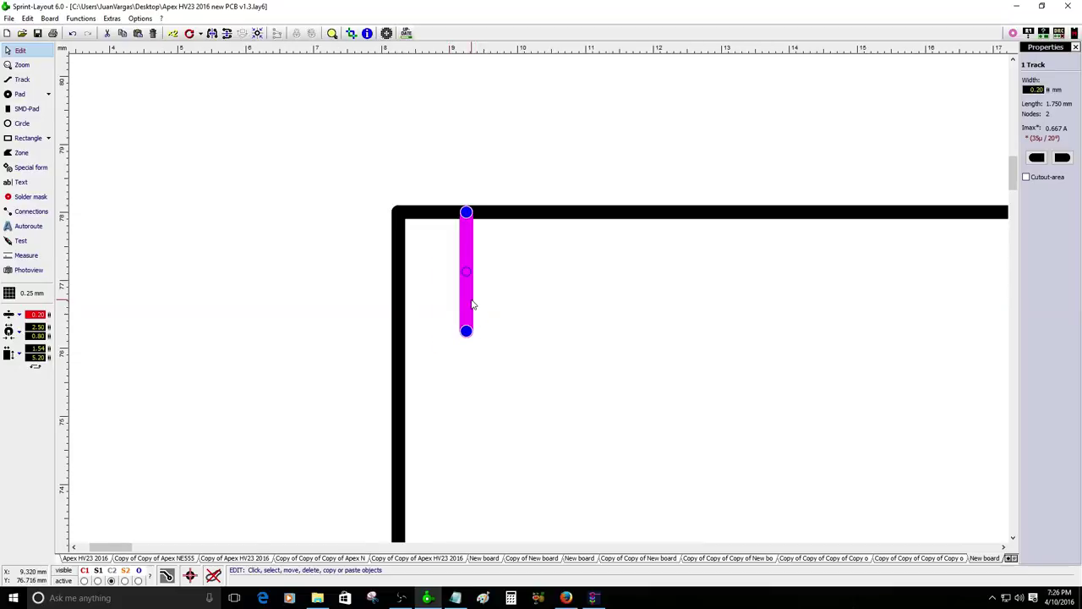
Move the new short track straight down to just below the ruler's lower outline.
drag(468, 307, 468, 459)
click(478, 386)
click(470, 386)
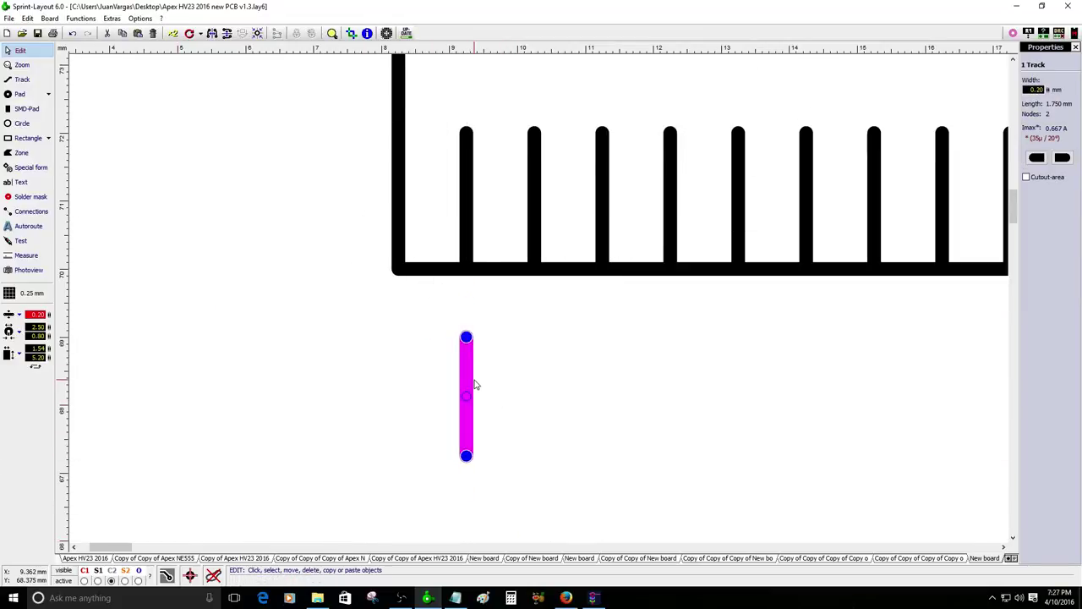
right_click(472, 384)
mouse_move(523, 311)
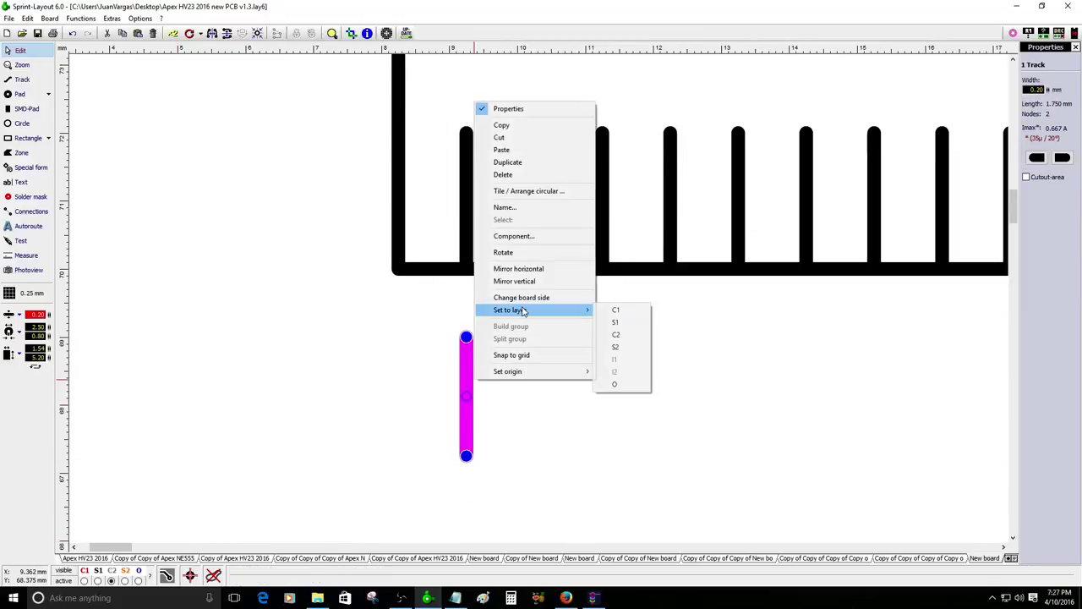
click(618, 325)
click(525, 352)
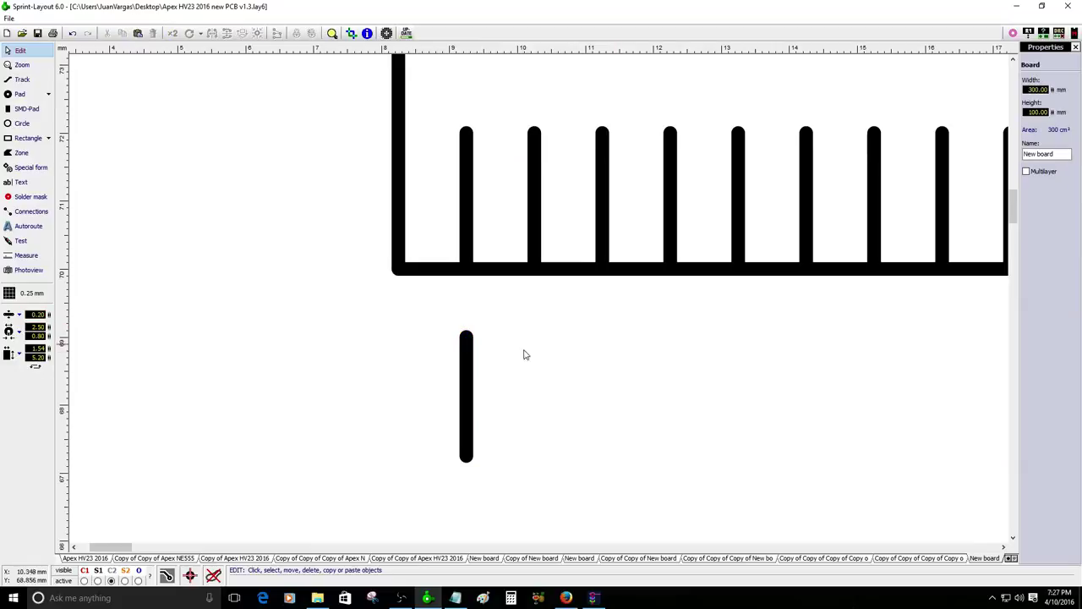
Tile the short track into a horizontal row of 9 with a distance of 1.00 mm.
click(460, 380)
right_click(460, 380)
click(512, 192)
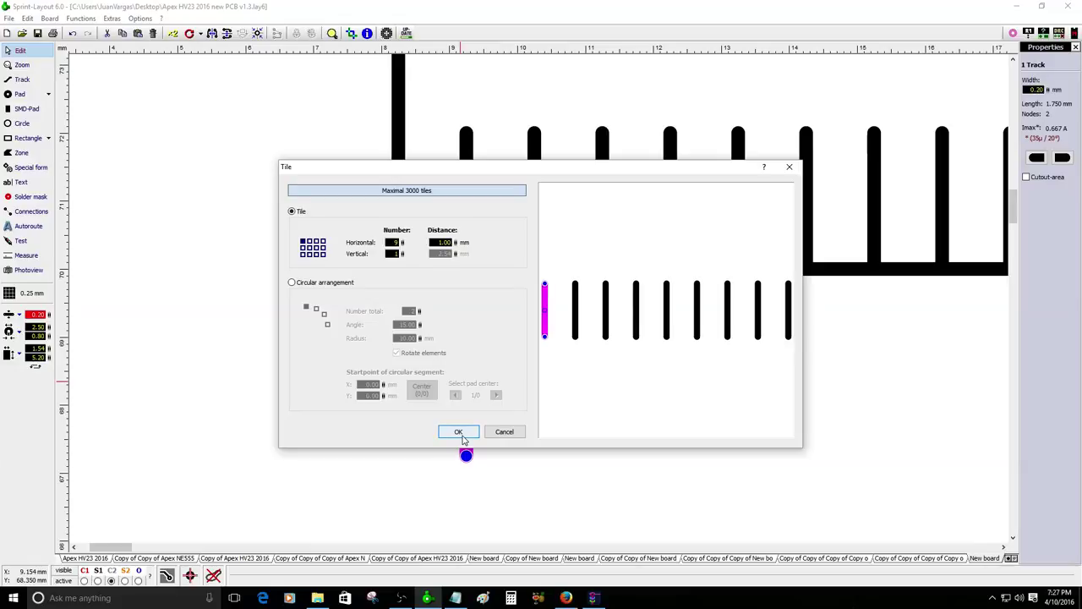
click(462, 438)
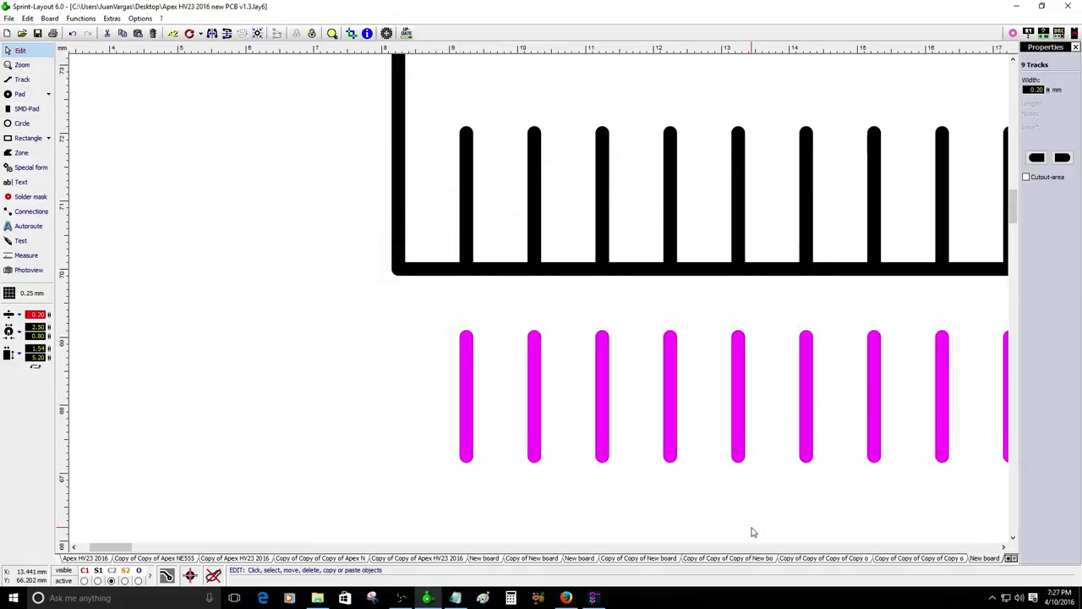
click(389, 381)
scroll(388, 381, down, 3)
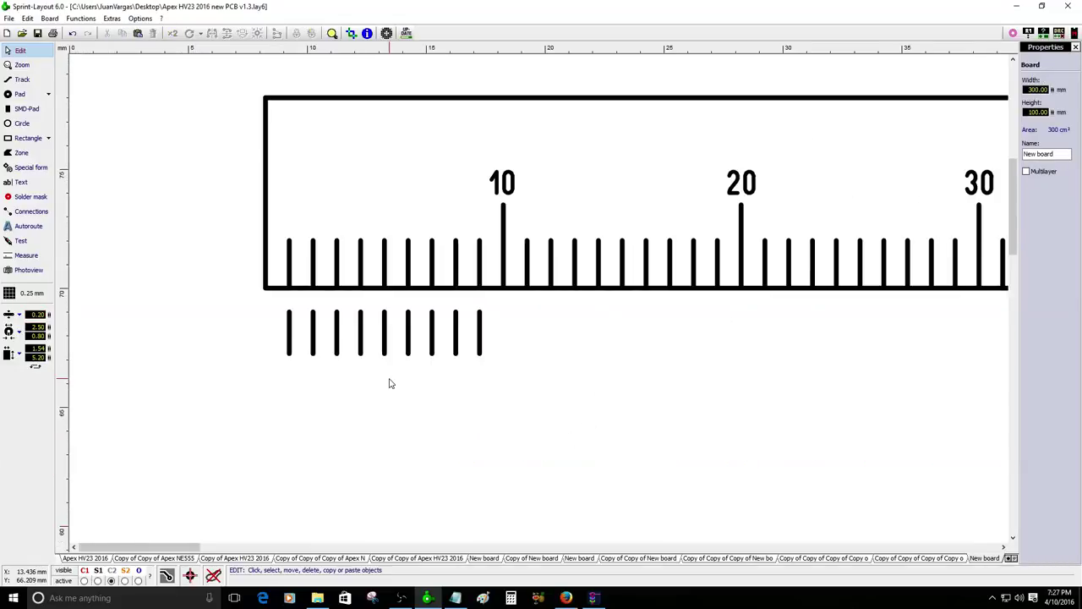
Copy the long tick of the 10 mark and place it at the end of the new row, its lower end level with the short ticks.
click(508, 264)
key(ctrl+c)
key(ctrl+v)
click(490, 300)
key(Up)
key(Up)
key(Right)
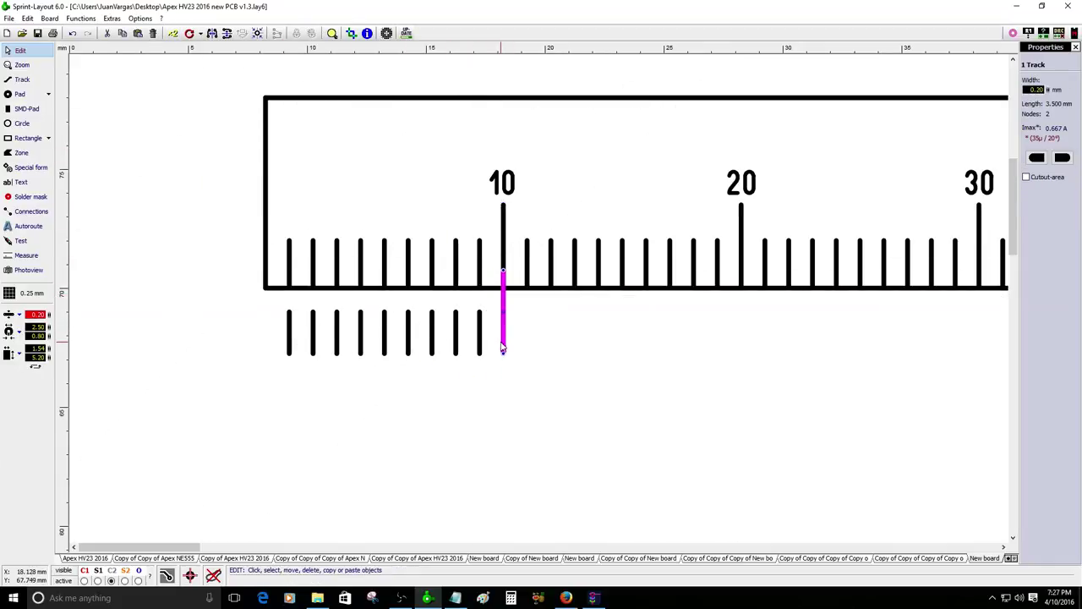
Measure the spacing between the last short tick and the long tick in the new row.
scroll(500, 338, up, 3)
click(25, 255)
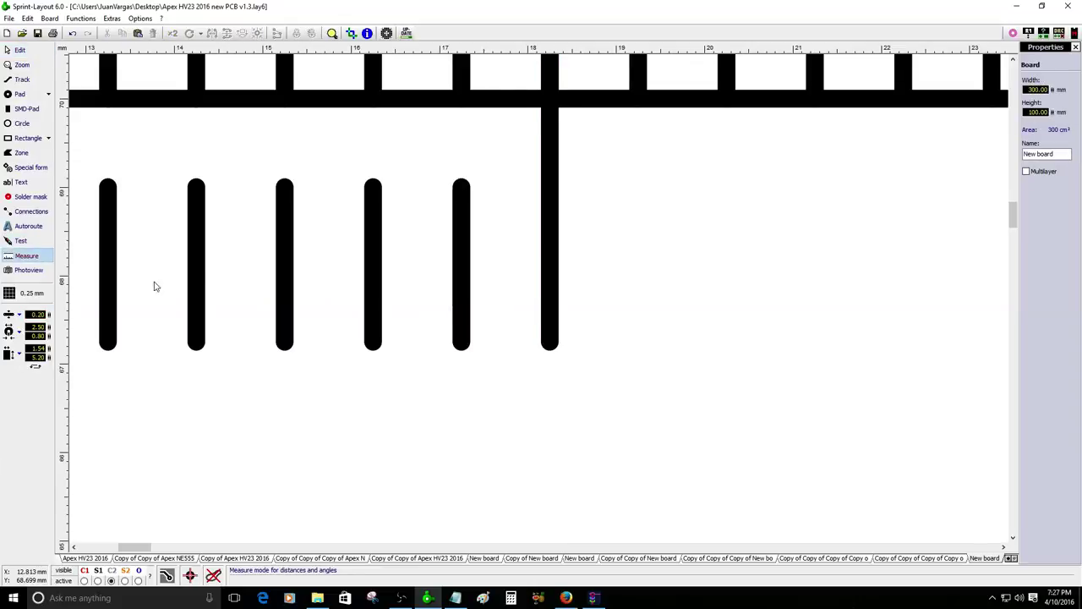
drag(461, 342, 614, 324)
scroll(613, 324, down, 3)
key(Escape)
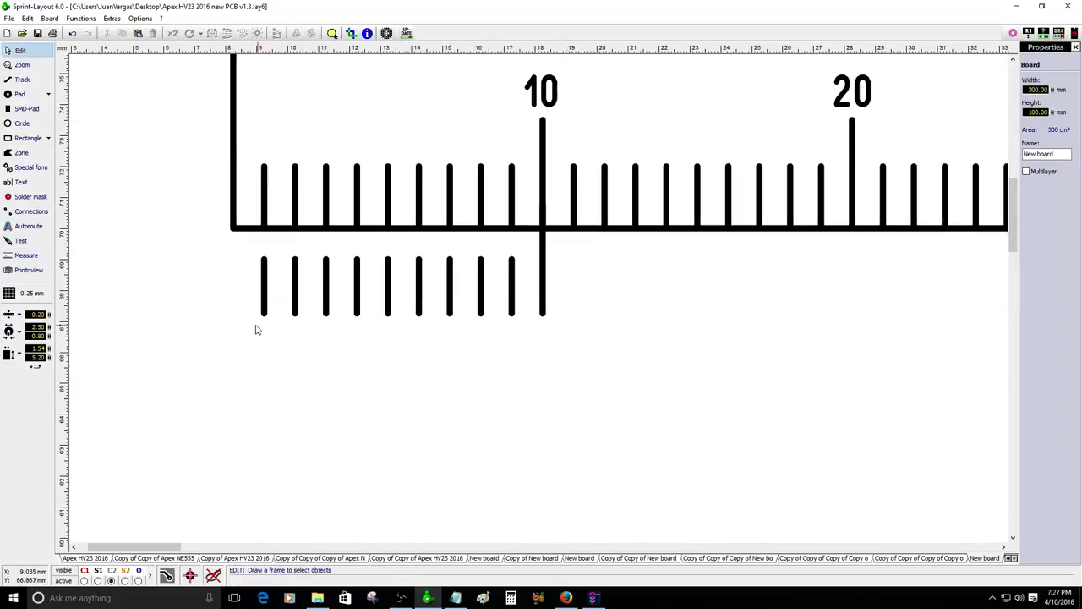
Shift the row of ten practice ticks further down from the ruler, and delete the row.
drag(256, 326, 642, 327)
key(Down)
key(Down)
key(Down)
key(Down)
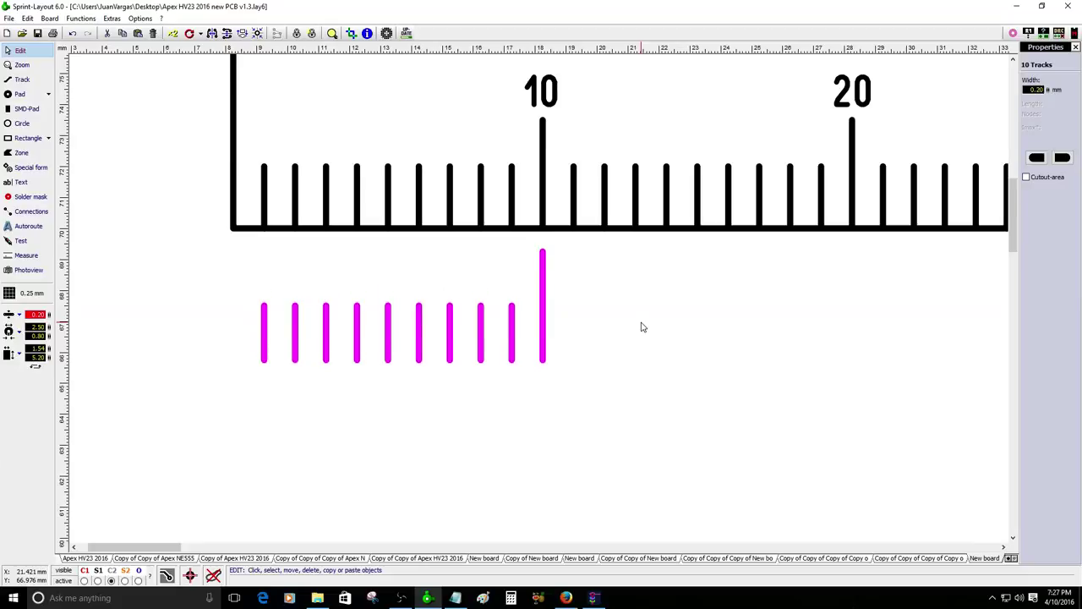
scroll(364, 307, down, 1)
scroll(375, 312, down, 1)
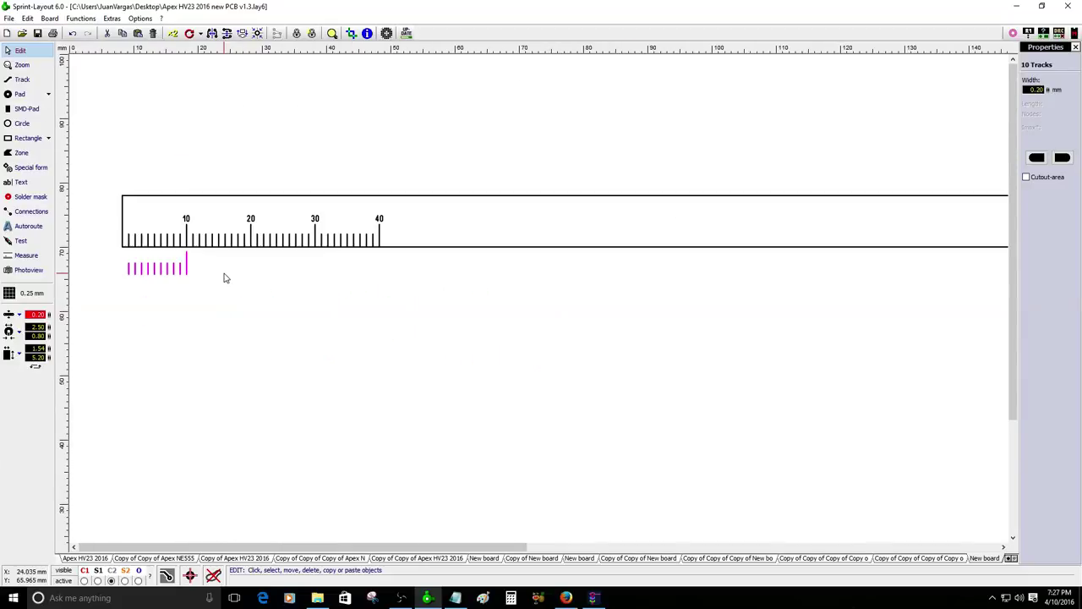
scroll(70, 56, down, 1)
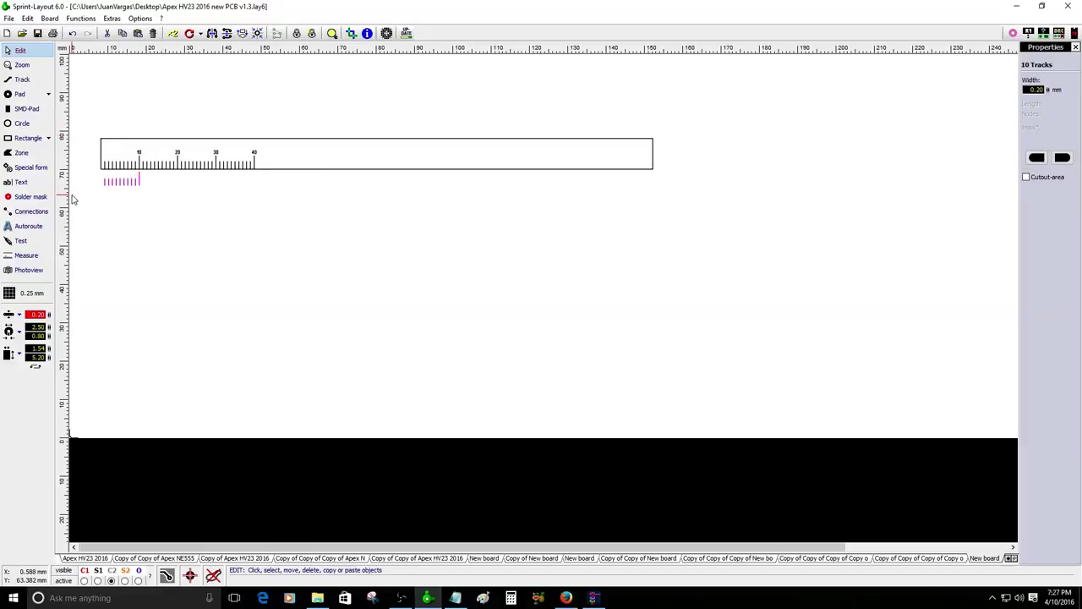
key(Delete)
Select the whole ruler with its labels and save it as a new macro named "1-1 ruler 1".
drag(86, 108, 814, 243)
scroll(538, 302, up, 4)
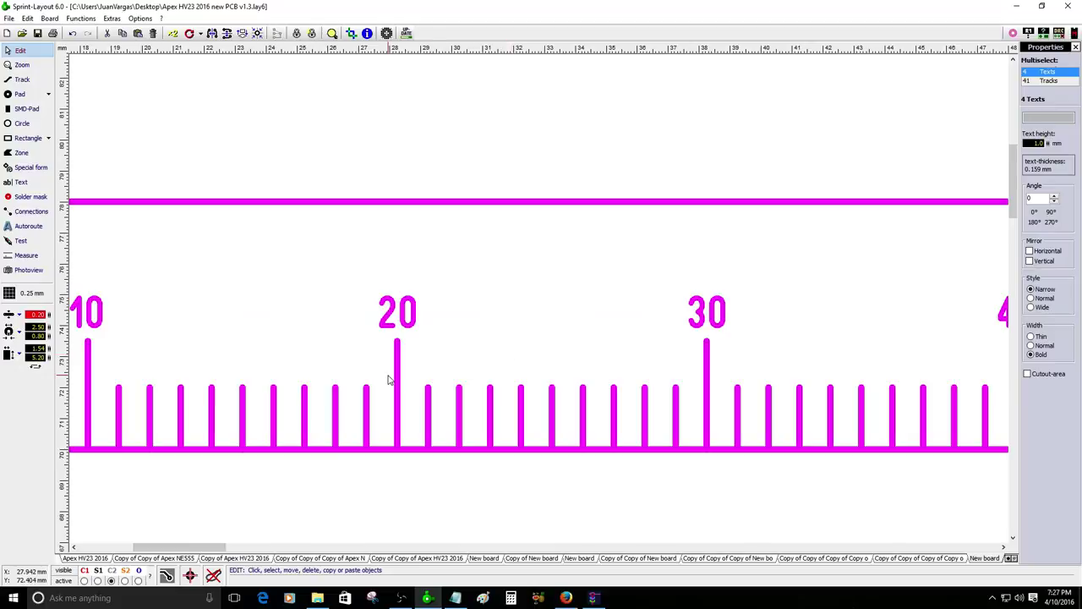
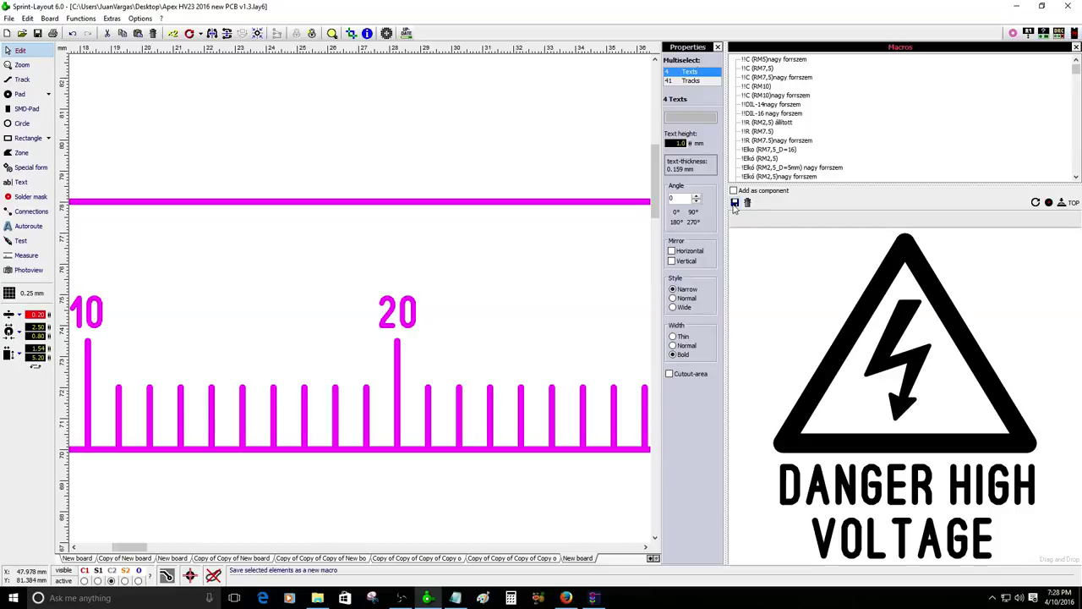
click(735, 204)
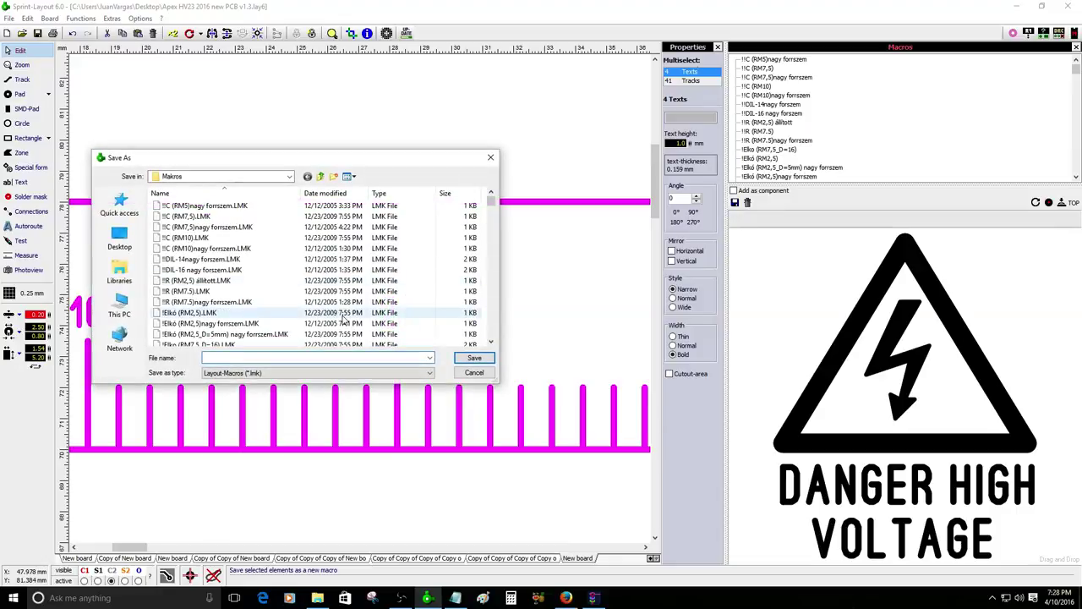
text(1-1)
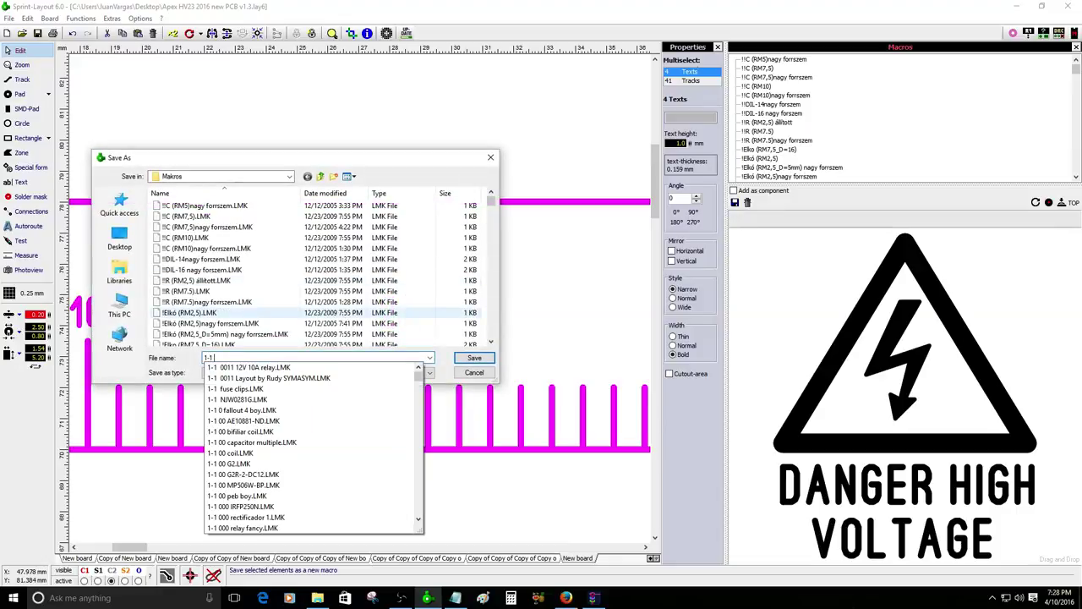
text( ruler)
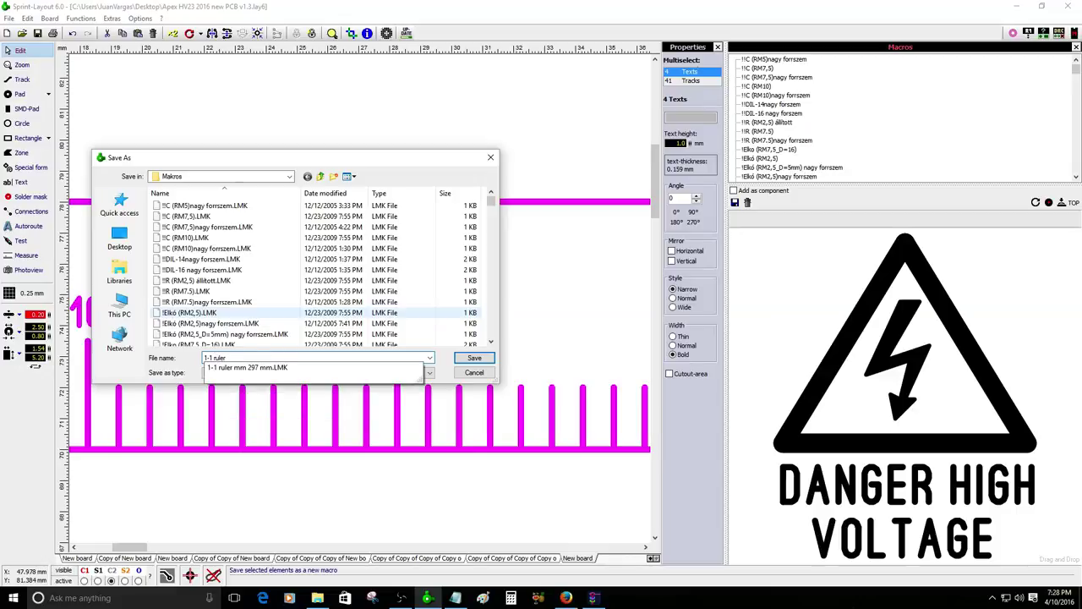
text( 1)
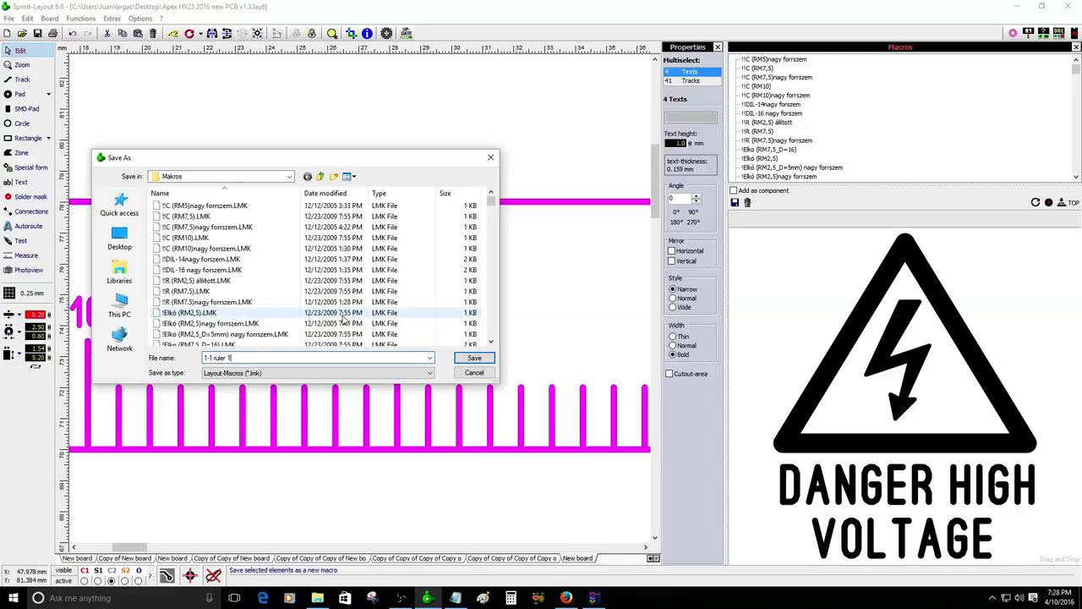
click(458, 356)
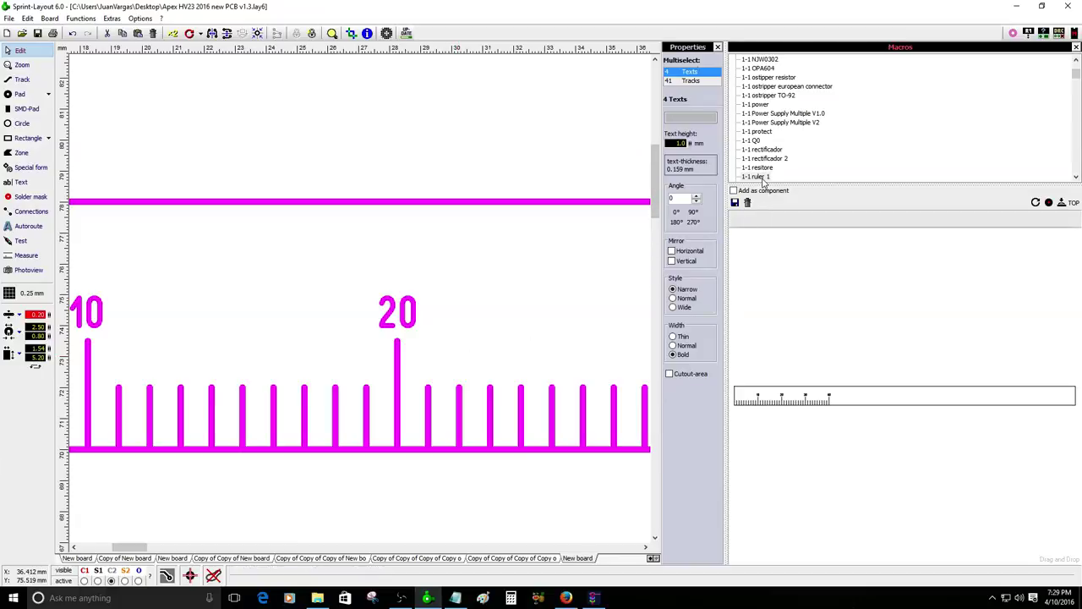
Place the macros "1-1 ruler 1" and "1-1 ruler mm 297 mm" on the board over the existing ruler.
scroll(764, 179, down, 2)
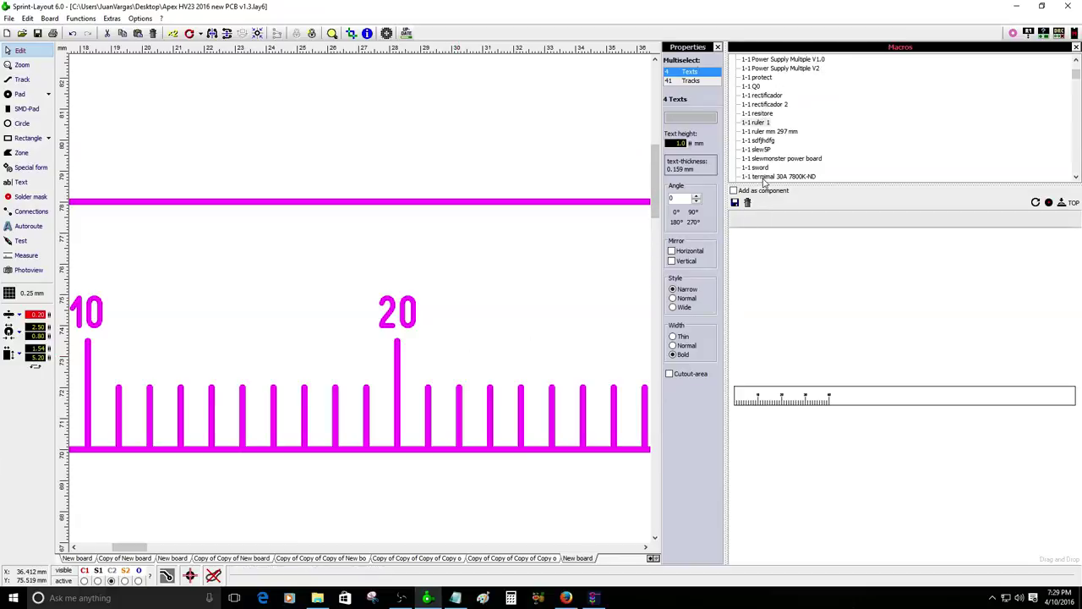
click(764, 124)
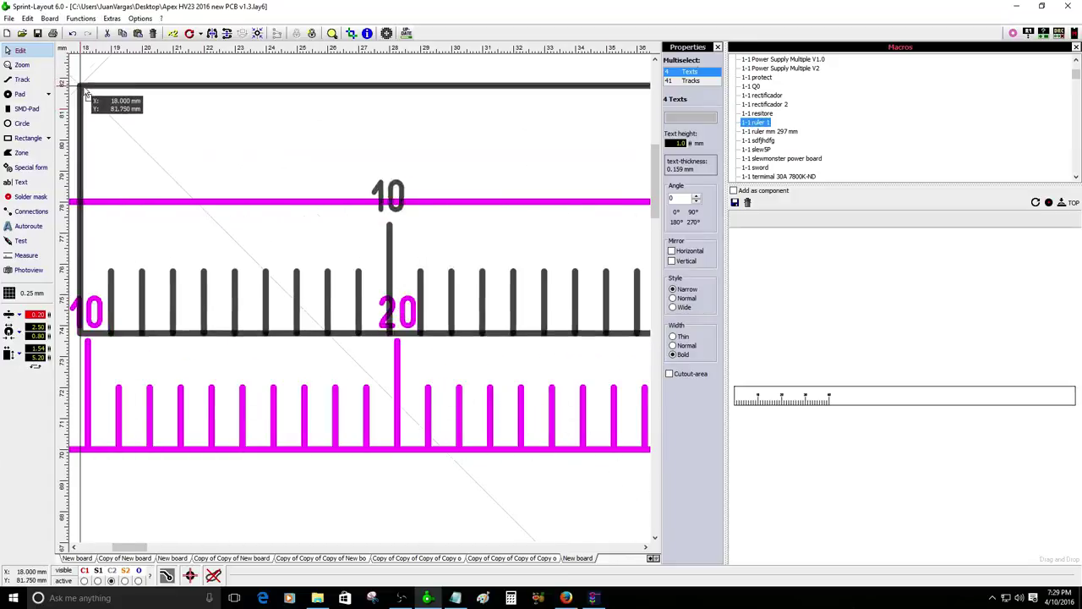
click(769, 132)
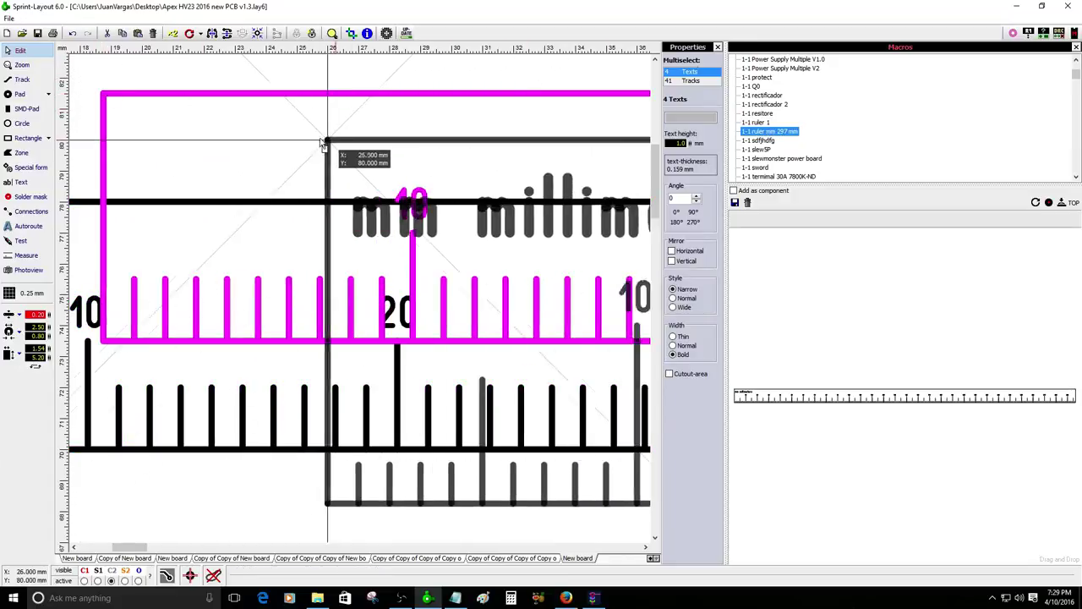
click(211, 139)
Delete the placed copy of "1-1 ruler 1" and the original unfinished ruler, keeping only the 297 mm ruler.
click(206, 94)
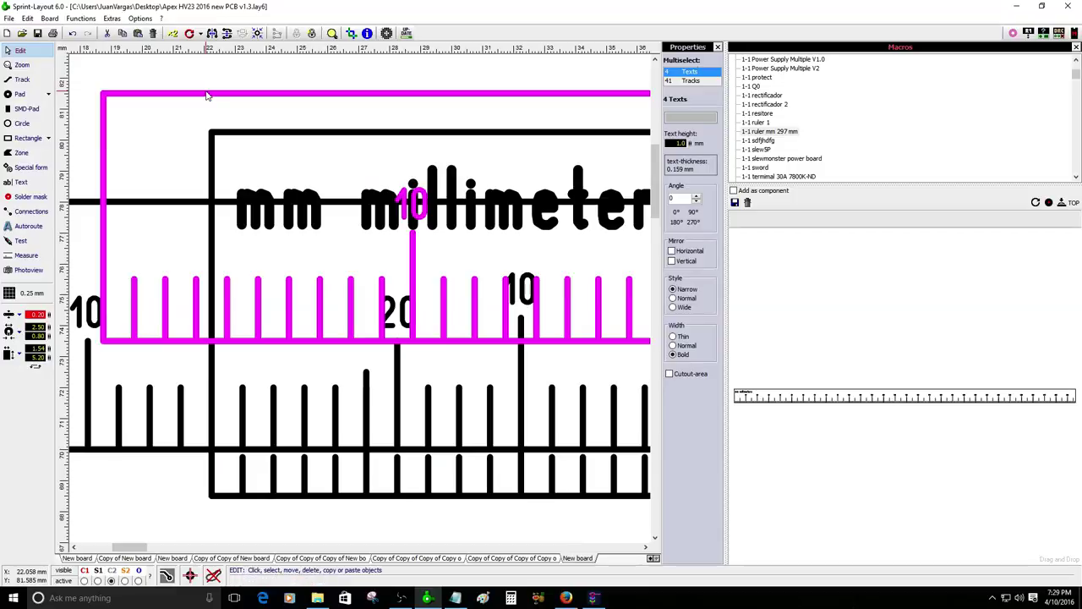
key(Delete)
scroll(211, 99, down, 2)
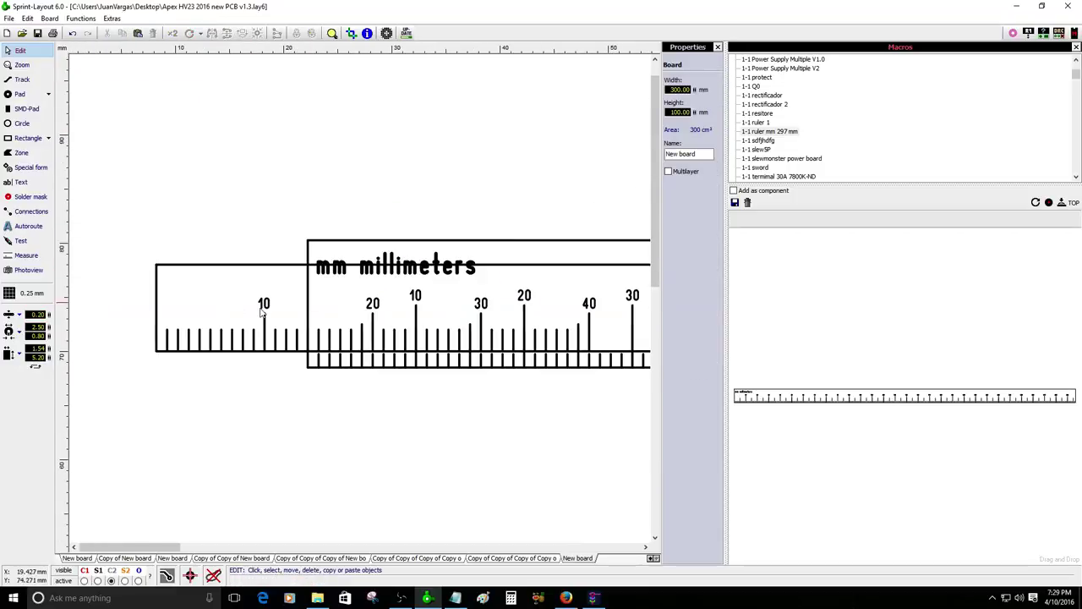
click(186, 267)
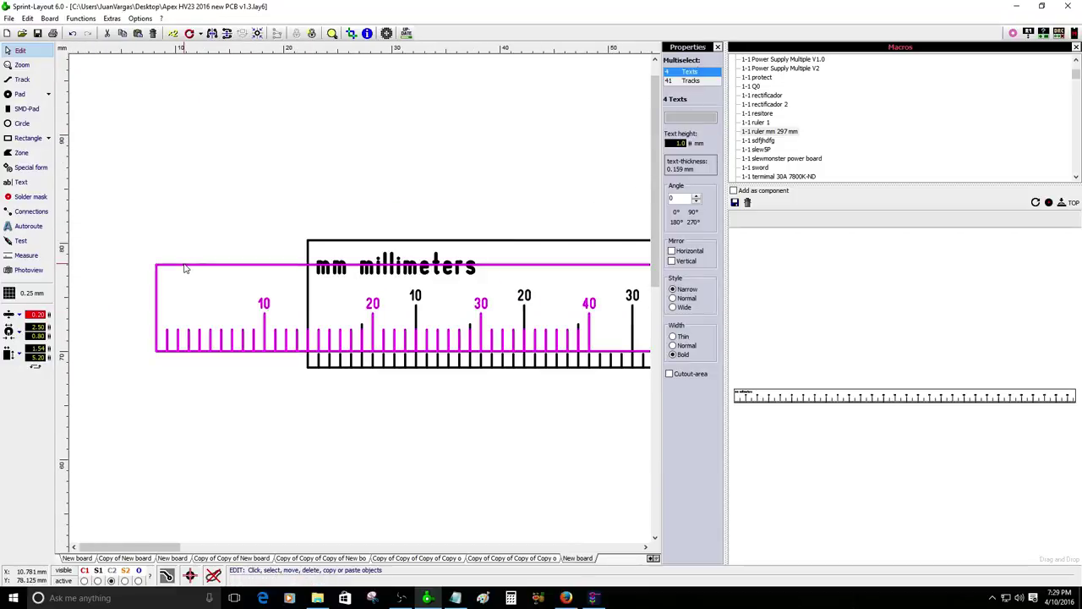
key(Delete)
Move the 297 mm ruler toward the board's left edge so its full length fits within the board.
mouse_move(364, 275)
mouse_down()
mouse_move(349, 272)
mouse_move(359, 267)
mouse_up()
scroll(249, 382, down, 5)
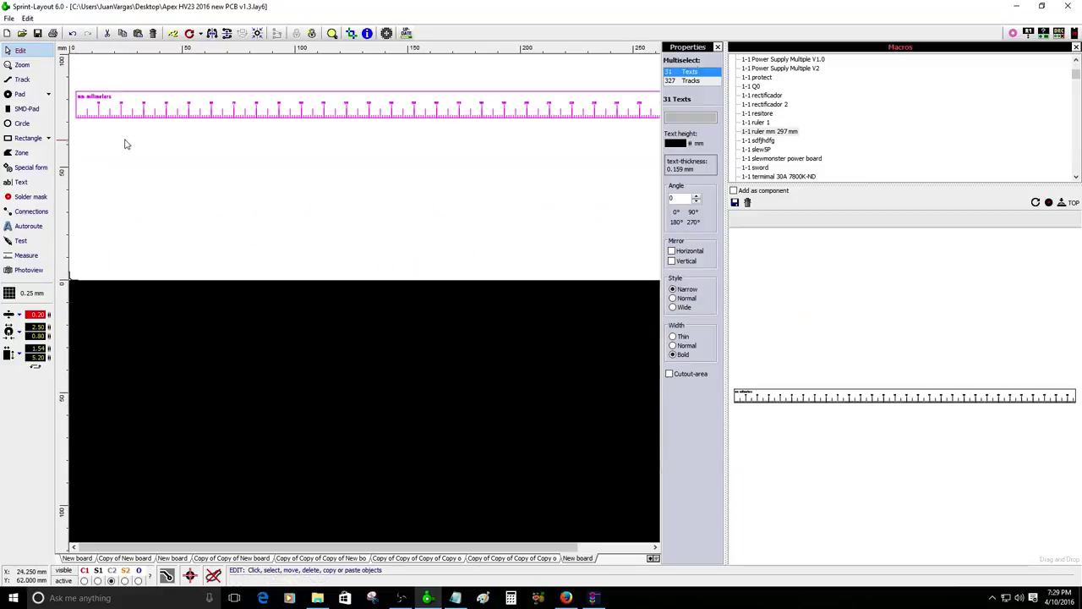
scroll(124, 144, down, 1)
click(638, 123)
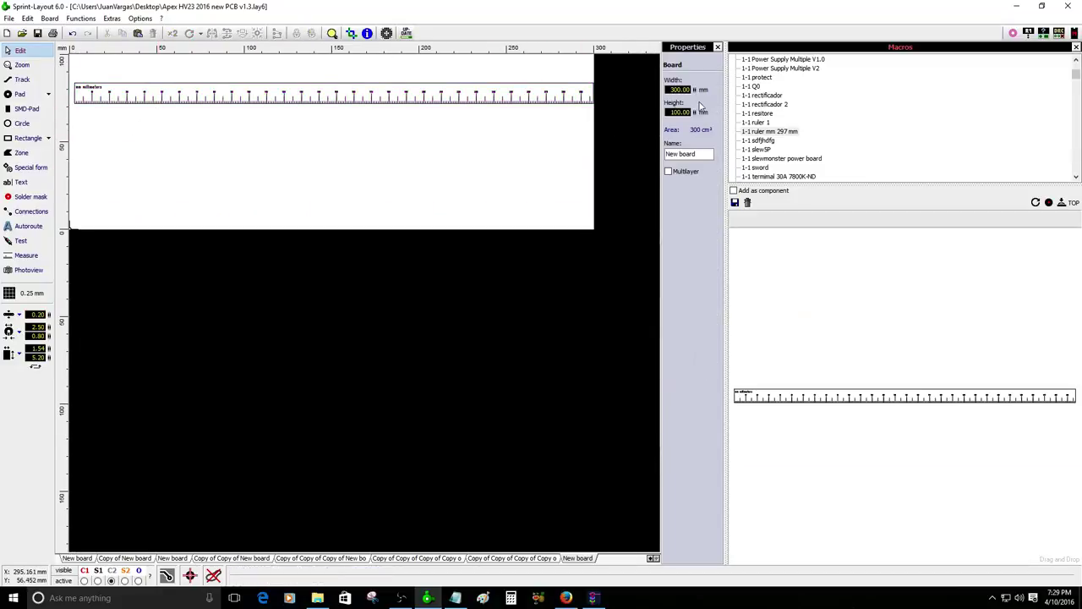
Widen the board to 316.70 mm and examine the ruler's right end around the 290 mark.
drag(695, 92, 692, 83)
scroll(548, 129, up, 3)
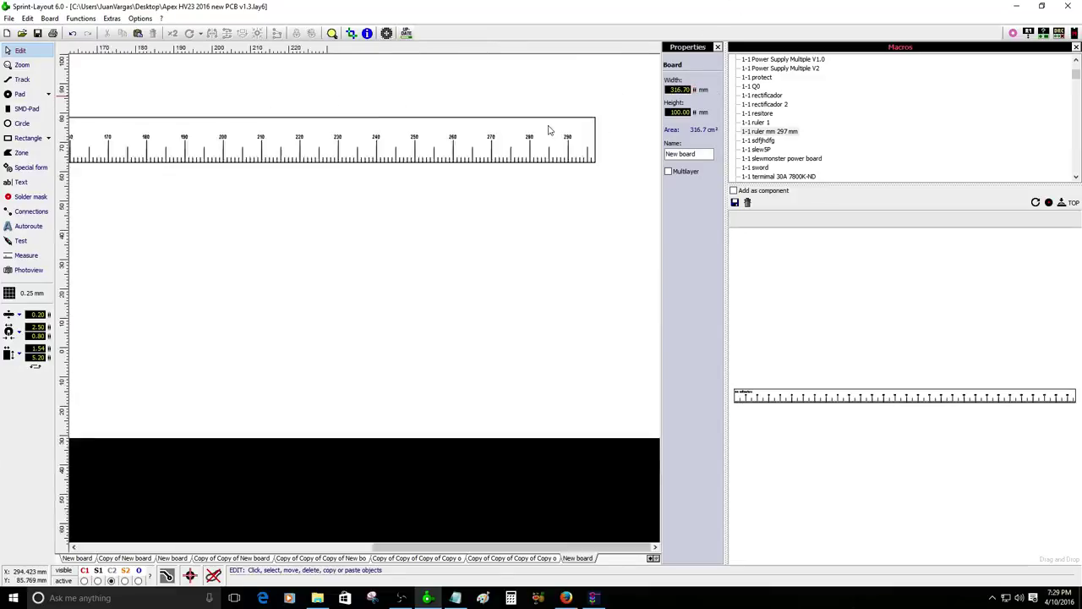
scroll(548, 129, up, 4)
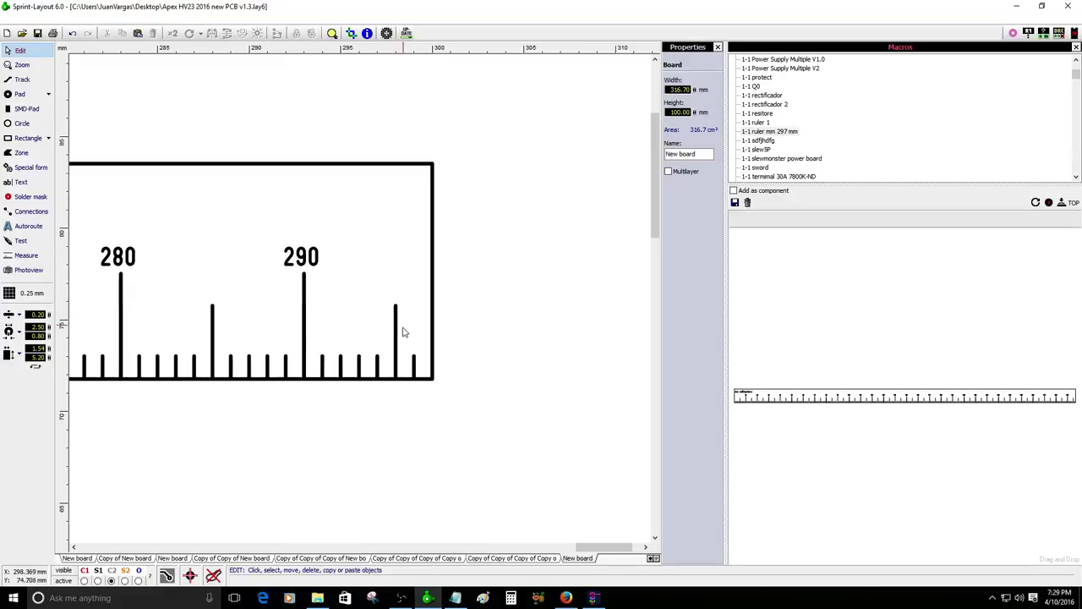
Examine the full 297 mm ruler on the board and its starting end around the 10 and 20 marks.
scroll(403, 332, down, 5)
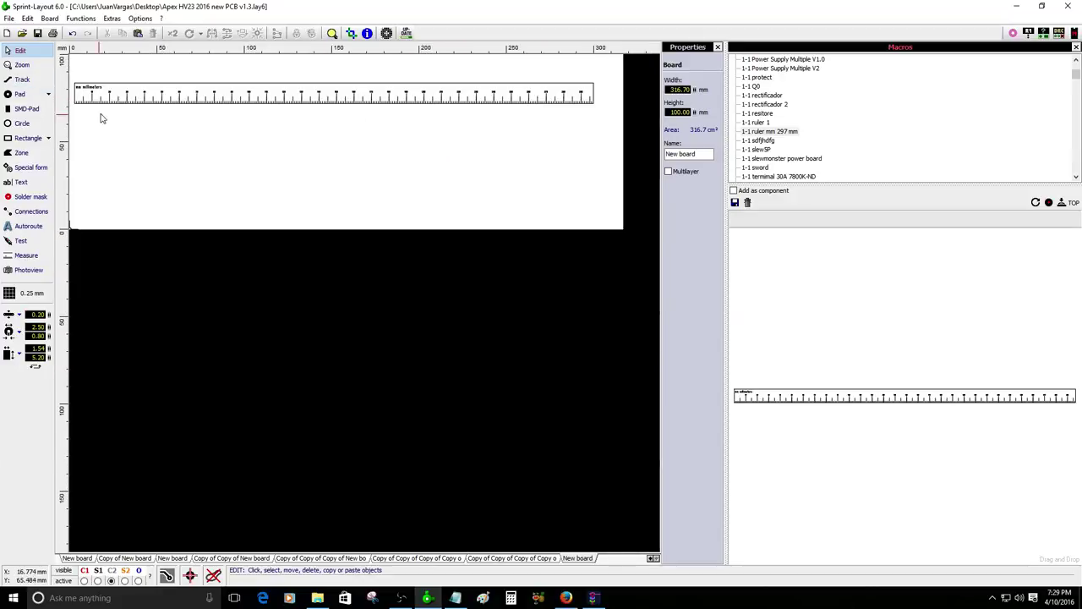
scroll(100, 119, up, 3)
scroll(193, 271, up, 2)
scroll(342, 305, down, 1)
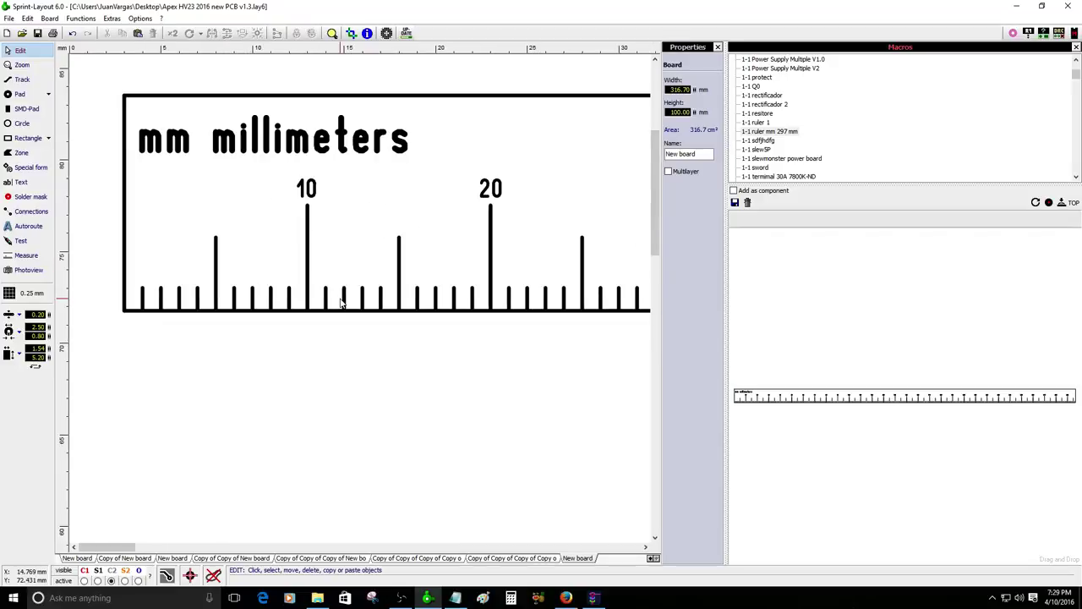
scroll(342, 304, down, 2)
Look through the copied amplifier boards and display the Apex HV23 Titan layout marked 325 mm x 100 mm.
click(502, 558)
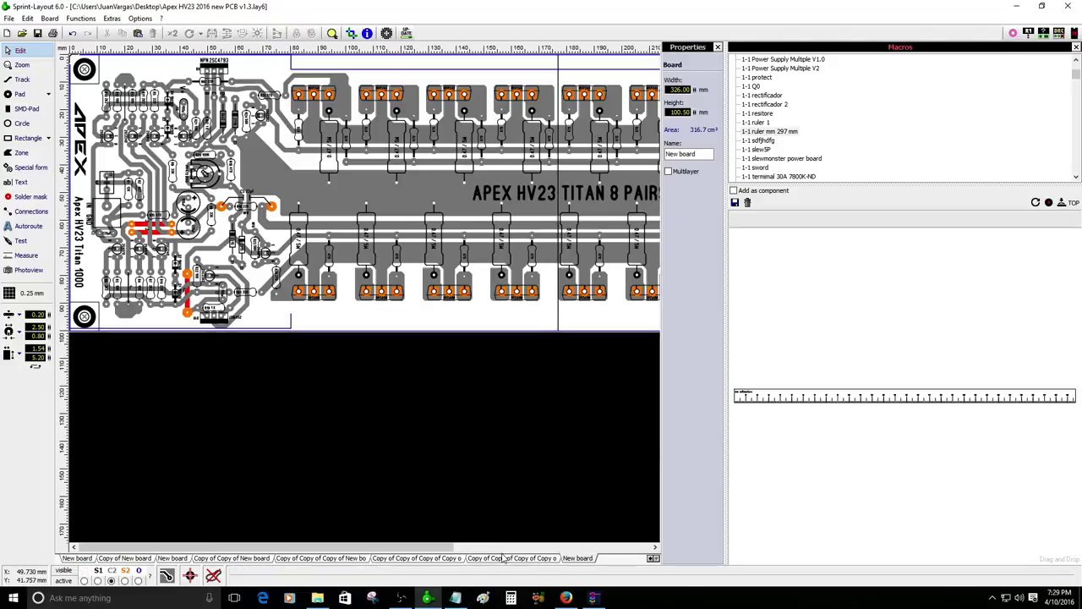
click(460, 558)
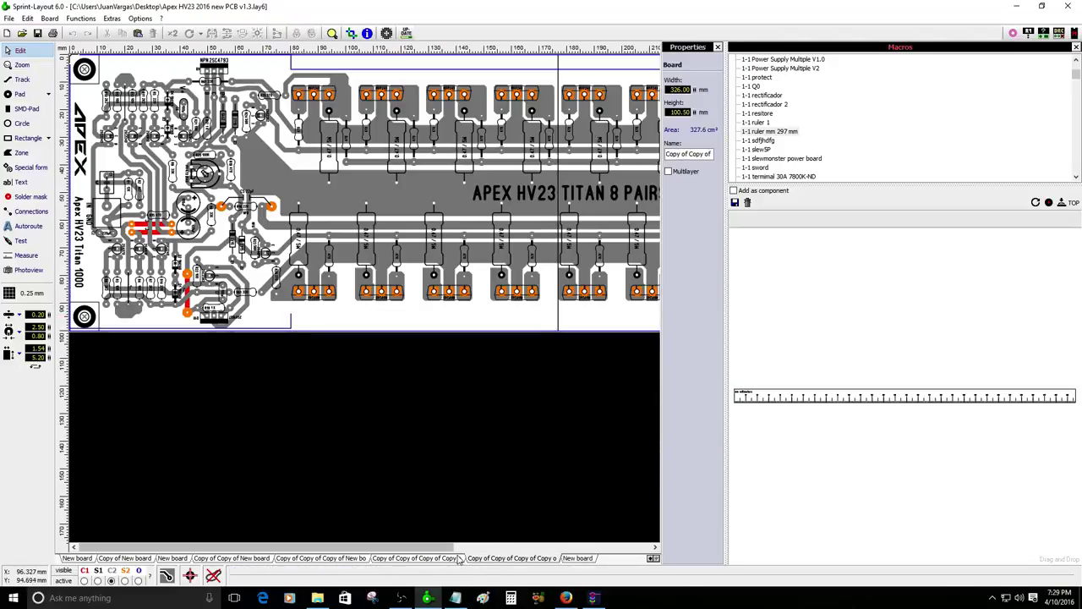
click(354, 559)
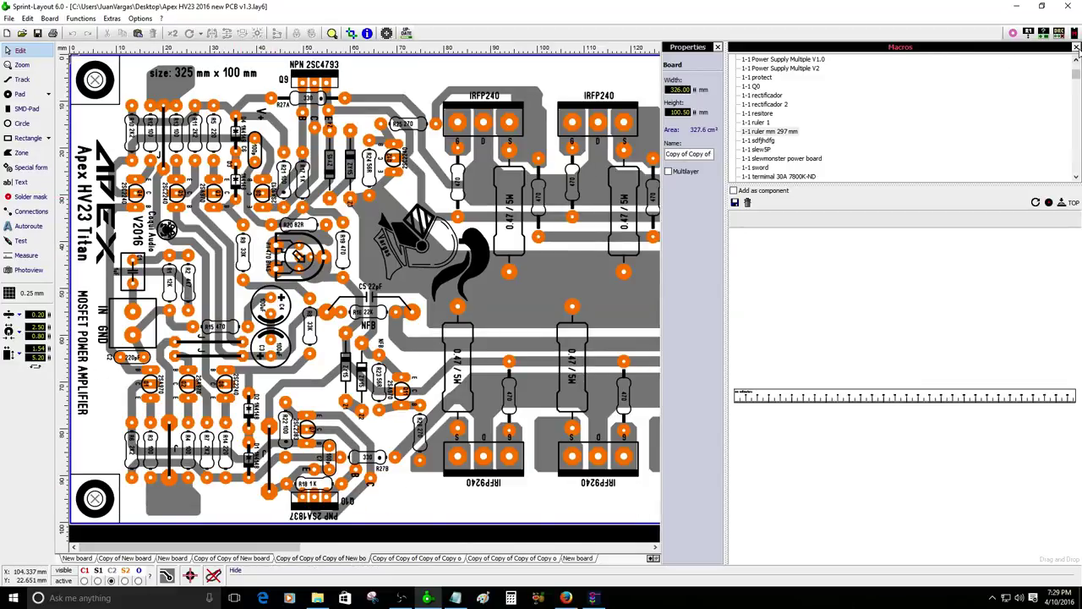
Hide the macro library and the board properties so the amplifier layout fills the workspace.
click(1077, 48)
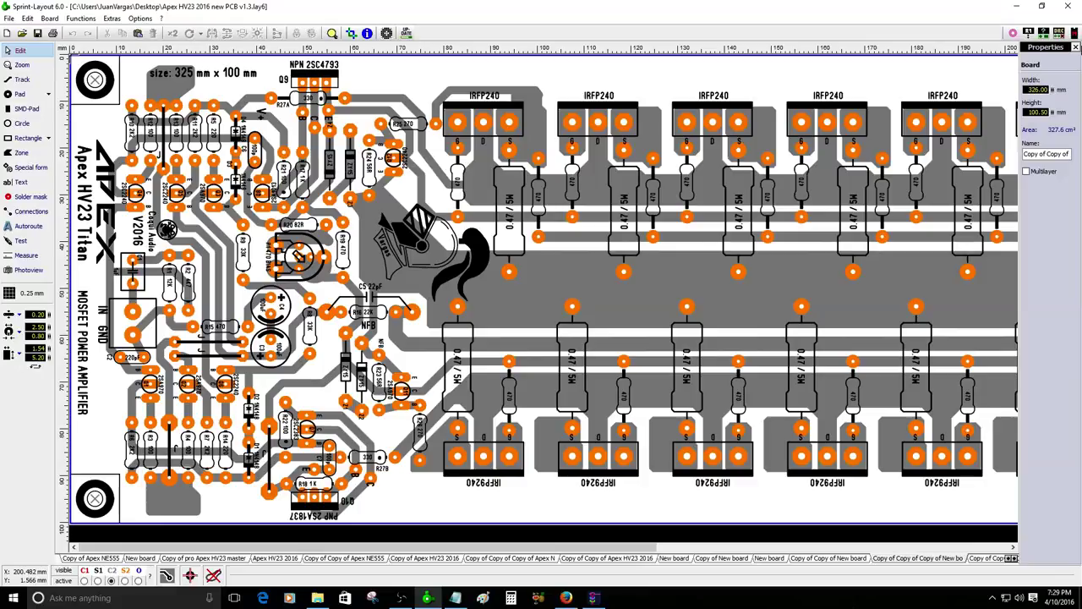
click(1076, 48)
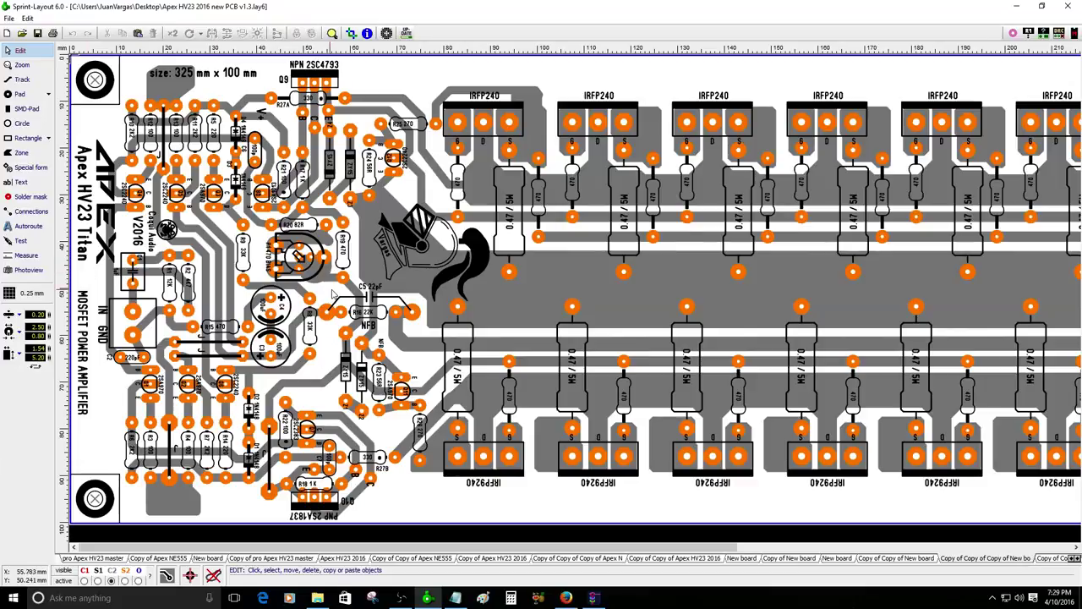
scroll(335, 295, down, 2)
scroll(229, 196, up, 1)
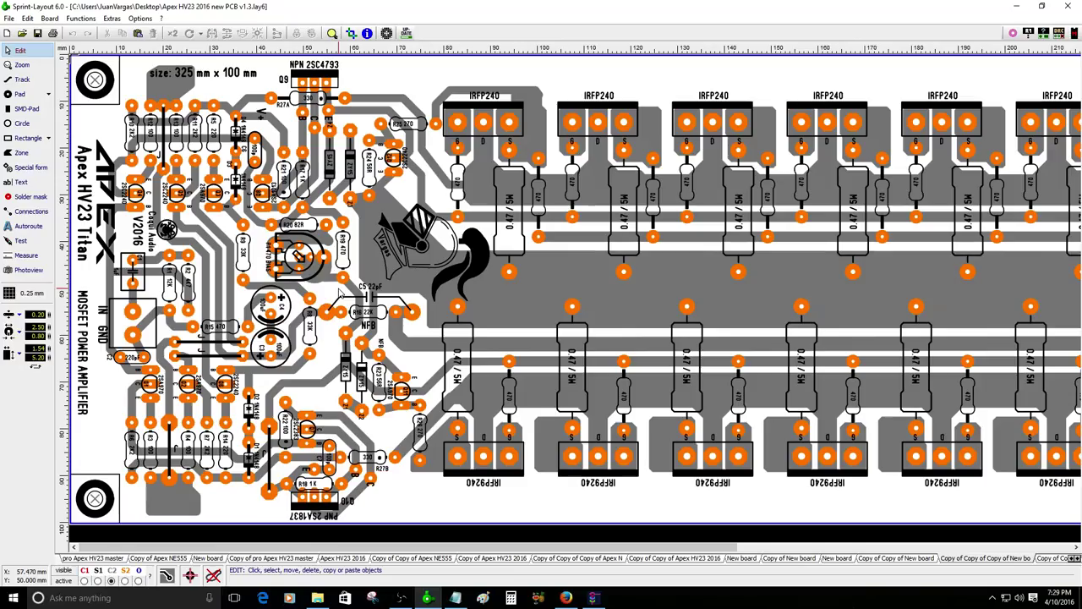